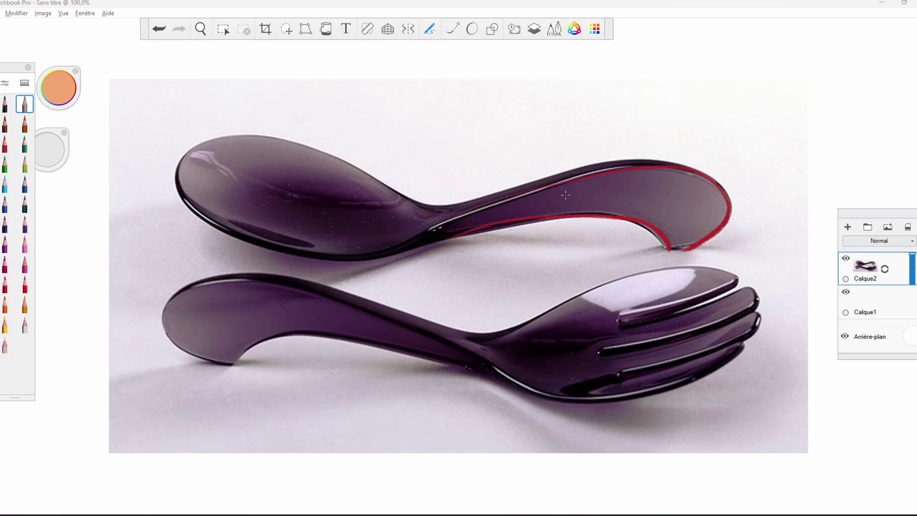
Step: Sketch two light grey cross-section lines and one lengthwise guide line on the face of the spoon handle
left_click_drag(561, 184, 559, 214)
left_click_drag(664, 169, 660, 216)
left_click_drag(485, 215, 682, 194)
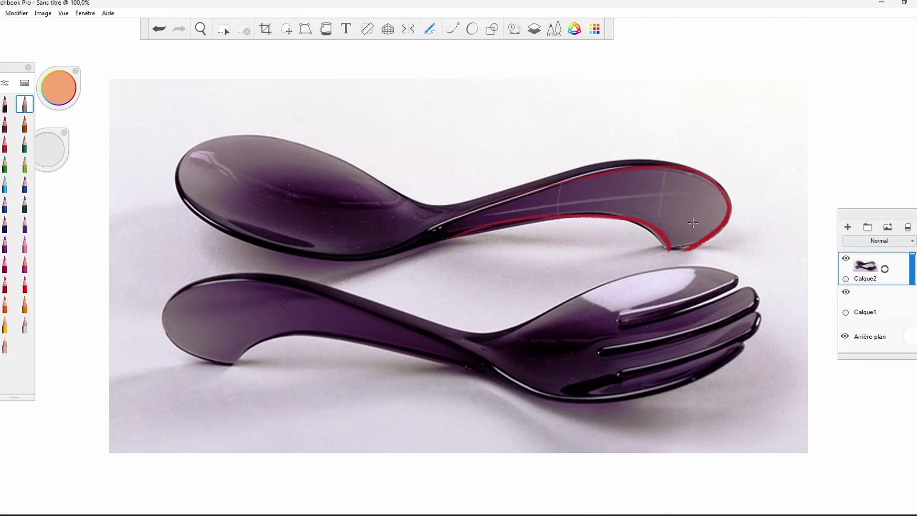
Step: Trace the spoon handle's upper contour in red, mark its thickness with arrows at both ends, and sketch two converging lines above it
left_click(5, 143)
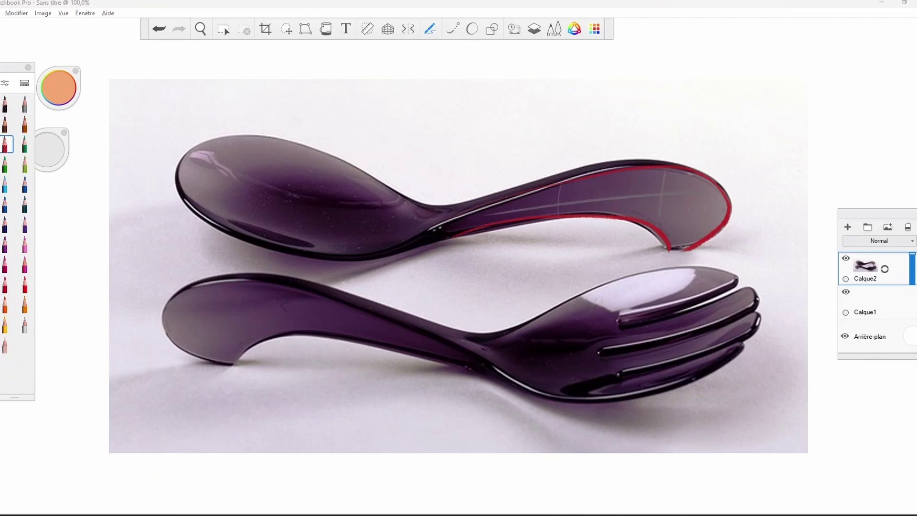
mouse_move(452, 203)
left_mouse_down()
mouse_move(691, 152)
mouse_move(714, 177)
left_mouse_up()
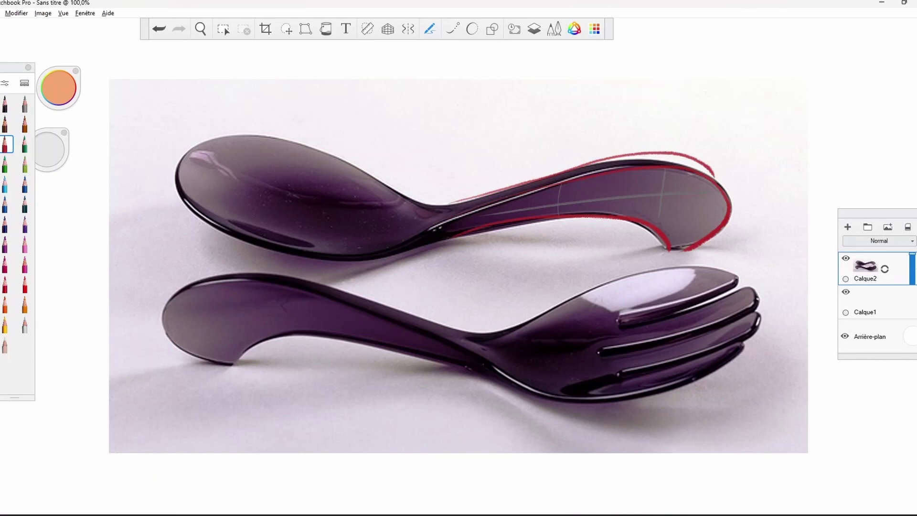
mouse_move(504, 176)
left_mouse_down()
mouse_move(503, 215)
mouse_move(507, 187)
left_mouse_up()
mouse_move(732, 173)
left_mouse_down()
mouse_move(735, 213)
mouse_move(733, 195)
left_mouse_up()
left_click_drag(740, 202, 734, 210)
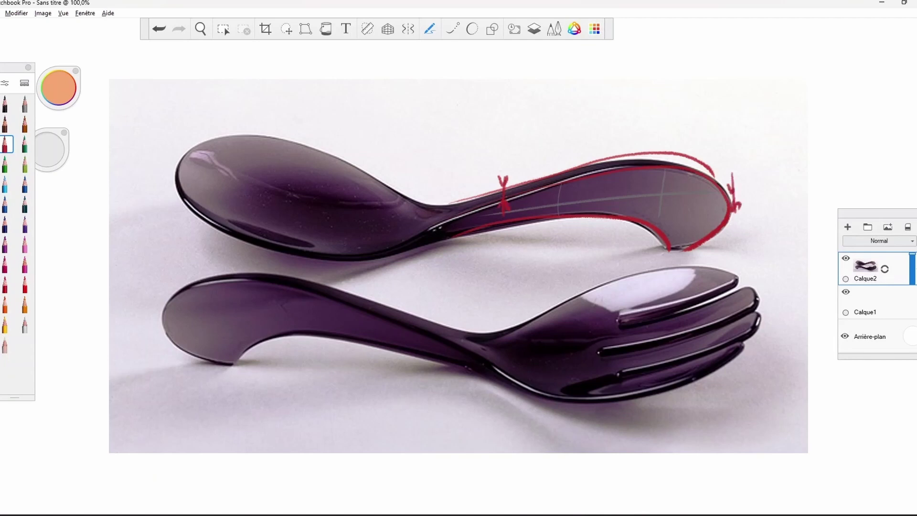
mouse_move(444, 94)
left_mouse_down()
mouse_move(730, 109)
mouse_move(451, 125)
left_mouse_up()
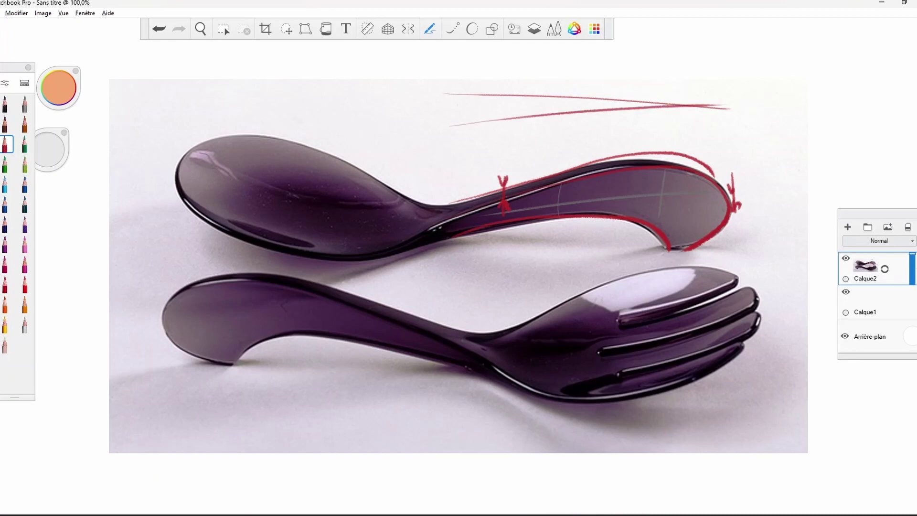
Step: Outline the spoon bowl in red and add crossing light blue contour lines along its length and width
mouse_move(358, 168)
left_mouse_down()
mouse_move(298, 142)
mouse_move(191, 190)
mouse_move(400, 258)
mouse_move(365, 180)
left_mouse_up()
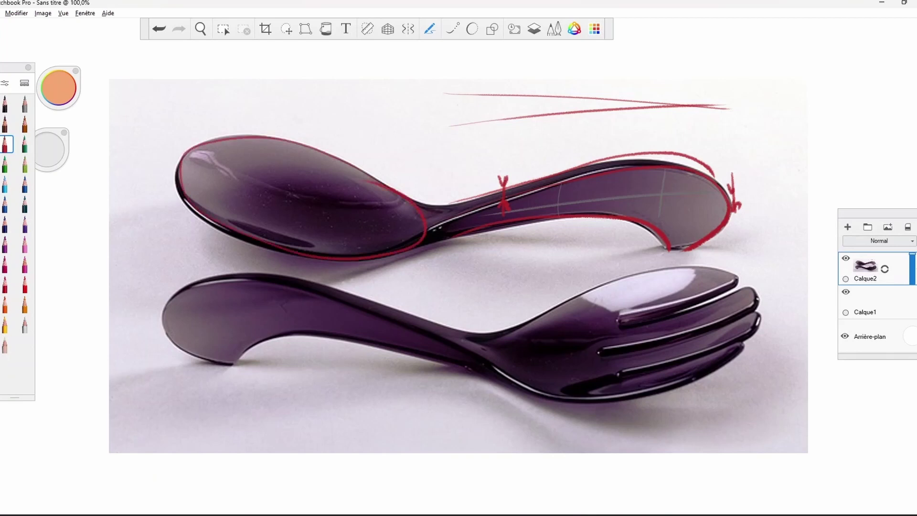
left_click(5, 184)
left_click_drag(305, 149, 311, 246)
left_click_drag(182, 168, 421, 221)
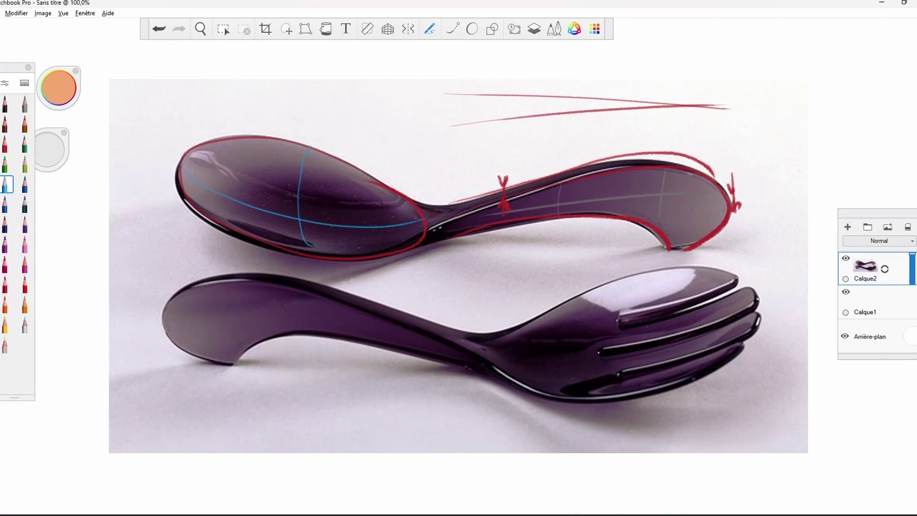
Step: Mark the transition between the spoon's bowl and handle with a light green line on each side of the neck
left_click(22, 105)
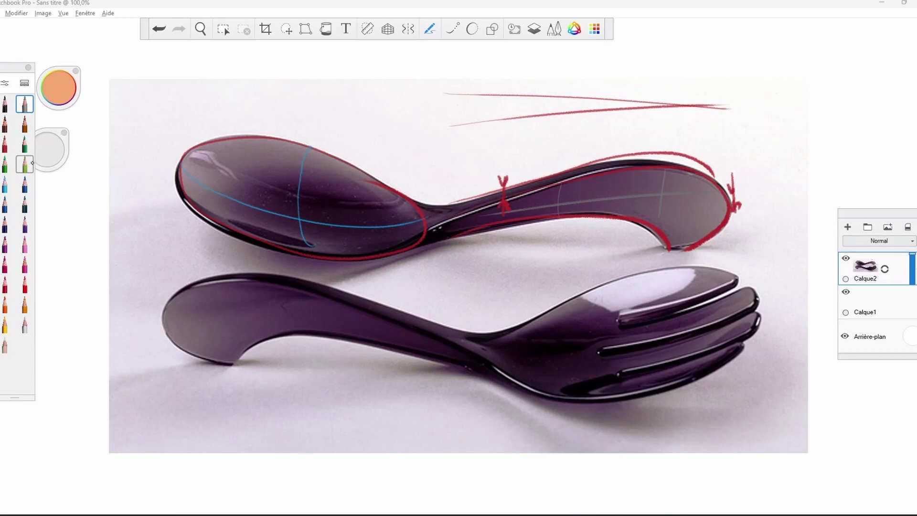
left_click(25, 165)
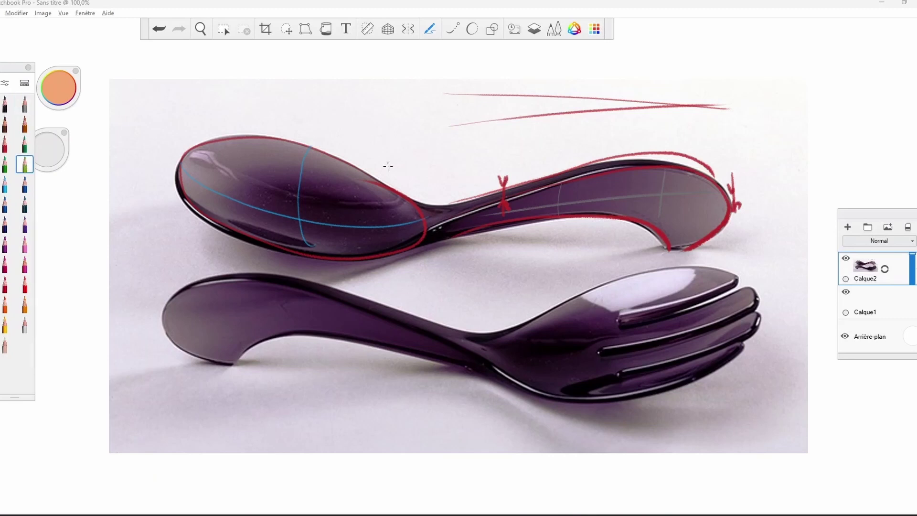
left_click_drag(390, 160, 377, 268)
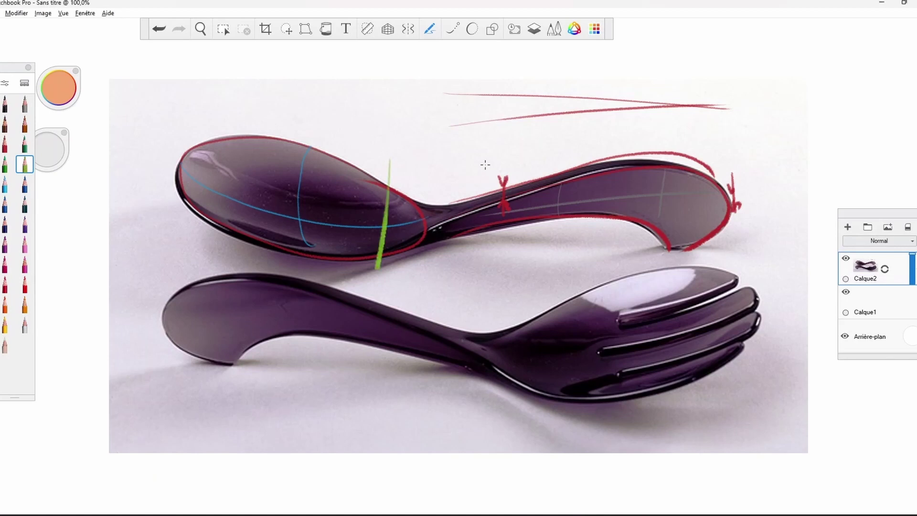
left_click_drag(485, 163, 500, 267)
left_click(5, 144)
left_click(24, 104)
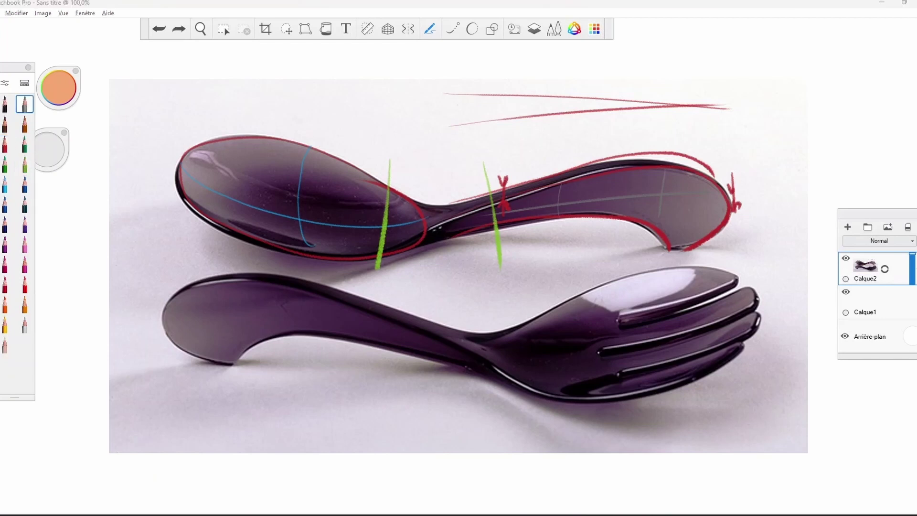
Step: Trace the fork's lower edge lines and its upper handle edge in red, from the handle towards the tines
left_click(6, 144)
mouse_move(349, 305)
left_mouse_down()
mouse_move(519, 382)
mouse_move(615, 401)
mouse_move(656, 391)
left_mouse_up()
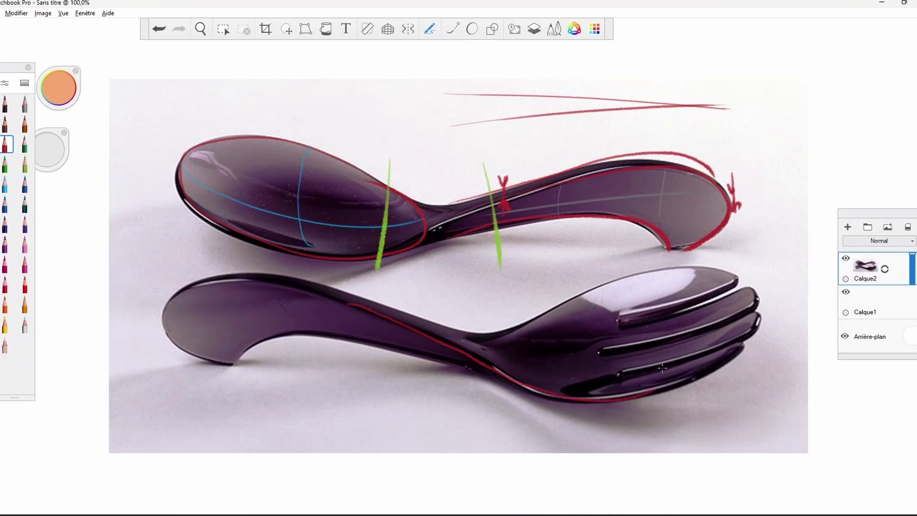
mouse_move(306, 338)
left_mouse_down()
mouse_move(428, 348)
mouse_move(504, 382)
mouse_move(640, 402)
left_mouse_up()
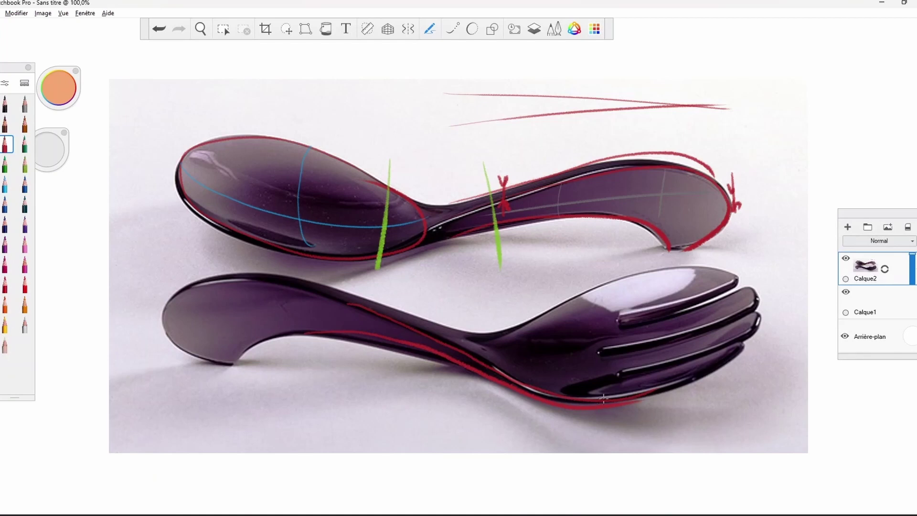
key("ctrl+z")
mouse_move(366, 301)
left_mouse_down()
mouse_move(458, 329)
mouse_move(645, 279)
left_mouse_up()
Step: Add light blue cross-section lines on the fork at the handle, the neck and the head
left_click(6, 183)
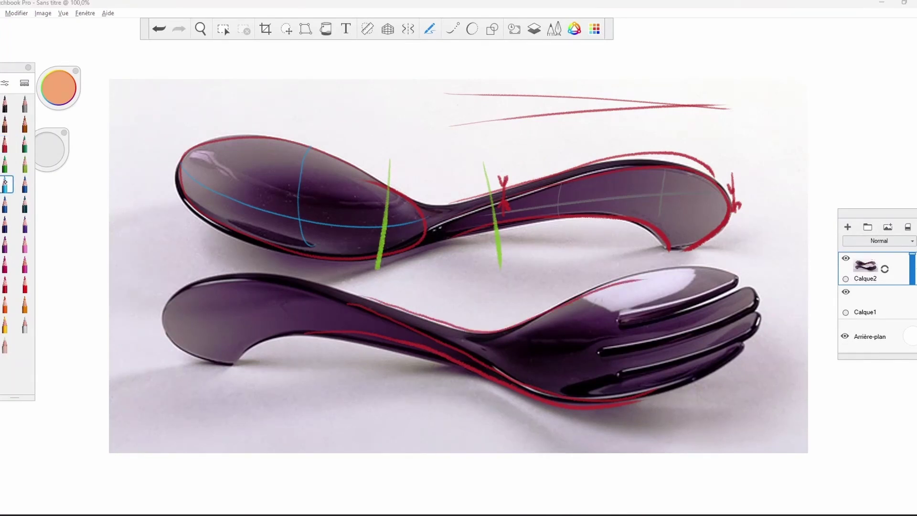
left_click_drag(352, 295, 358, 308)
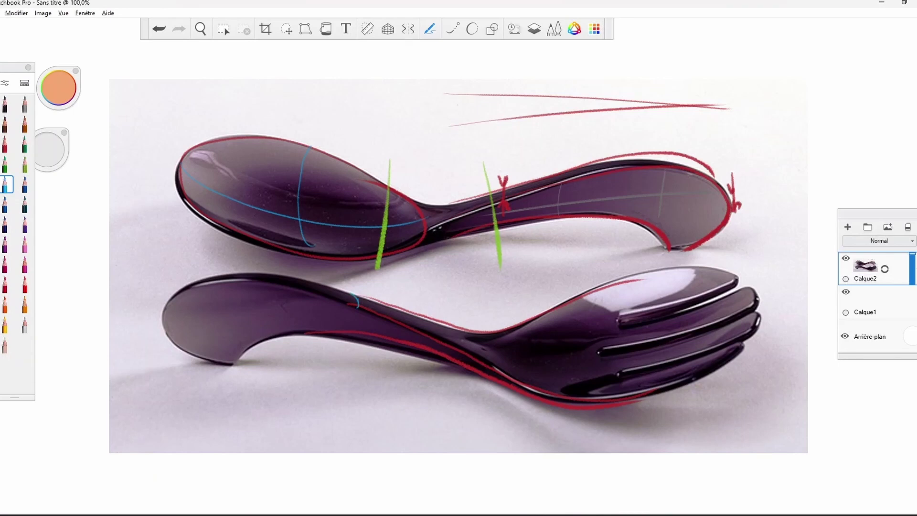
mouse_move(530, 325)
left_mouse_down()
mouse_move(544, 357)
mouse_move(592, 395)
left_mouse_up()
left_click_drag(472, 335, 487, 360)
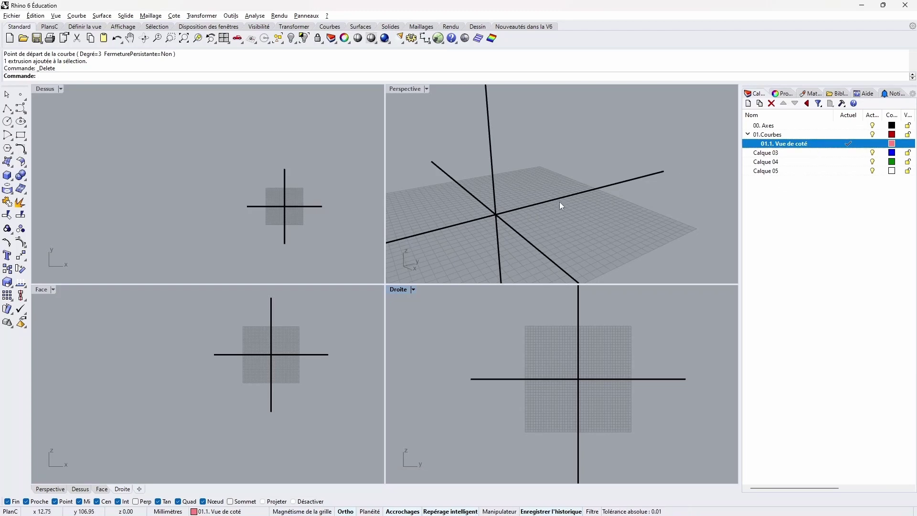
Step: Switch to Rhino, maximize the Droite view and draw a 235 × 45 mm rectangle with its first corner at the origin
key("alt+Tab")
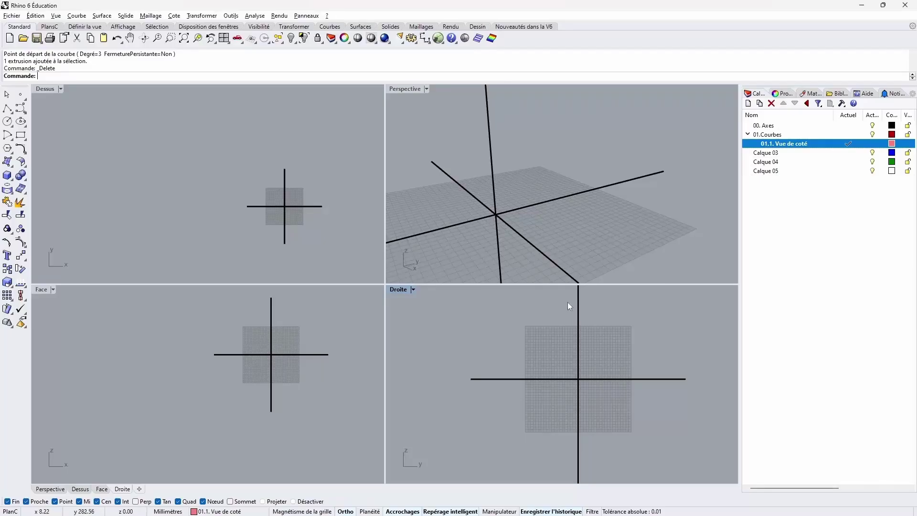
double_click(399, 289)
left_click(21, 135)
type("0")
key("Return")
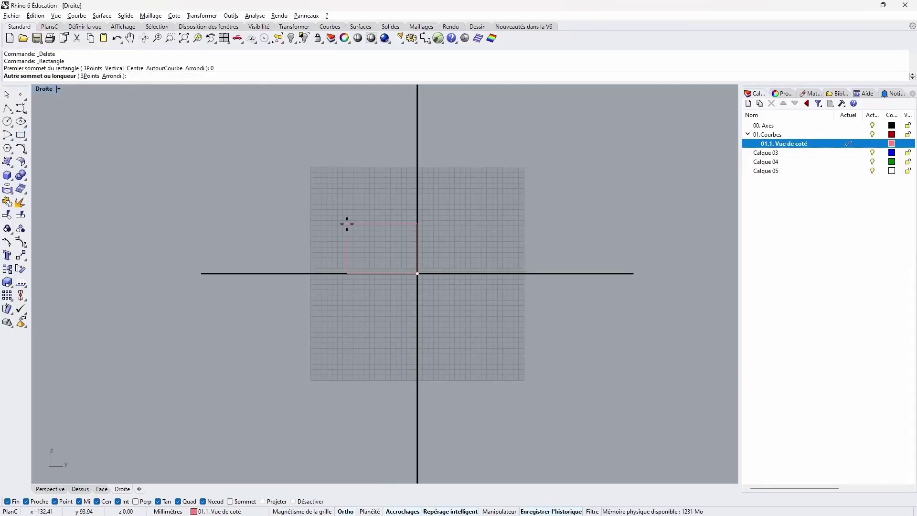
type("235")
key("Return")
type("45")
key("Return")
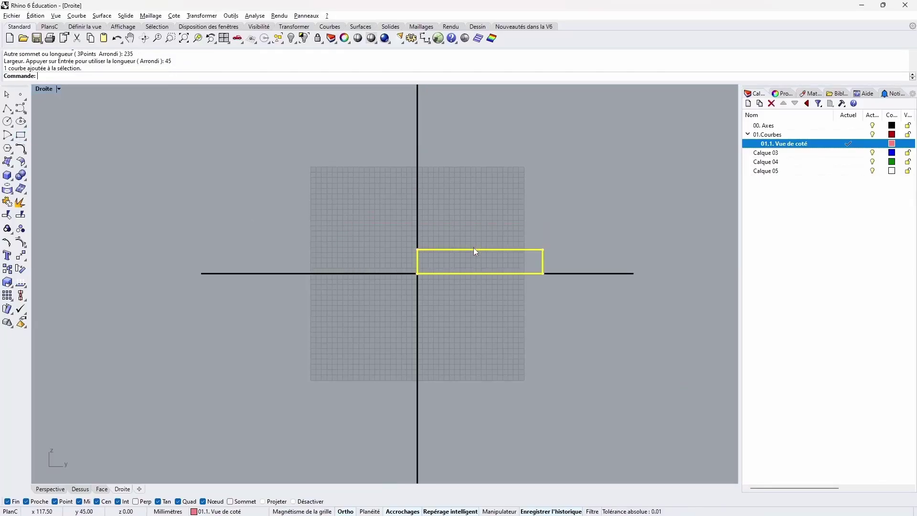
Step: Move the rectangle from the midpoint of its bottom edge to the origin
left_click(202, 16)
left_click(210, 26)
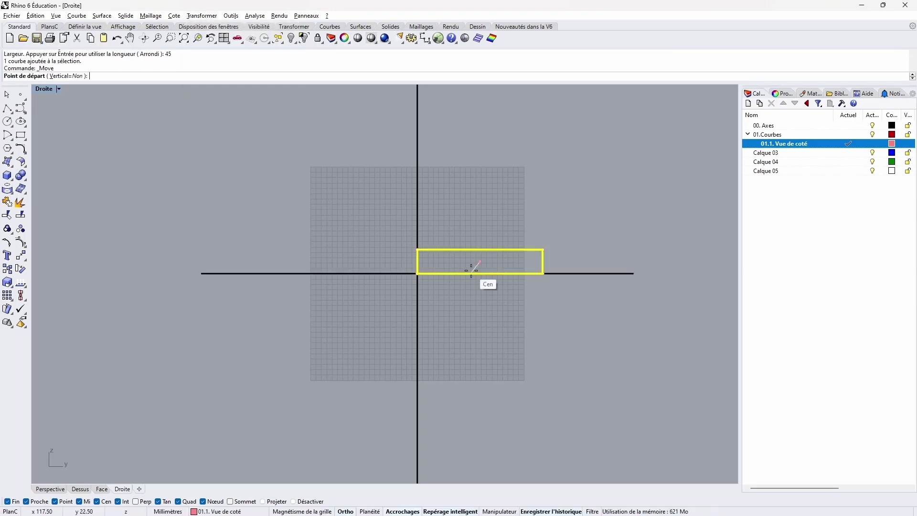
left_click(480, 273)
type("0")
key("Return")
scroll(438, 268, "up", 5)
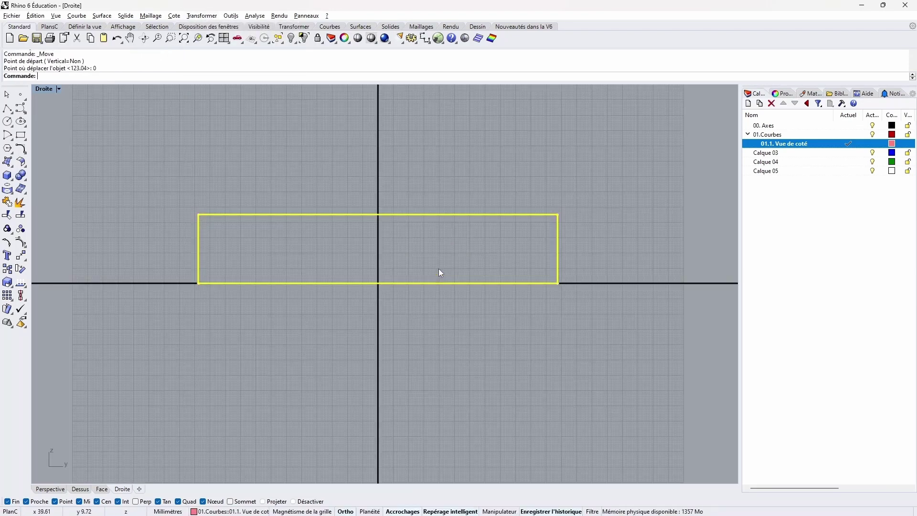
left_click(121, 139)
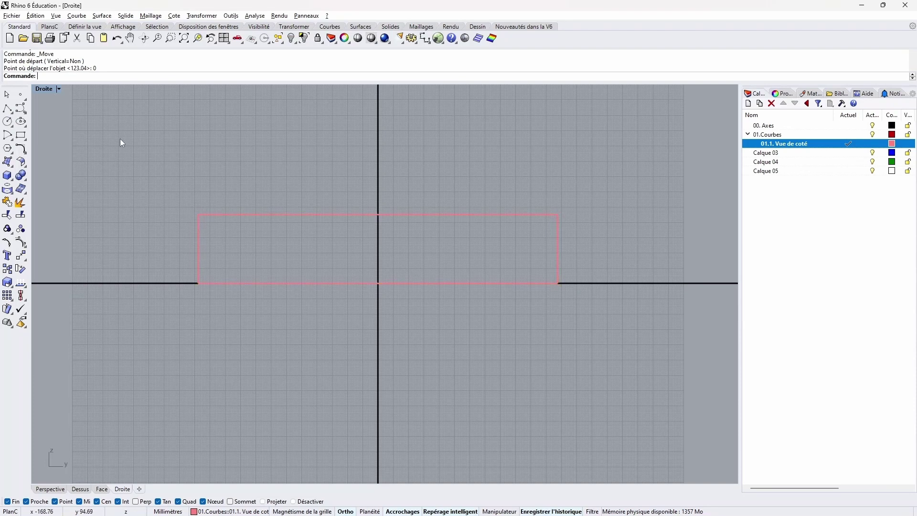
Step: Draw a degree 3 control-point curve for the side profile, from the rectangle's left side through a dip and a crest to its base near the right end
left_click(20, 108)
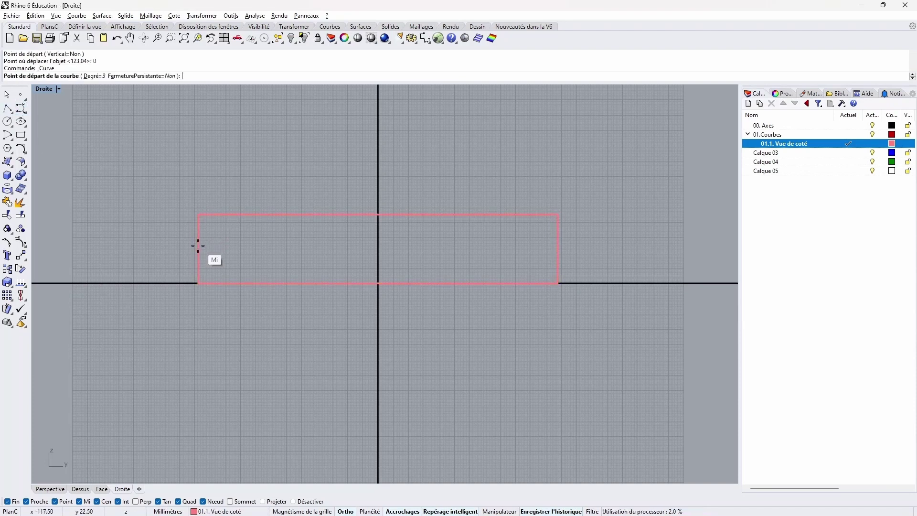
scroll(199, 243, "up", 4)
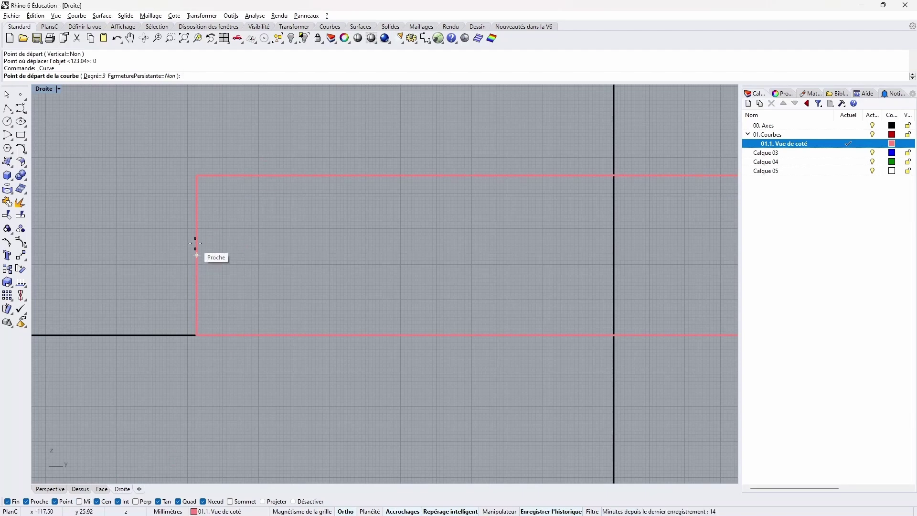
left_click(195, 243)
scroll(286, 273, "down", 5)
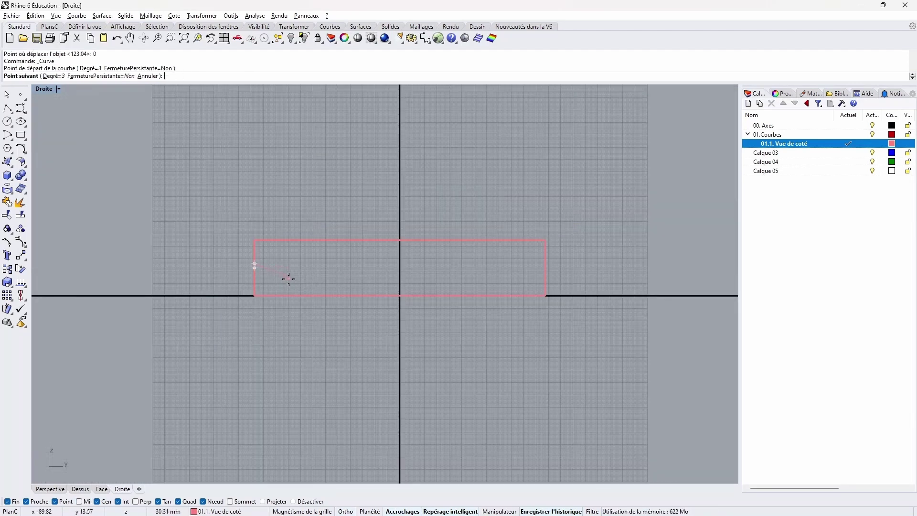
left_click(338, 284)
left_click(370, 281)
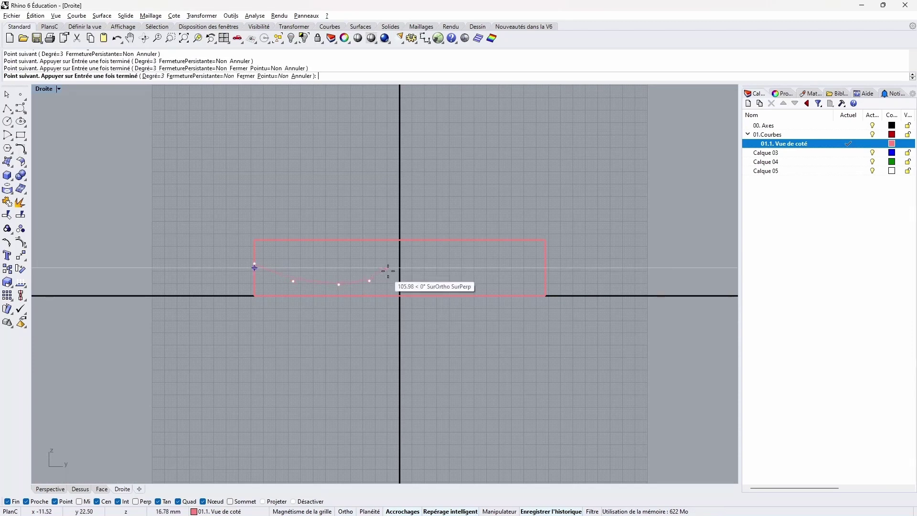
left_click(419, 257)
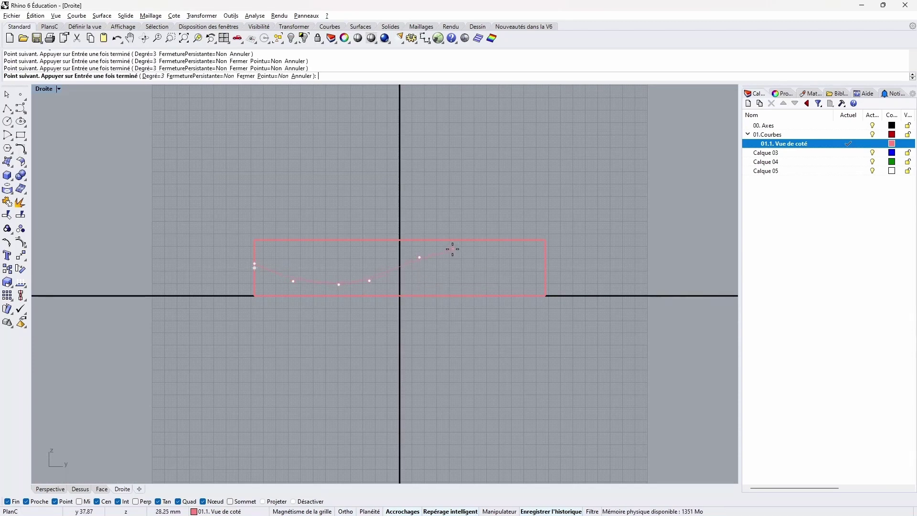
left_click(478, 239)
left_click(504, 240)
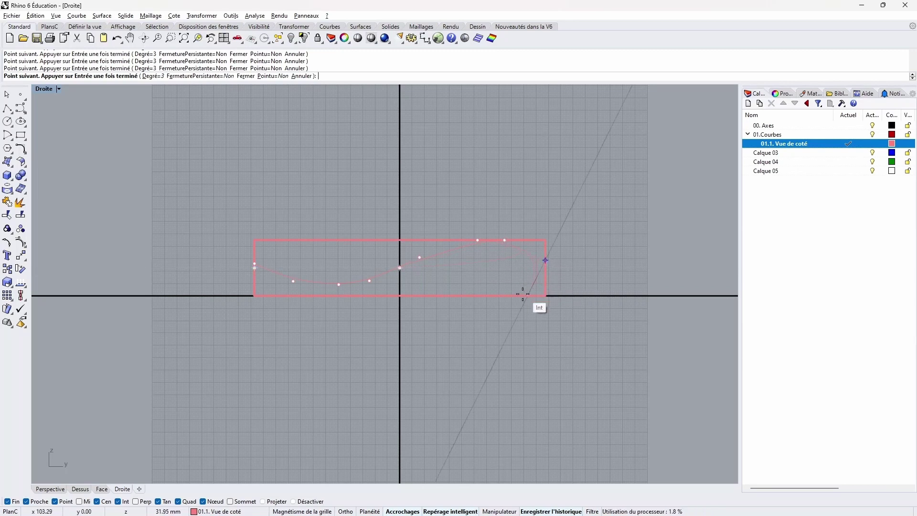
left_click(524, 296)
key("Return")
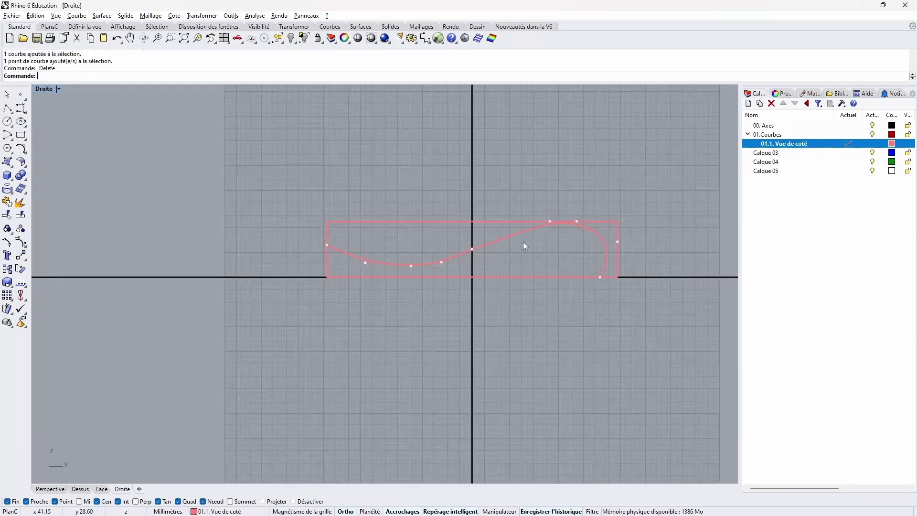
Step: Move the curve's outermost right control point about 14 mm outward and the left crest point about 10 mm to the left
right_click_drag(515, 299, 407, 304)
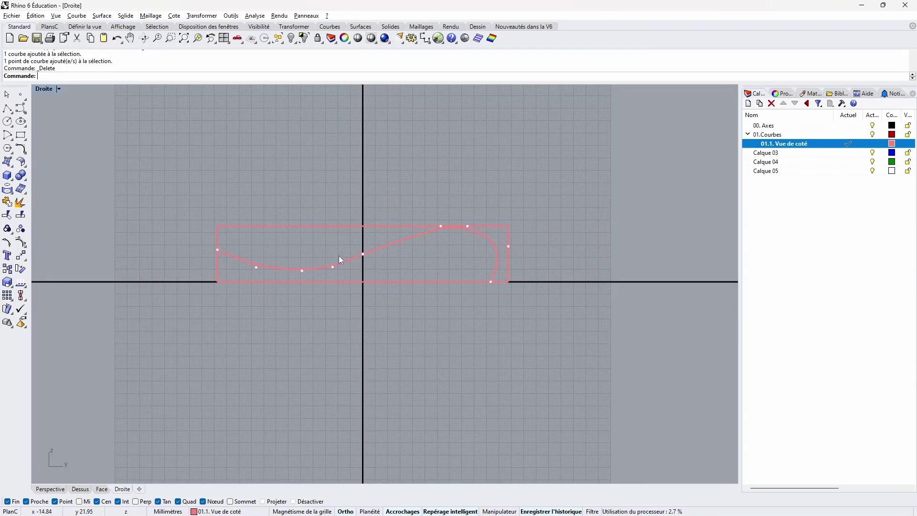
left_click_drag(509, 247, 526, 247)
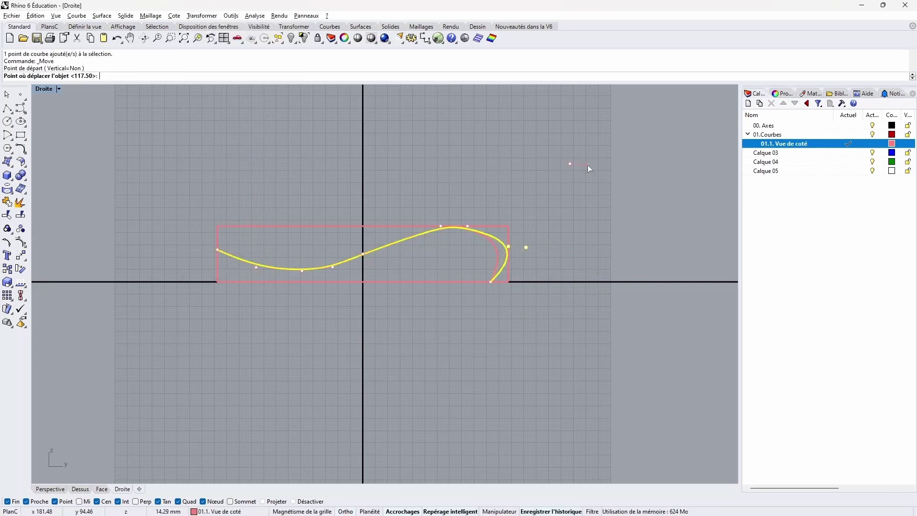
right_click(550, 158)
left_click(550, 157)
left_click(538, 157)
Step: Move the right crest control point about 11 mm to the right and shift the outermost point slightly down and inward
left_click(468, 229)
left_click(468, 226)
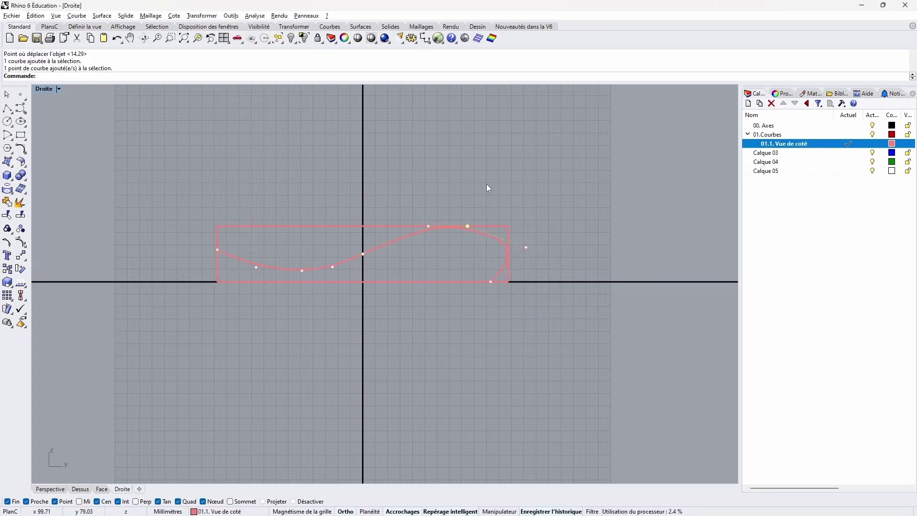
right_click(455, 151)
left_click(454, 152)
left_click(469, 152)
scroll(509, 260, "up", 12)
left_click_drag(568, 218, 560, 231)
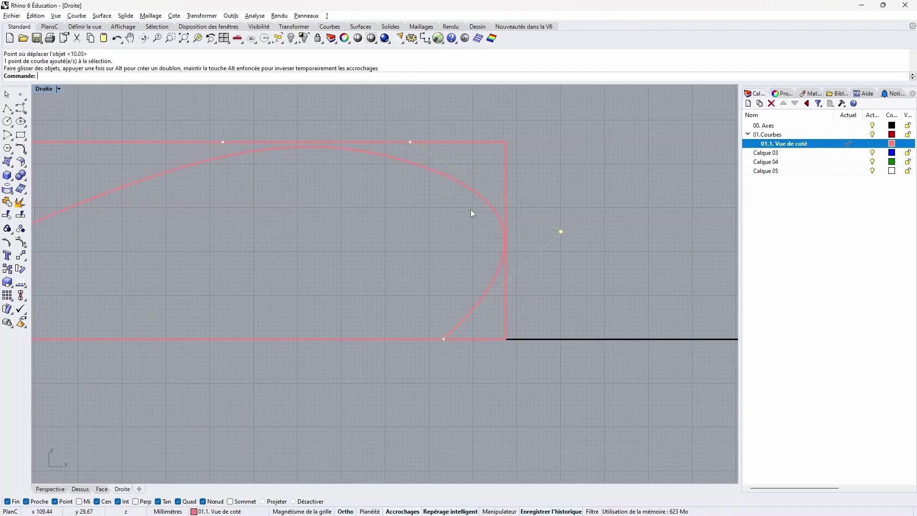
Step: Raise the right crest control point slightly above the rectangle's top edge
scroll(467, 210, "down", 8)
left_click(362, 180)
left_click(443, 180)
right_click(562, 187)
left_click(562, 186)
left_click(562, 184)
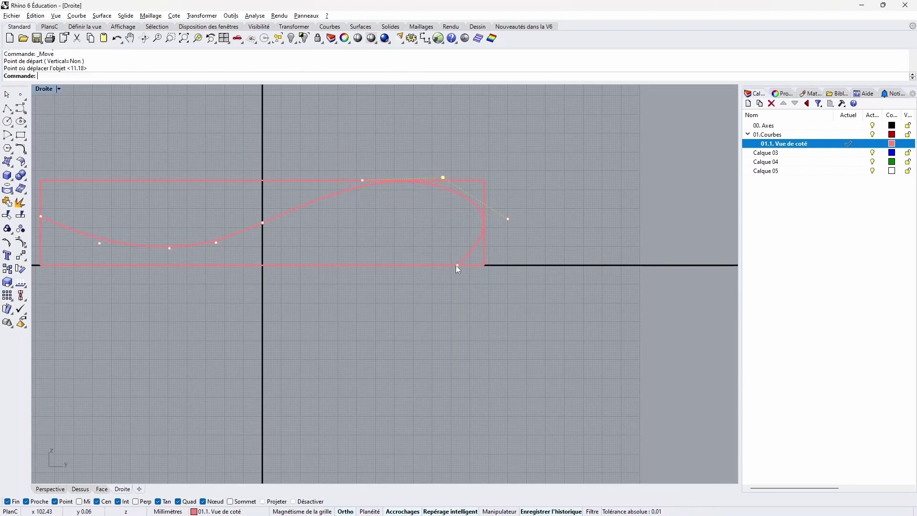
Step: Move the curve's end point on the baseline slightly left and lower the outermost right control point
left_click(457, 265)
right_click(488, 317)
left_click(488, 317)
left_click(480, 317)
left_click_drag(508, 218, 512, 231)
Step: Lower the three control points of the left trough together by about 4 mm
right_click_drag(119, 248, 344, 234)
left_click(323, 229)
left_click(393, 234, "shift")
left_click(439, 229, "shift")
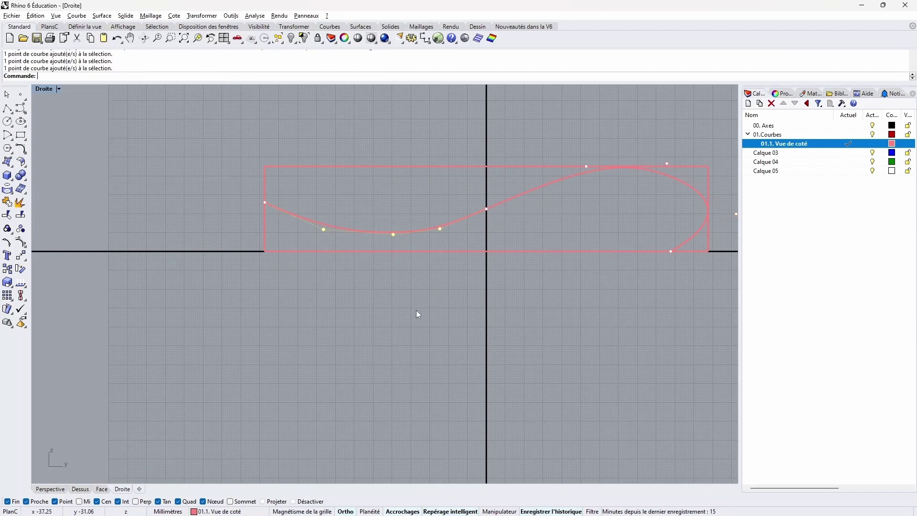
right_click(414, 306)
left_click(414, 302)
left_click(413, 310)
Step: Lower the curve's left start point on the rectangle's edge by about 2.8 mm
left_click(265, 202)
right_click(202, 180)
left_click(202, 180)
left_click(202, 185)
right_click_drag(692, 246, 611, 266)
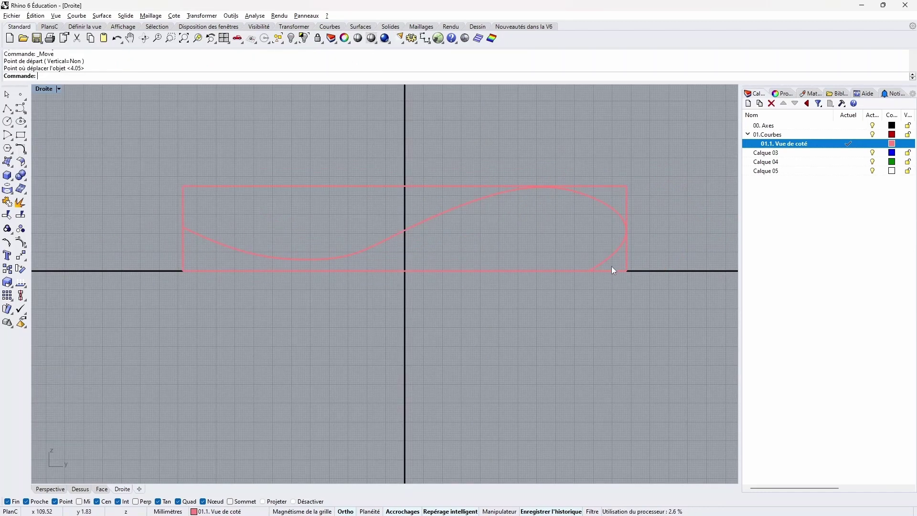
Step: Move the curve's right end left along the baseline, and adjust the outermost point downward and the right crest point to the right
left_click(604, 260)
left_click_drag(589, 271, 561, 270)
left_click_drag(654, 233, 654, 245)
left_click_drag(585, 182, 604, 186)
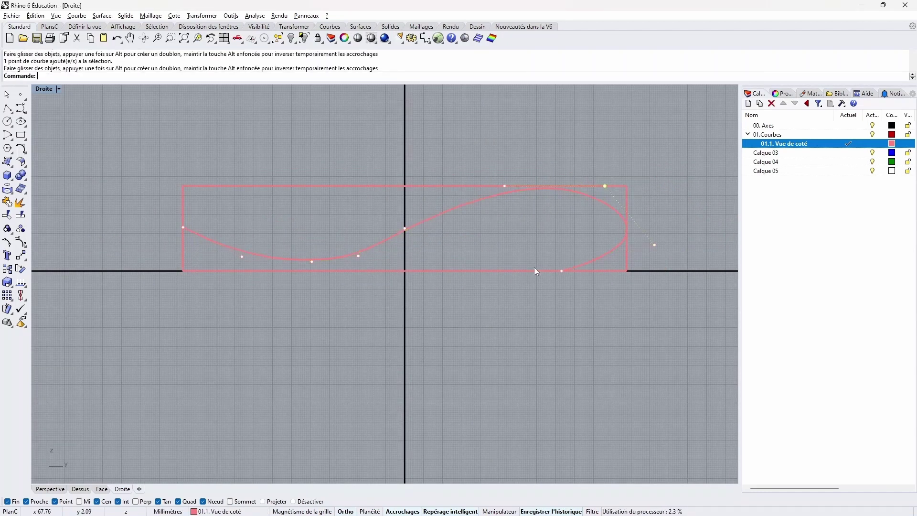
left_click_drag(561, 271, 570, 271)
Step: Move the left crest control point about 2.4 mm up and to the right, slightly above the rectangle's top edge
left_click(504, 185)
left_click(545, 211)
scroll(546, 115, "up", 6)
right_click(508, 197)
left_click(509, 197)
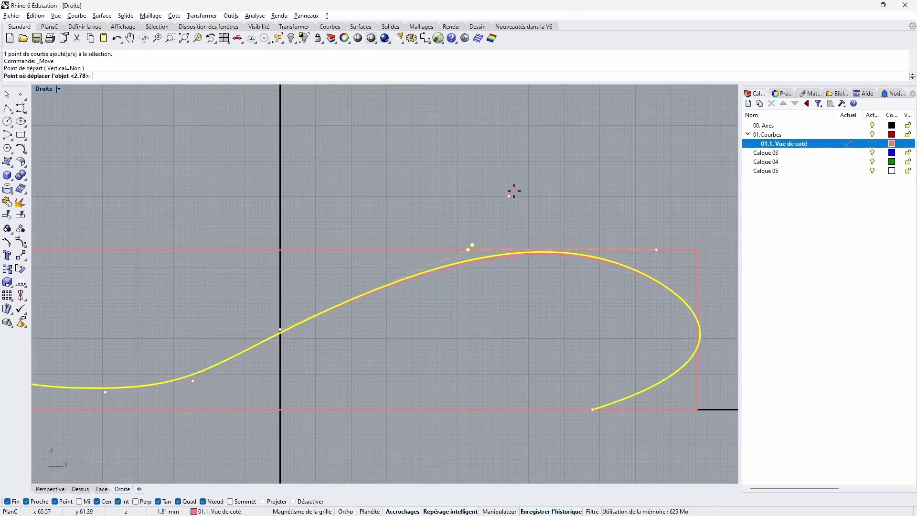
left_click(514, 191)
Step: Move the curve's outermost right control point slightly to the left and clear the selection
right_click_drag(707, 343, 499, 245)
left_click(540, 262)
right_click(568, 258)
left_click(581, 254)
left_click(575, 254)
scroll(539, 310, "down", 10)
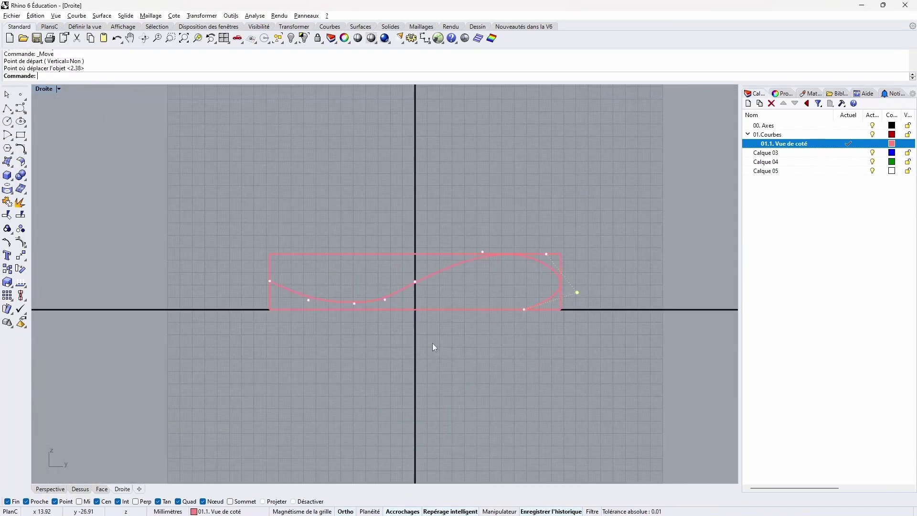
key("Escape")
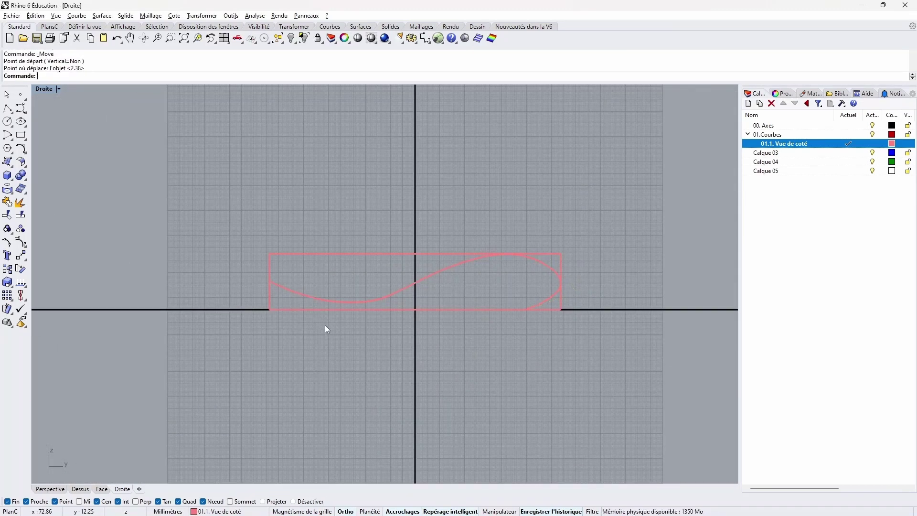
Step: Copy the profile curve about 3 mm straight down
scroll(325, 326, "up", 8)
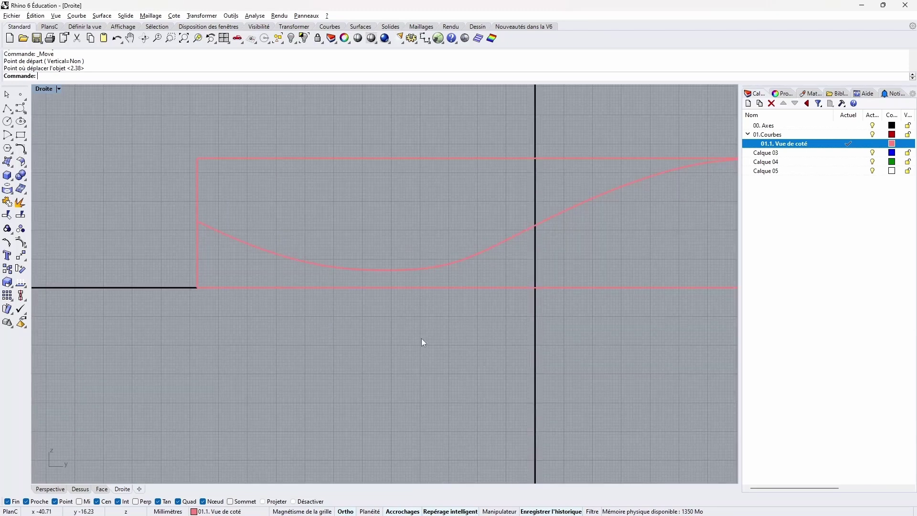
scroll(422, 341, "down", 6)
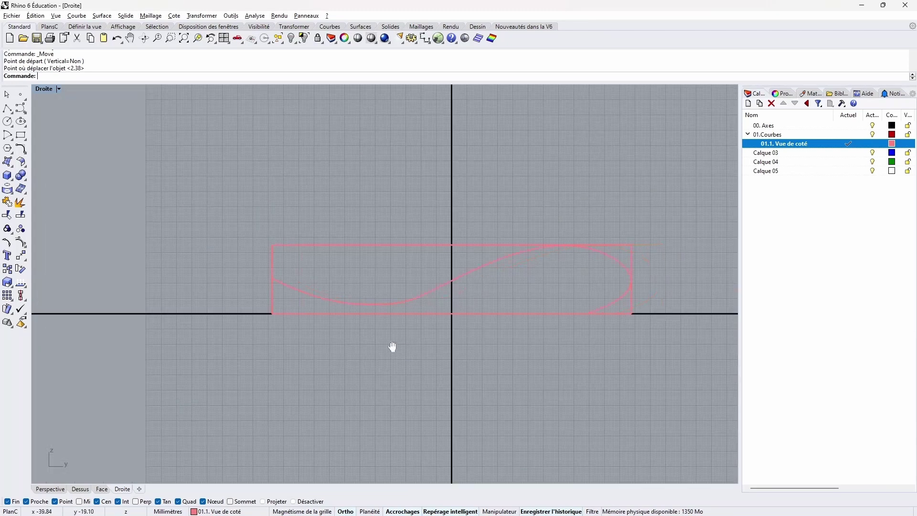
left_click(306, 294)
left_click(200, 16)
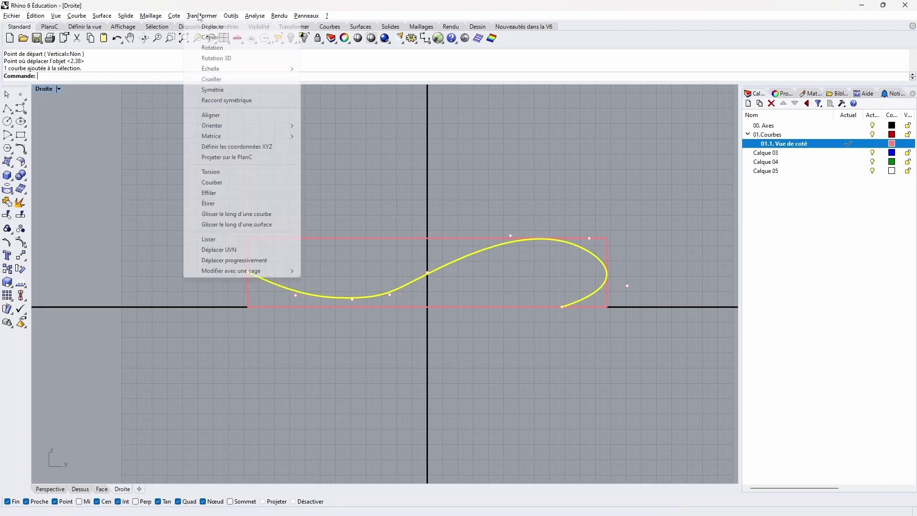
left_click(215, 37)
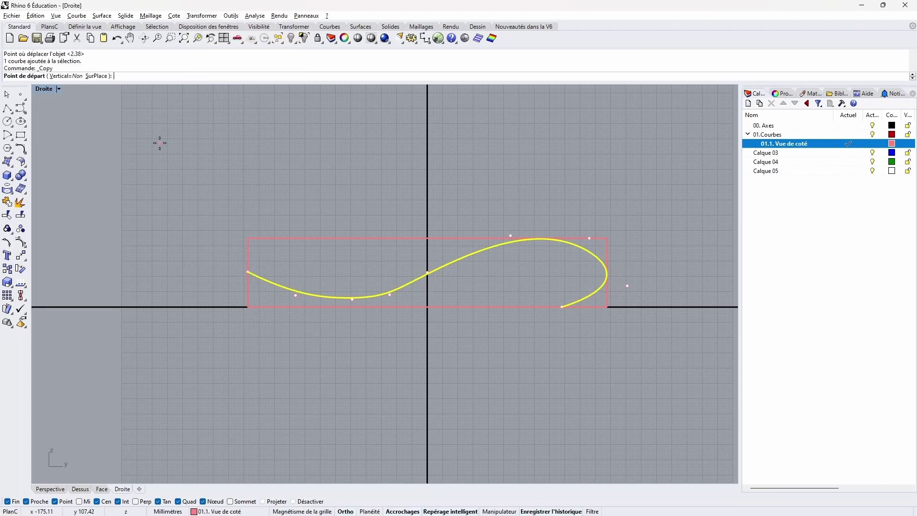
left_click(160, 143)
scroll(274, 241, "up", 5)
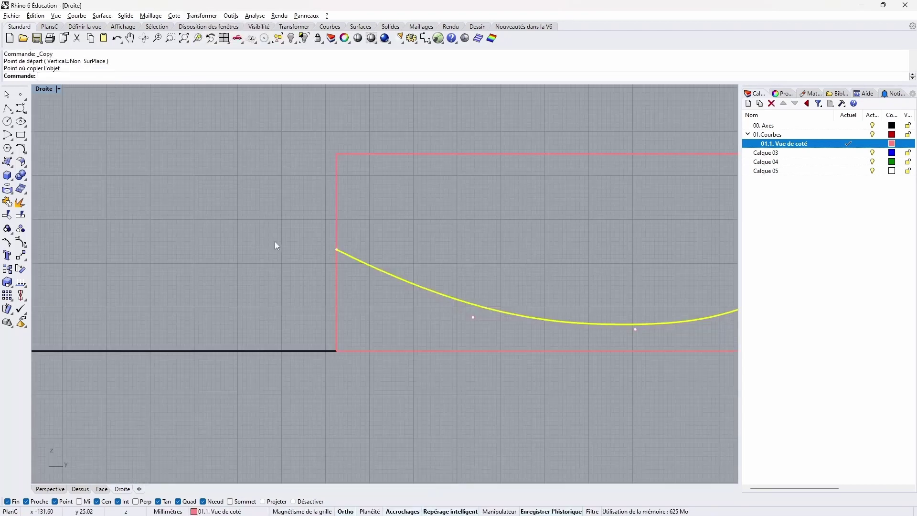
left_click(281, 247)
right_click(296, 281)
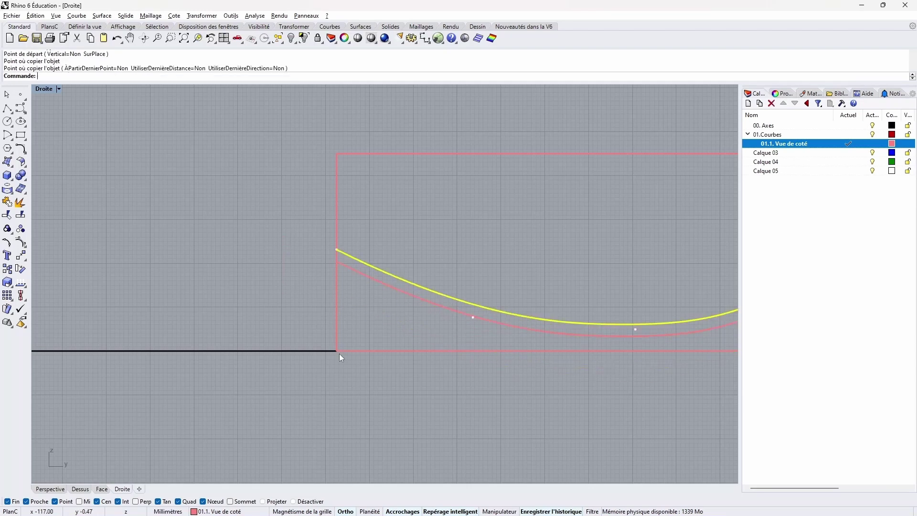
Step: Lower the three trough control points of the copied curve together by about 3 mm
right_click_drag(496, 371, 229, 302)
left_click(206, 249)
left_click(275, 263)
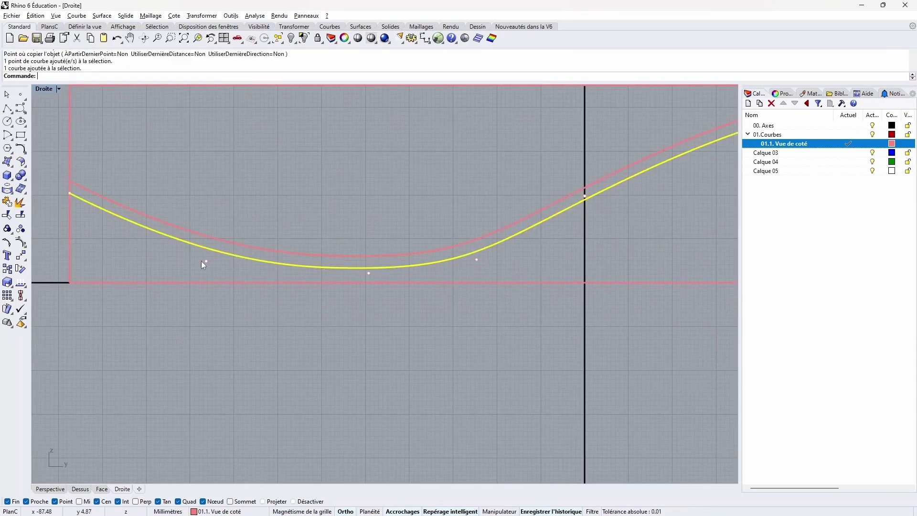
left_click(206, 261)
left_click(368, 274)
left_click(476, 259)
left_click(472, 326)
left_click(244, 258)
left_click(205, 261)
left_click(368, 273, "shift")
left_click(476, 259, "shift")
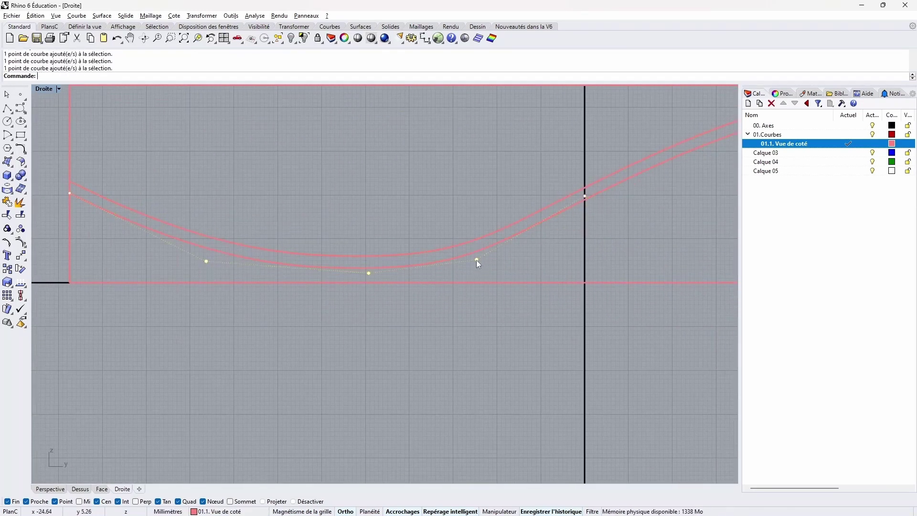
left_click(212, 15)
left_click(210, 28)
left_click(412, 346)
left_click(412, 357)
Step: Move the copied curve's end point up to the upper curve's end on the baseline and its outermost point about 41 mm left
left_click(473, 297)
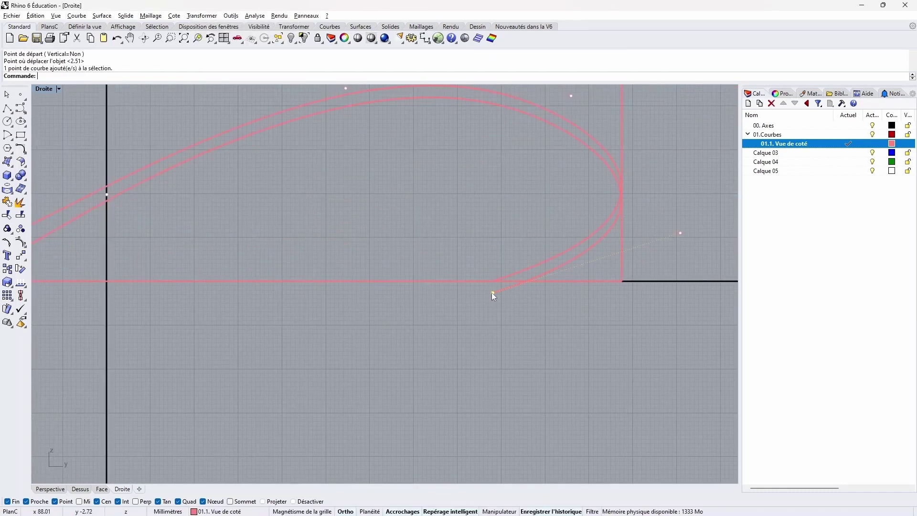
left_click_drag(493, 293, 492, 281)
left_click_drag(681, 233, 499, 233)
right_click_drag(517, 187, 515, 255)
Step: Move the lower curve's two crest points about 26 mm down and left, and lower its middle control point about 7 mm
left_click_drag(569, 164, 551, 161)
left_click(344, 156, "shift")
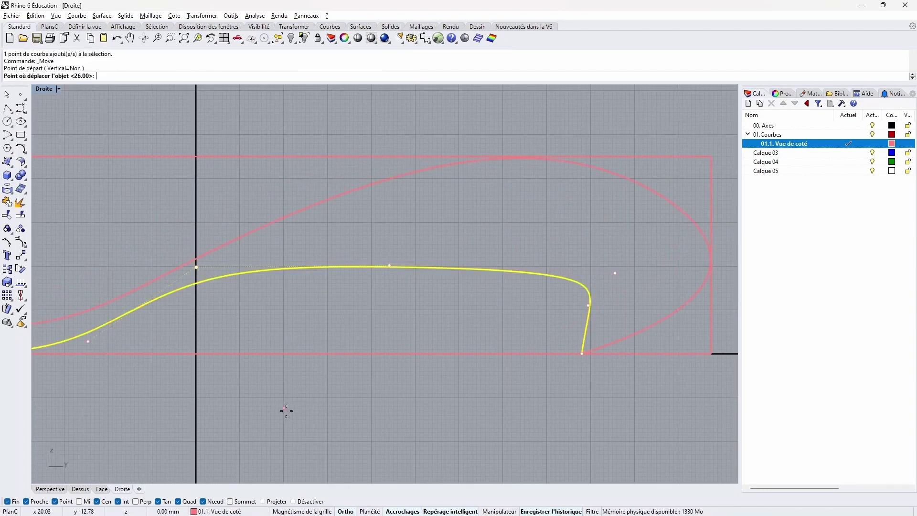
left_click(615, 274)
left_click(551, 408)
Step: Move the lower curve's right crest control point about 13 mm to the left
left_click(587, 282)
left_click(615, 273)
right_click(591, 400)
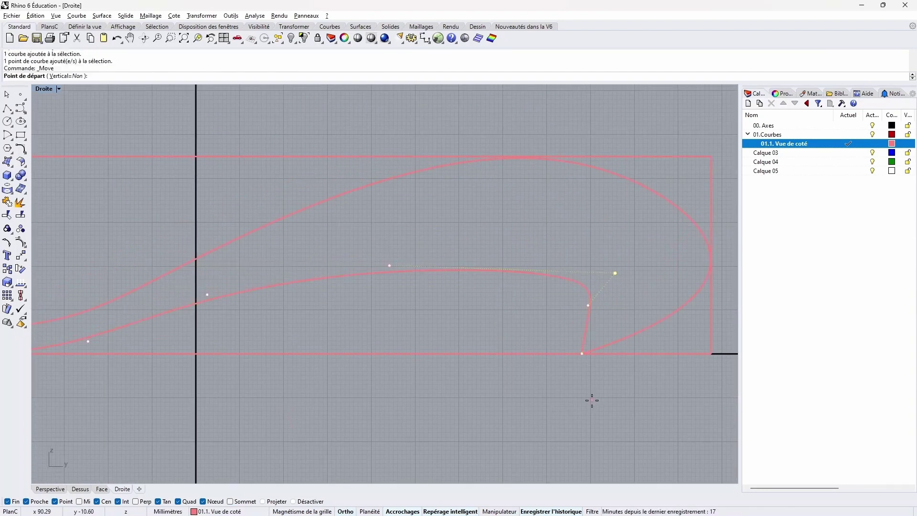
left_click(591, 404)
left_click(542, 406)
scroll(349, 393, "down", 5)
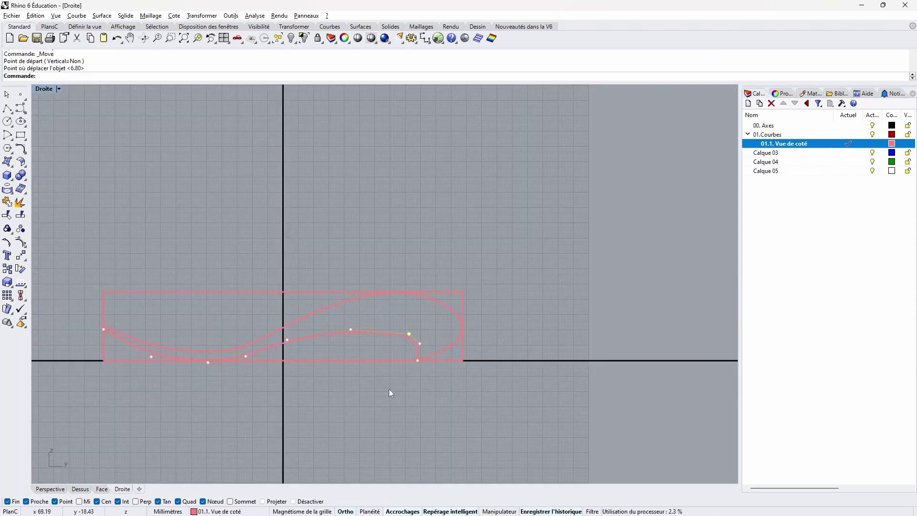
Step: Move both crest control points of the lower curve about 5 mm to the left
scroll(342, 357, "up", 3)
left_click(361, 310)
right_click(437, 434)
left_click(437, 433)
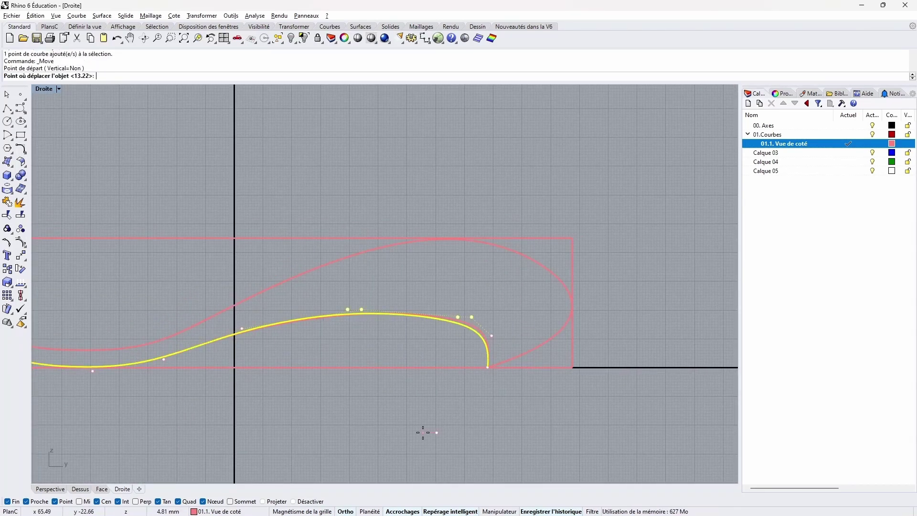
left_click(421, 433)
Step: Move the lower curve's control point just above its right end about 3 mm left and clear the selection
left_click(491, 336)
right_click(503, 424)
left_click(504, 425)
left_click(492, 425)
key("Escape")
key("Escape")
scroll(384, 411, "down", 3)
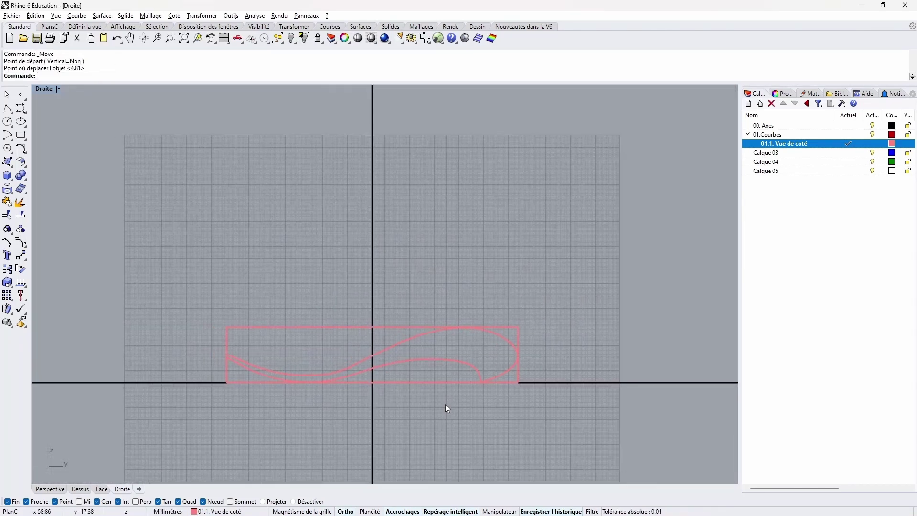
Step: Fillet the corner where the upper and lower curves meet on the baseline with radius 1, then select the profile curves
left_click(382, 379)
scroll(496, 420, "up", 2)
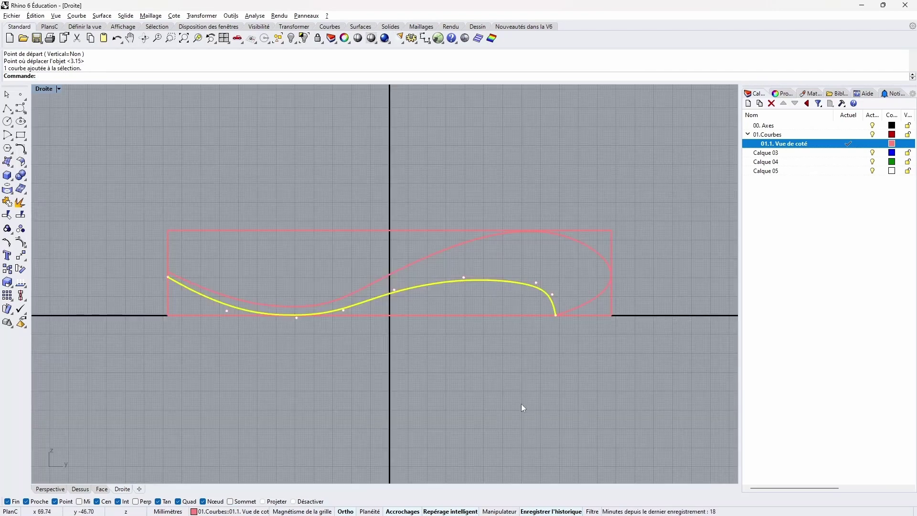
scroll(556, 317, "up", 5)
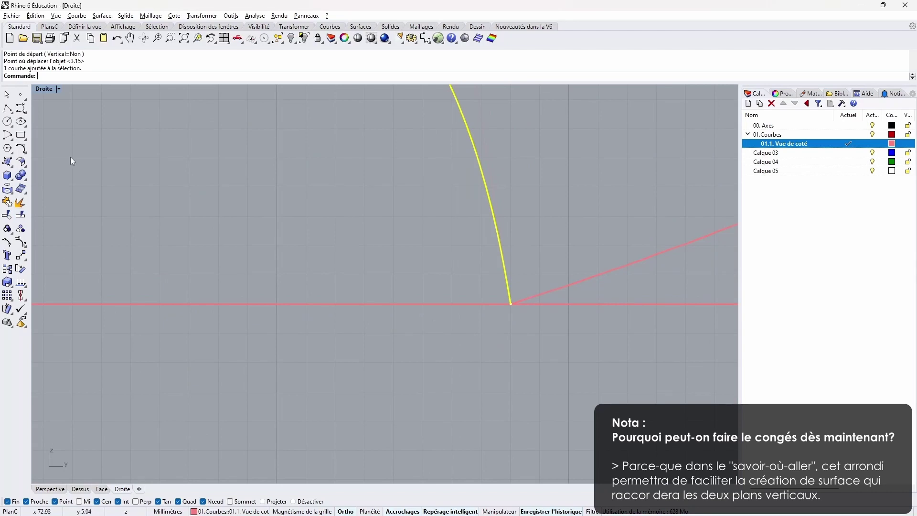
left_click(20, 148)
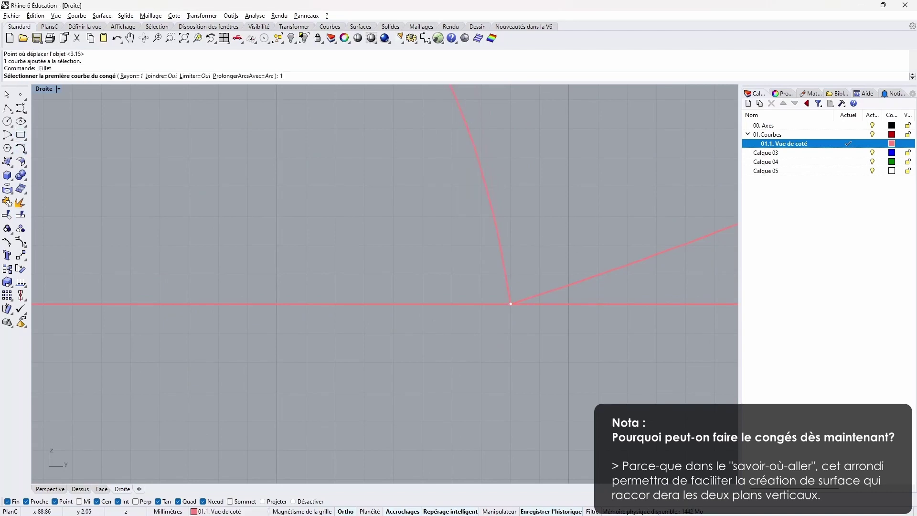
type("1")
key("Return")
left_click(505, 286)
left_click(537, 293)
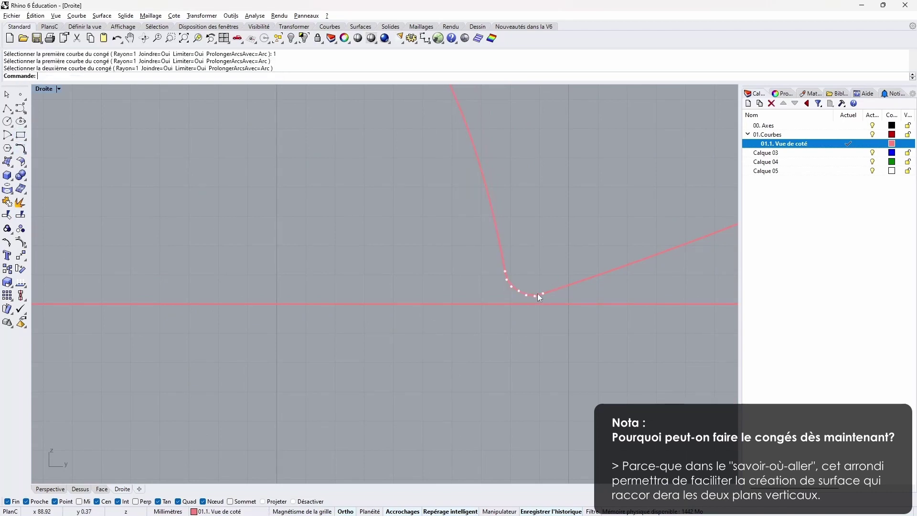
scroll(525, 330, "down", 5)
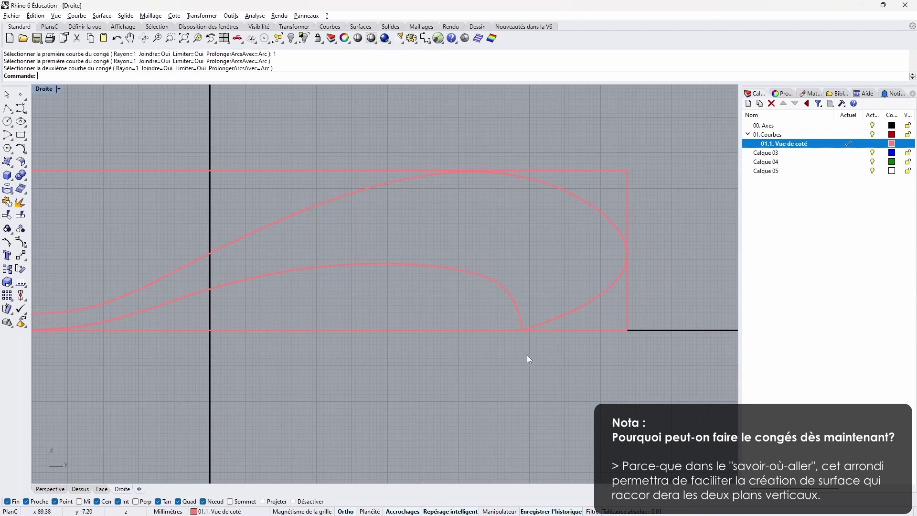
scroll(527, 356, "up", 4)
left_click(571, 285)
scroll(569, 341, "down", 8)
left_click(576, 332)
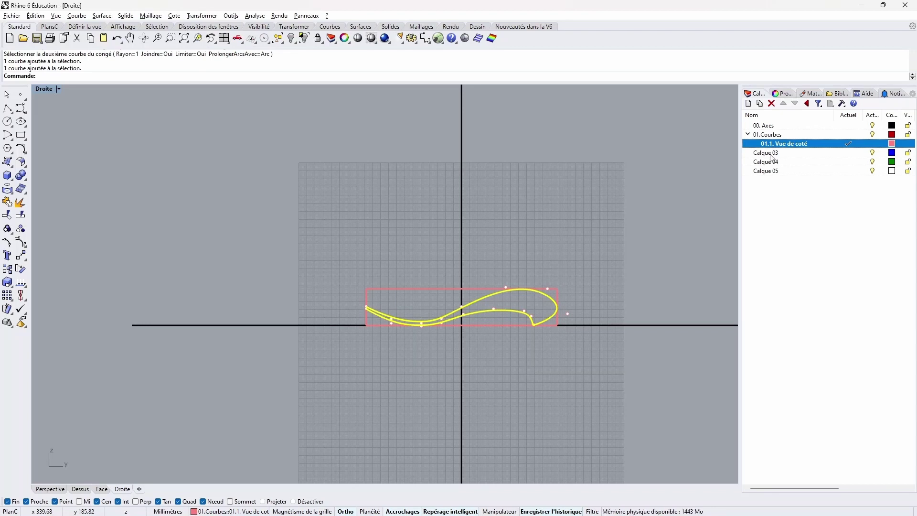
Step: Rename layer Calque 03 as "01.2. Vue de dessus", make it current and nest it under 01.Courbes
double_click(772, 153)
left_click(772, 153)
type("01.1")
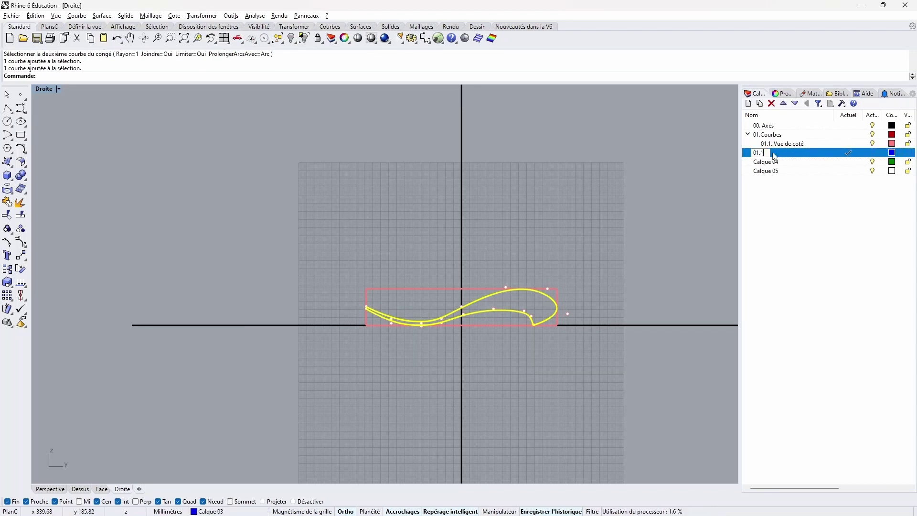
key("BackSpace")
type("2. Vue de dessus")
key("Return")
left_click_drag(772, 153, 779, 136)
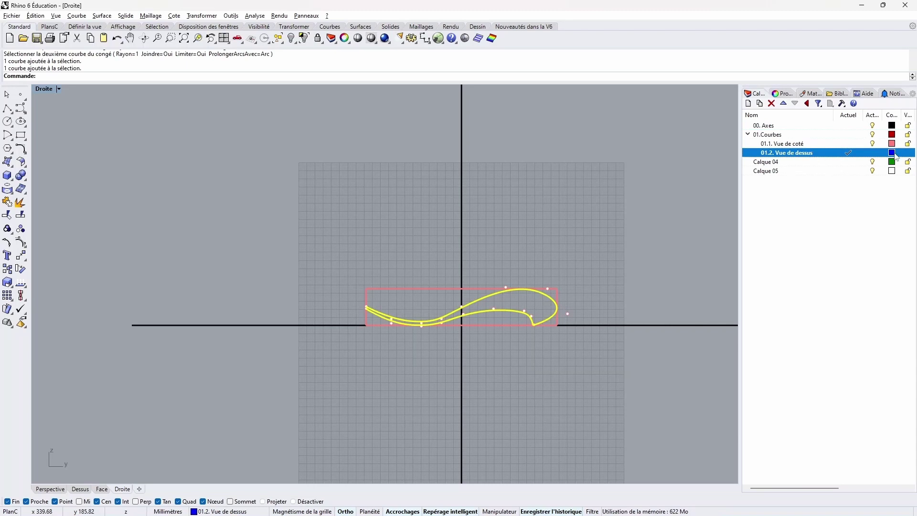
Step: Change the colour of the 01.2. Vue de dessus layer to red
left_click(892, 153)
left_click(286, 272)
left_click(417, 307)
Step: In the top view, draw a 73 × 235 mm rectangle from the origin, checking the cutlery's dimensions in the reference PDF
double_click(44, 89)
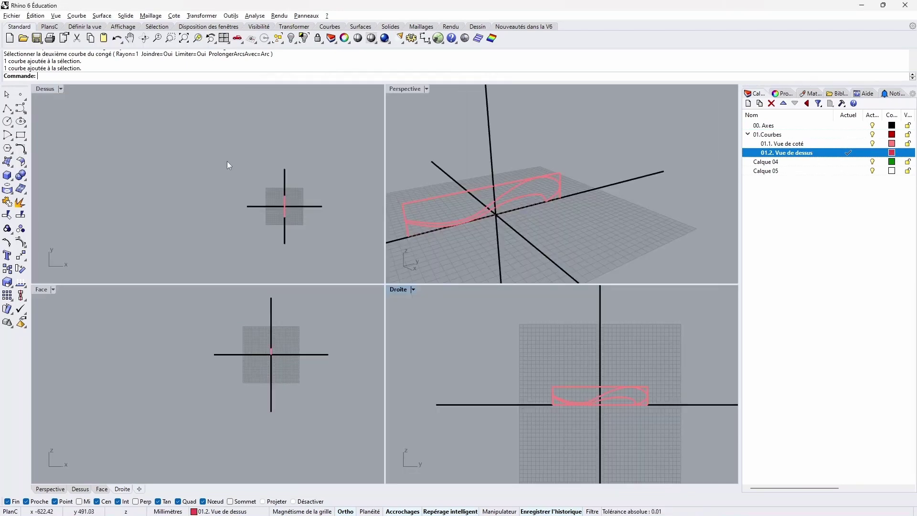
double_click(44, 88)
left_click(21, 136)
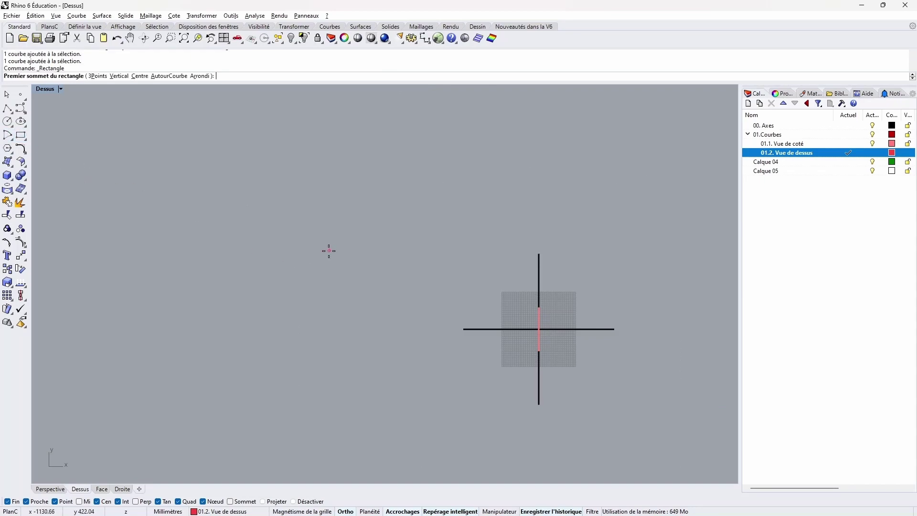
key("alt+Tab")
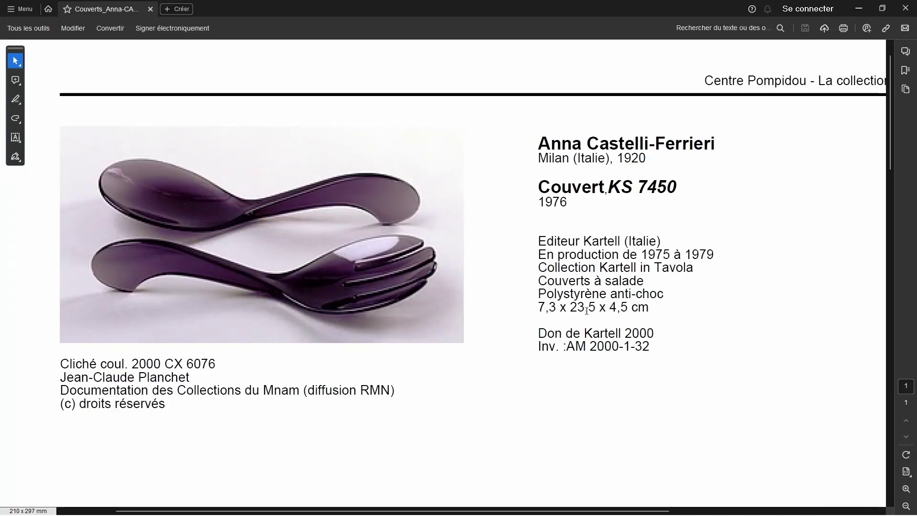
key("alt+Tab")
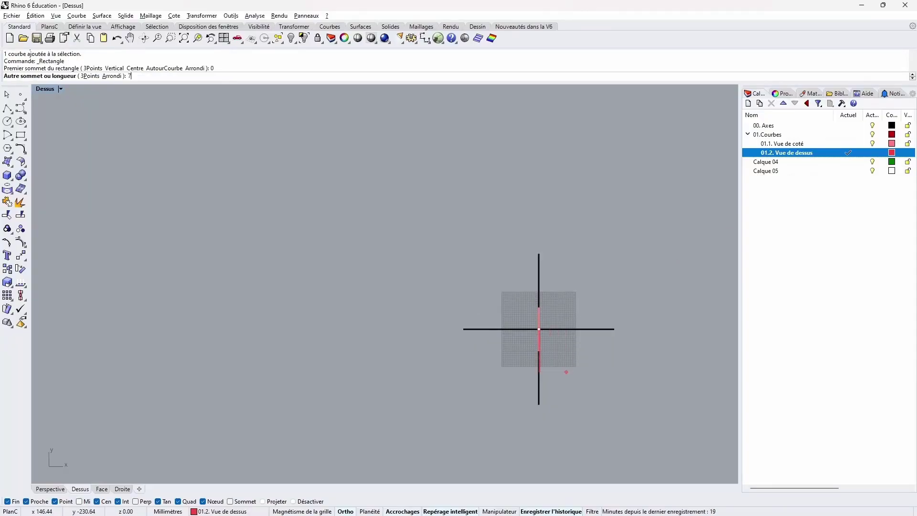
type("0")
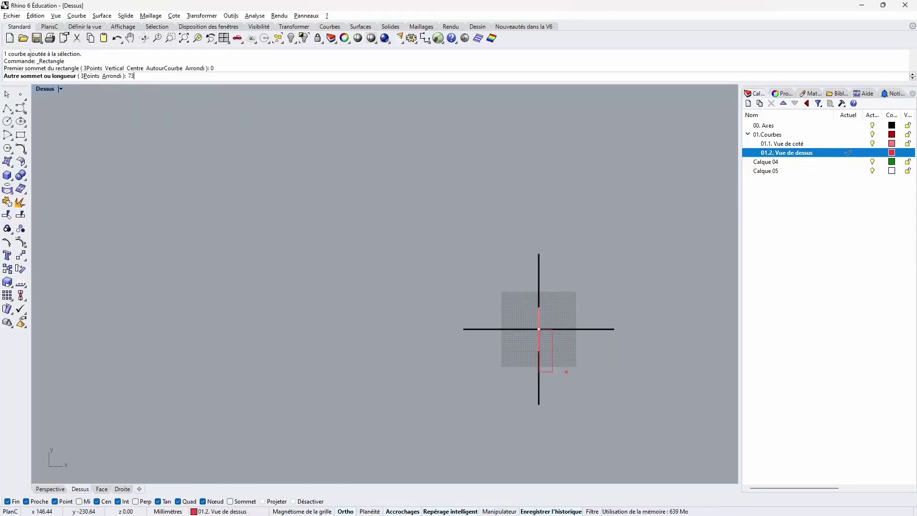
key("Return")
type("73")
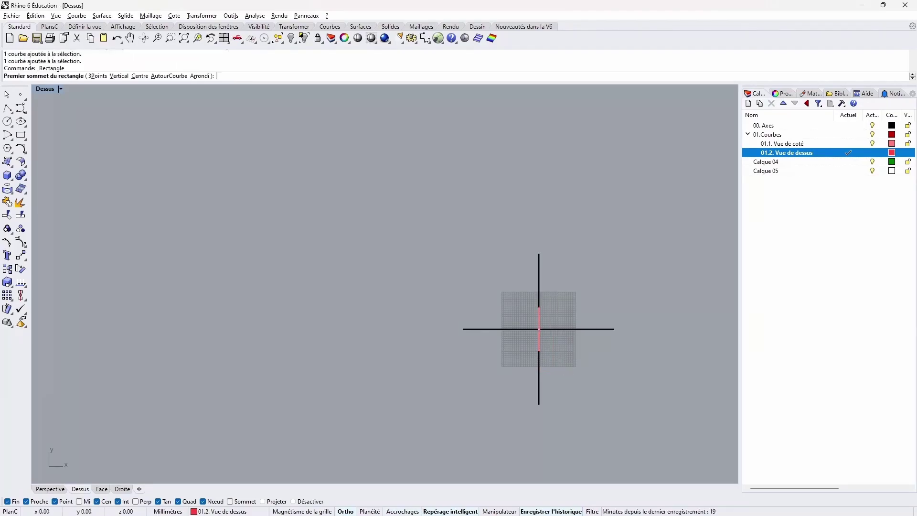
key("Return")
type("235")
key("Return")
scroll(568, 311, "up", 5)
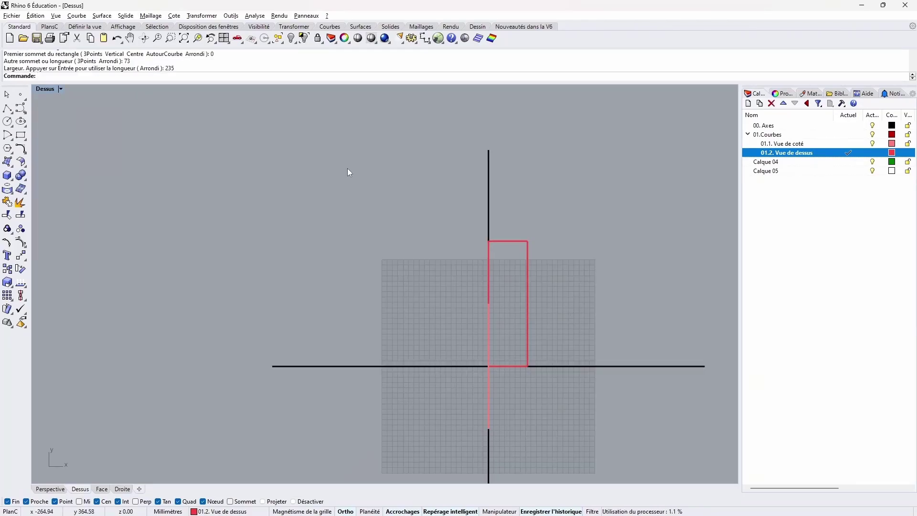
Step: Centre the 73 × 235 mm rectangle on the origin by the midpoint of a temporary diagonal, and remove the diagonal
left_click(488, 241)
left_click(527, 366)
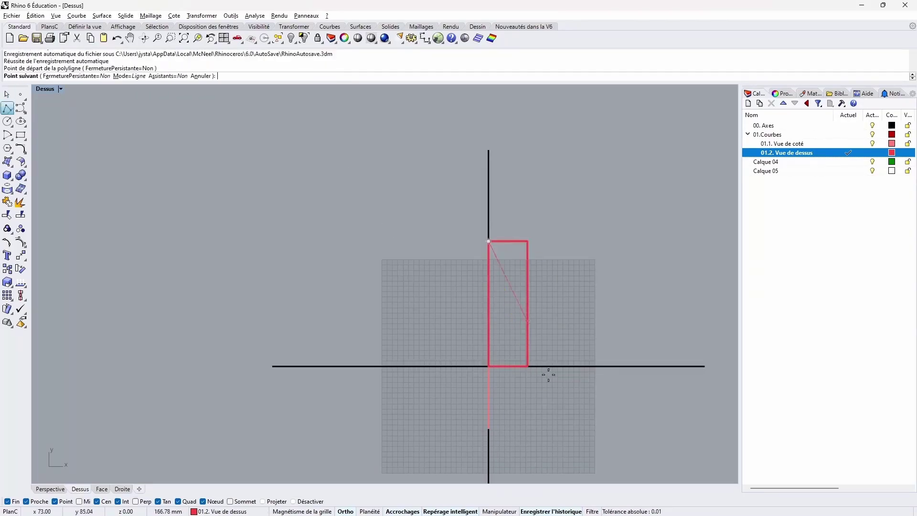
left_click(515, 326)
left_click(528, 321, "shift")
left_click(202, 16)
left_click(203, 25)
left_click(80, 501)
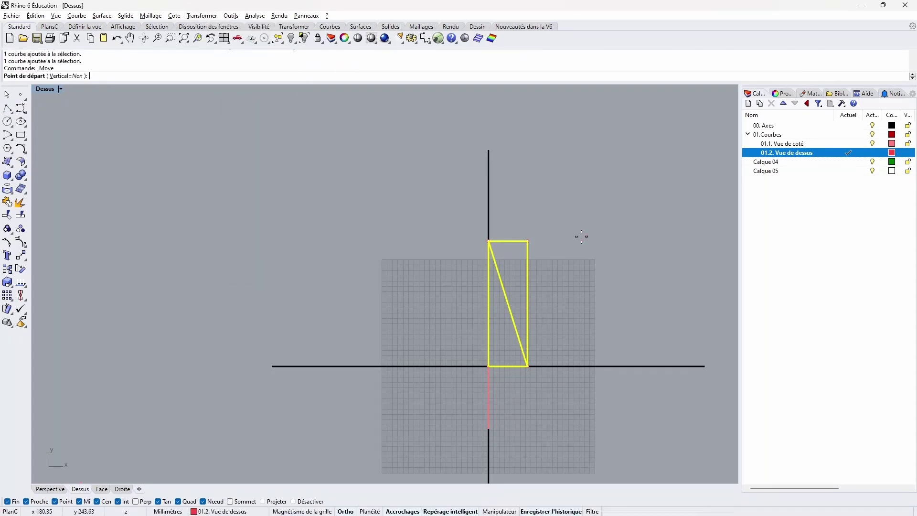
left_click(508, 304)
type("0")
key("Return")
left_click(469, 188)
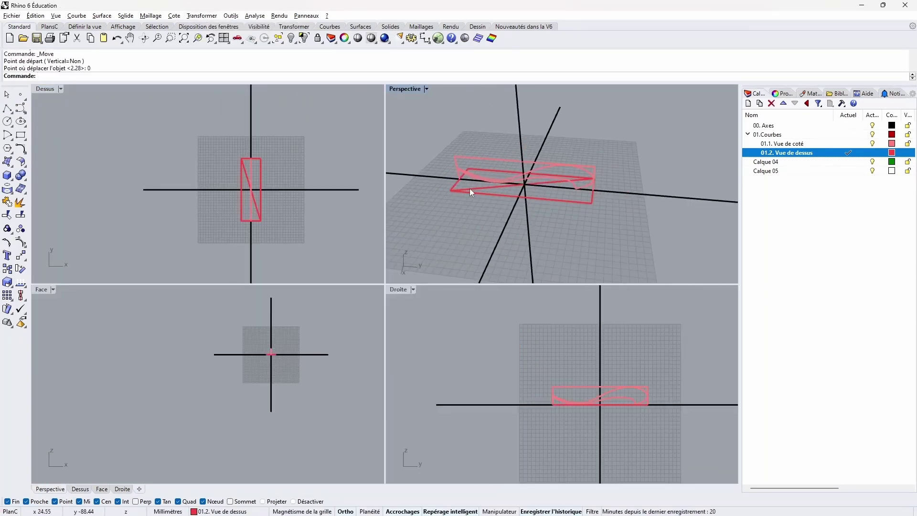
key("Delete")
Step: Draw a slanted handle line from the Y axis just beyond the rectangle's end to the X axis about 5 mm from the origin
right_click_drag(562, 232, 348, 221)
scroll(466, 210, "up", 4)
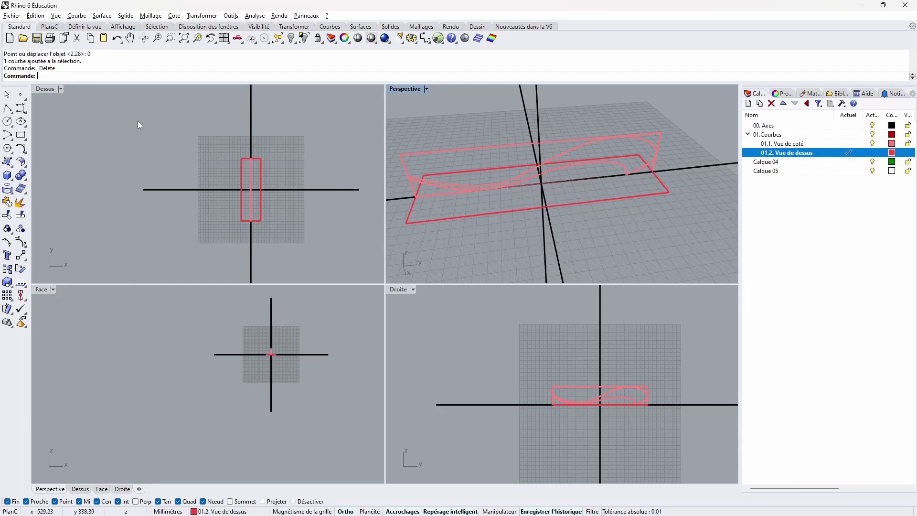
left_click(8, 108)
scroll(665, 167, "up", 2)
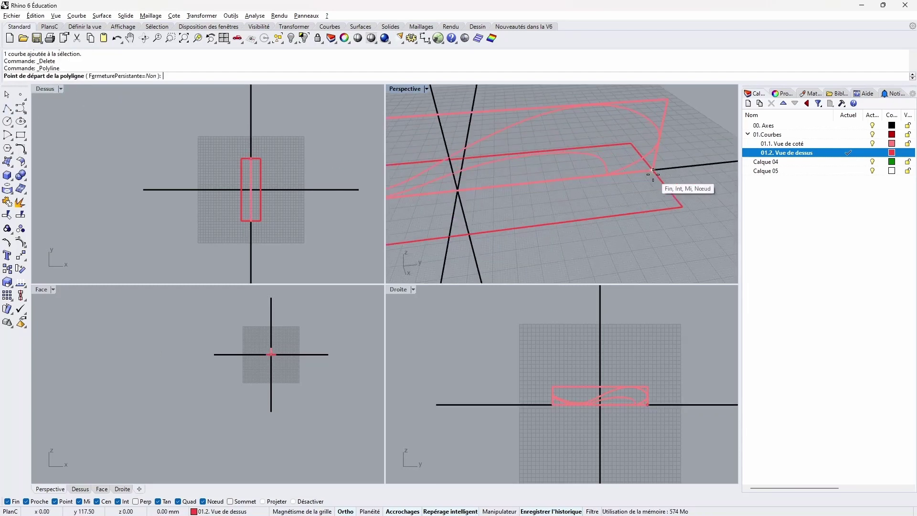
left_click(692, 166)
scroll(261, 191, "up", 3)
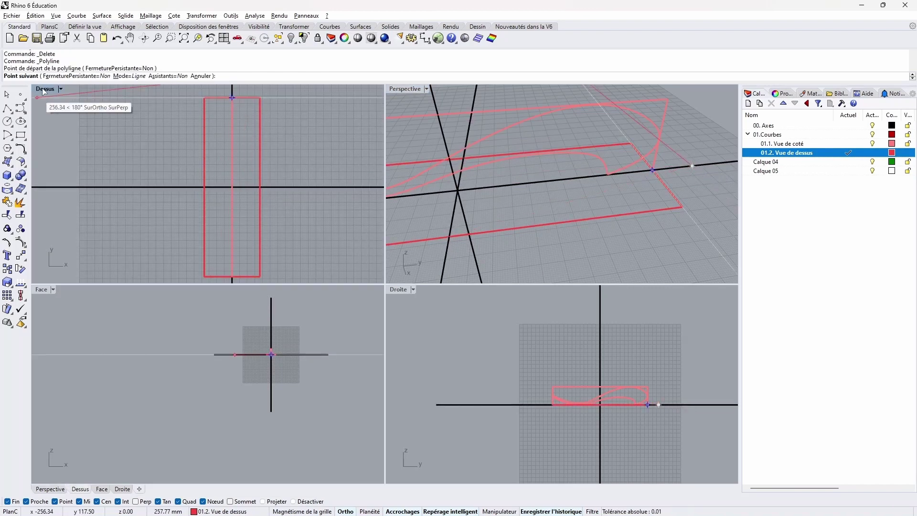
scroll(230, 187, "up", 4)
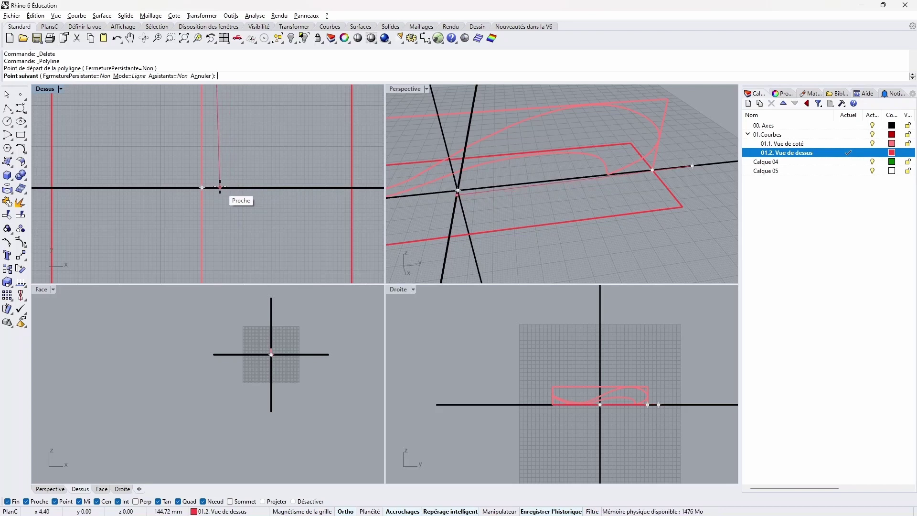
left_click(221, 187)
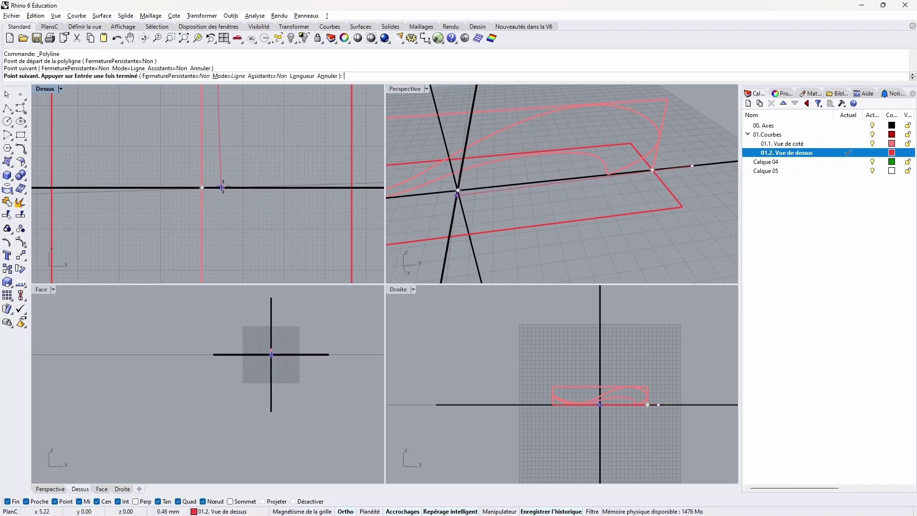
scroll(221, 187, "down", 5)
key("Return")
Step: Move the slanted handle line about 2 mm away from the Y axis in the top view
left_click(483, 191)
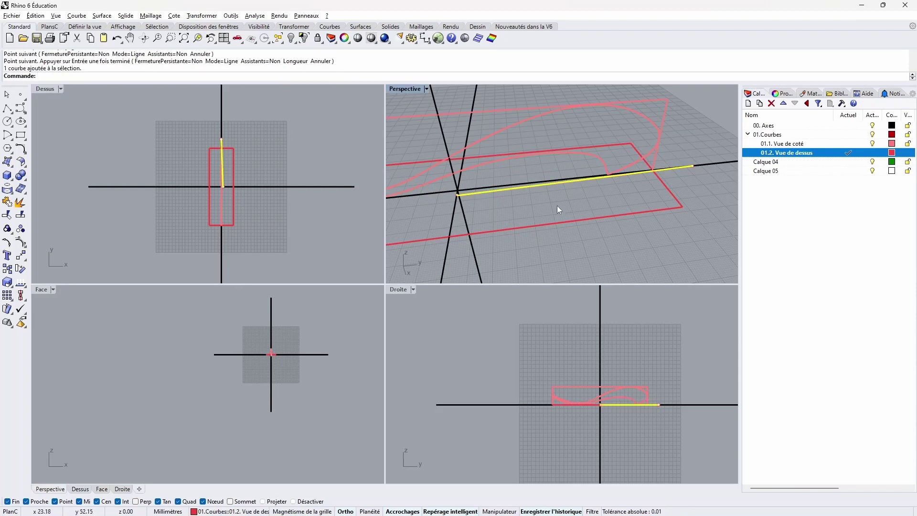
right_click_drag(475, 193, 587, 191)
scroll(257, 192, "up", 5)
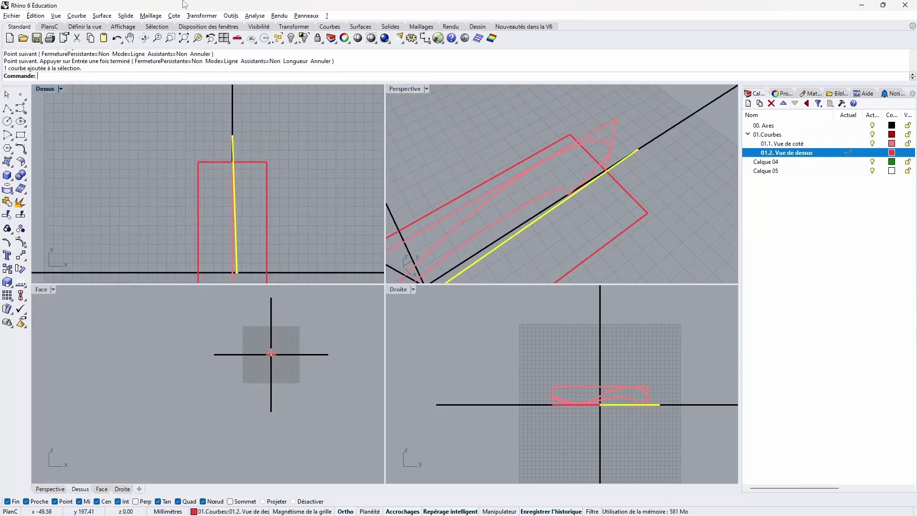
left_click(202, 15)
left_click(210, 25)
left_click(289, 128)
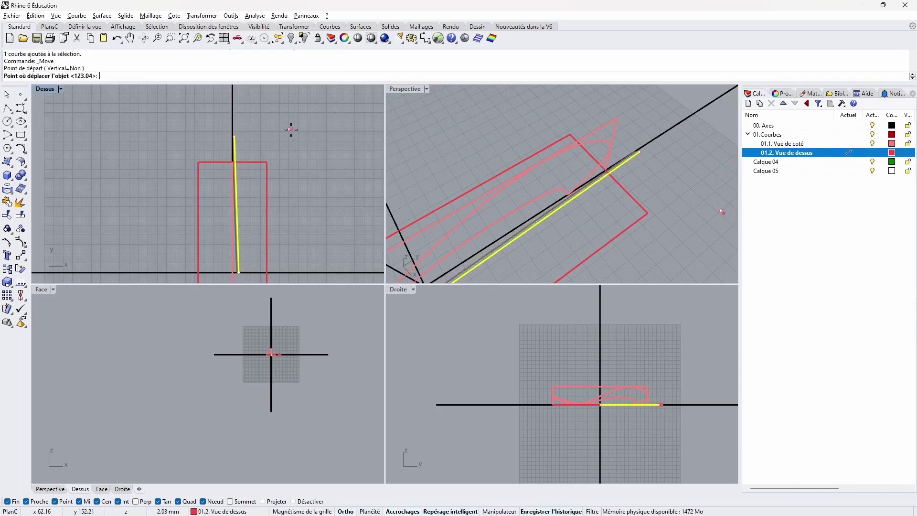
Step: Mirror a copy of the handle line across the Y axis in the top view
left_click(202, 15)
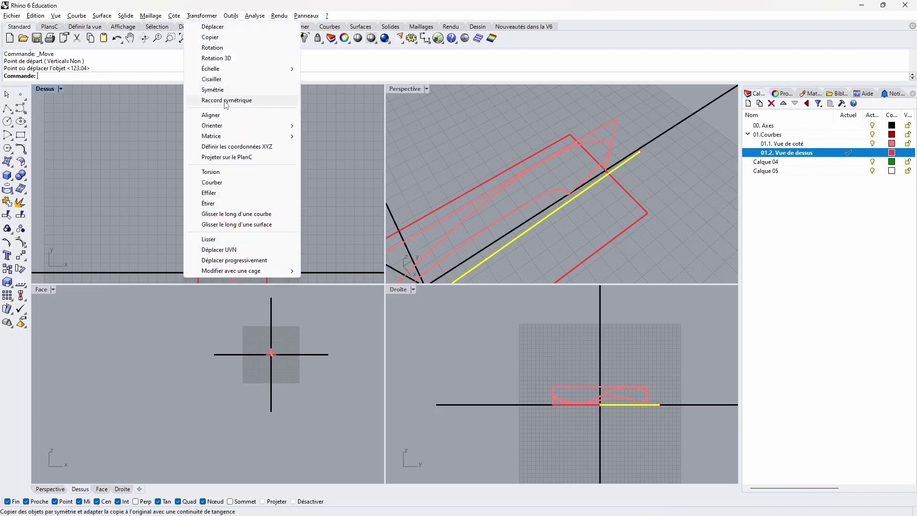
left_click(215, 91)
left_click(233, 103)
left_click(234, 119)
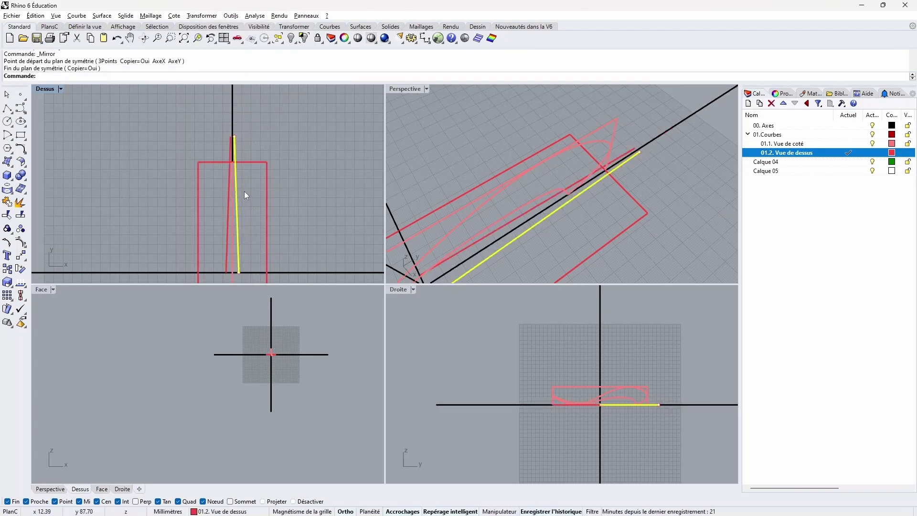
Step: Move the original handle line about 1.4 mm back towards the Y axis to narrow the handle
scroll(244, 191, "up", 10)
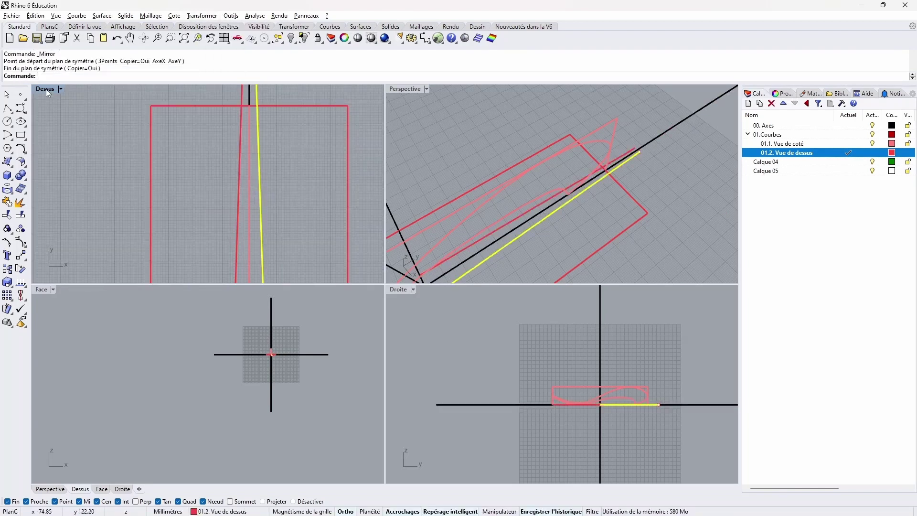
double_click(46, 89)
scroll(315, 225, "down", 10)
left_click(456, 215)
right_click_drag(426, 223, 444, 236)
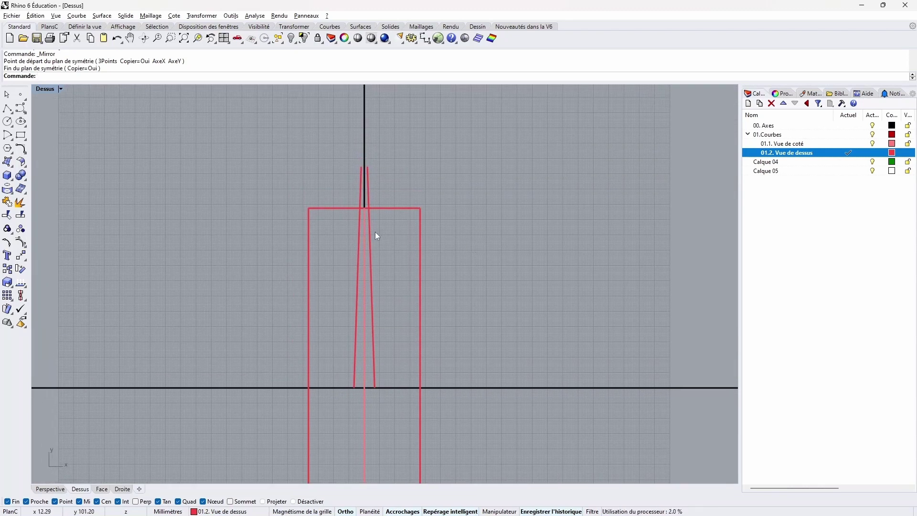
left_click(368, 180)
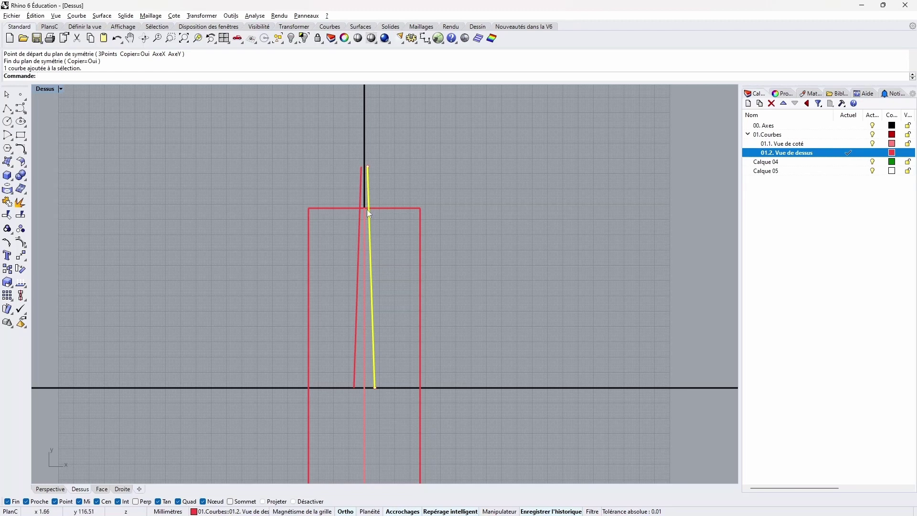
scroll(367, 210, "up", 5)
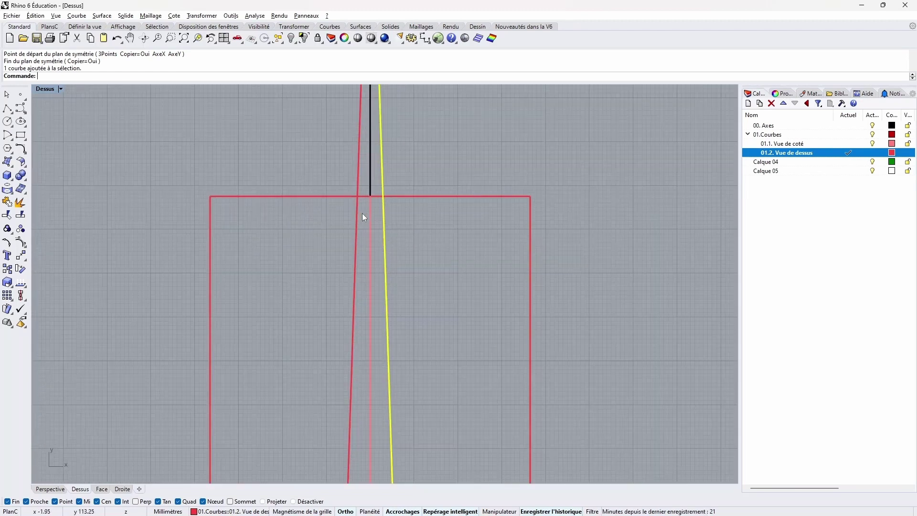
left_click(197, 17)
left_click(205, 28)
left_click(629, 217)
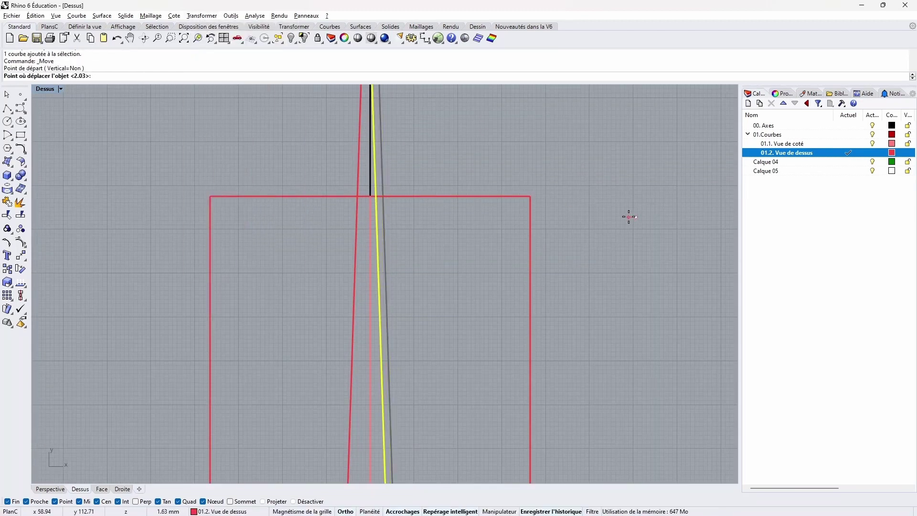
left_click(629, 217)
scroll(629, 217, "down", 3)
right_click_drag(631, 290, 520, 117)
left_click(413, 247)
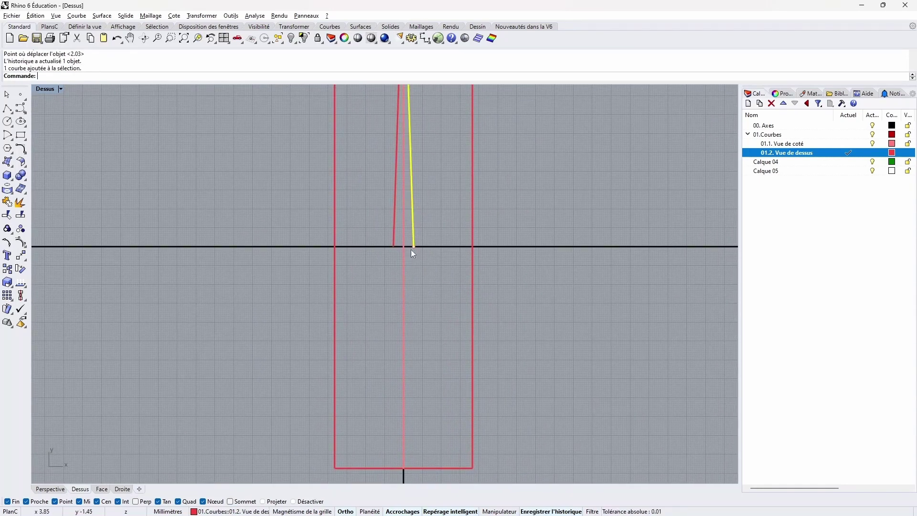
scroll(419, 246, "down", 3)
right_click_drag(420, 246, 448, 288)
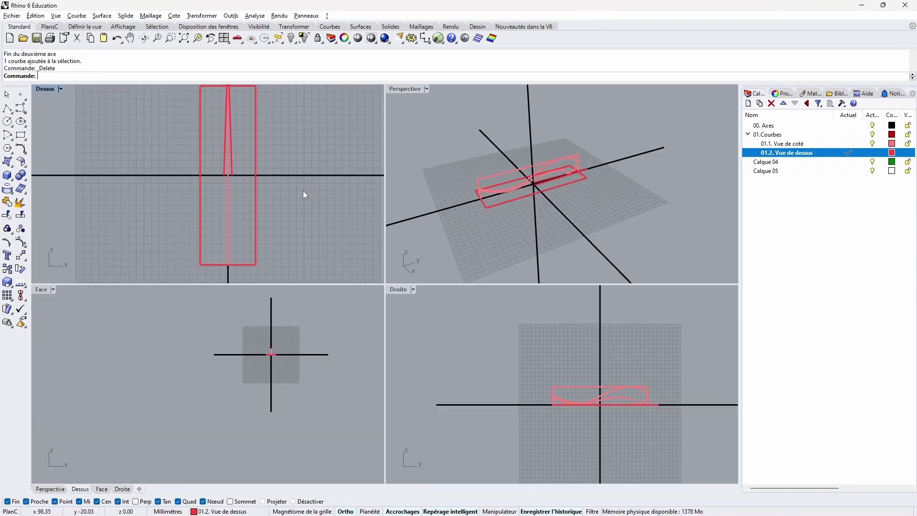
Step: Hide the 01.1. Vue de coté layer and draw an ellipse centred on the Y axis, touching the rectangle's short edge and long side
left_click(869, 144, "ctrl")
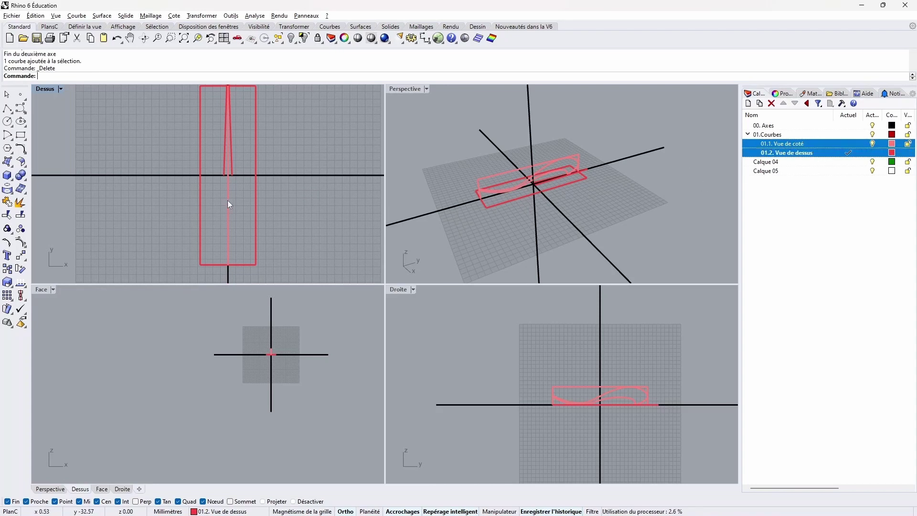
left_click(872, 144)
left_click(20, 121)
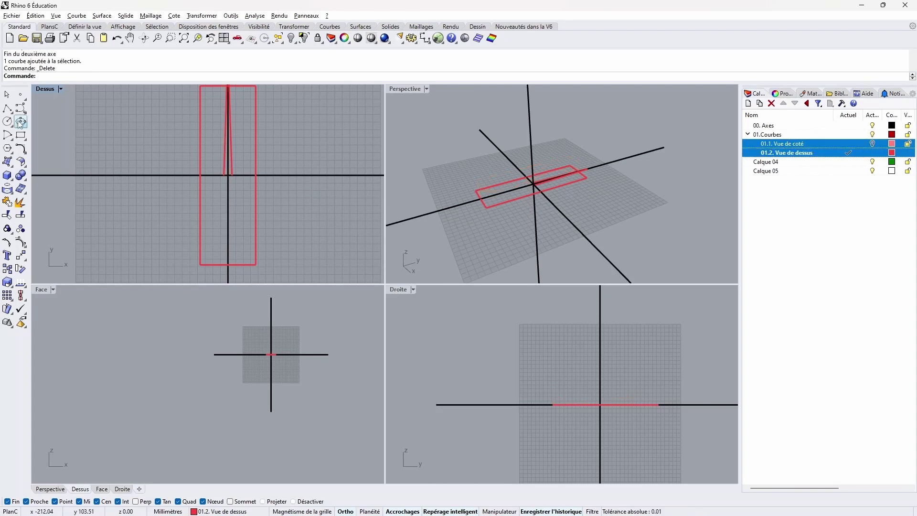
left_click(229, 217)
left_click(227, 264)
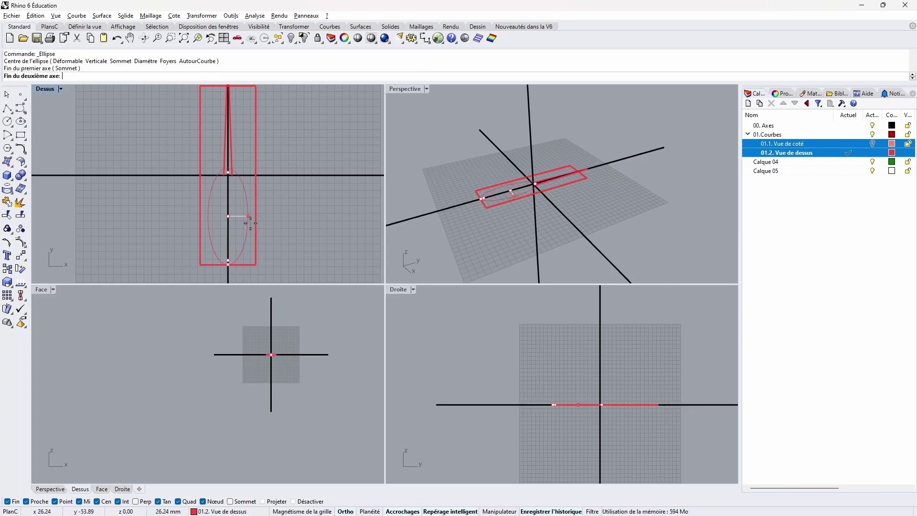
left_click(256, 218)
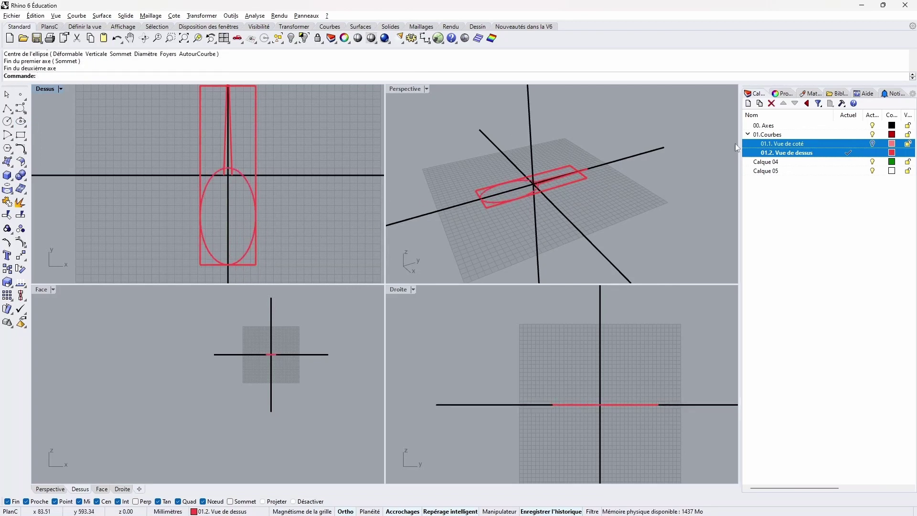
Step: Show the 01.1. Vue de coté layer again and lengthen the original handle line into the ellipse with Scale 1D from its outer end
double_click(404, 88)
scroll(346, 315, "up", 3)
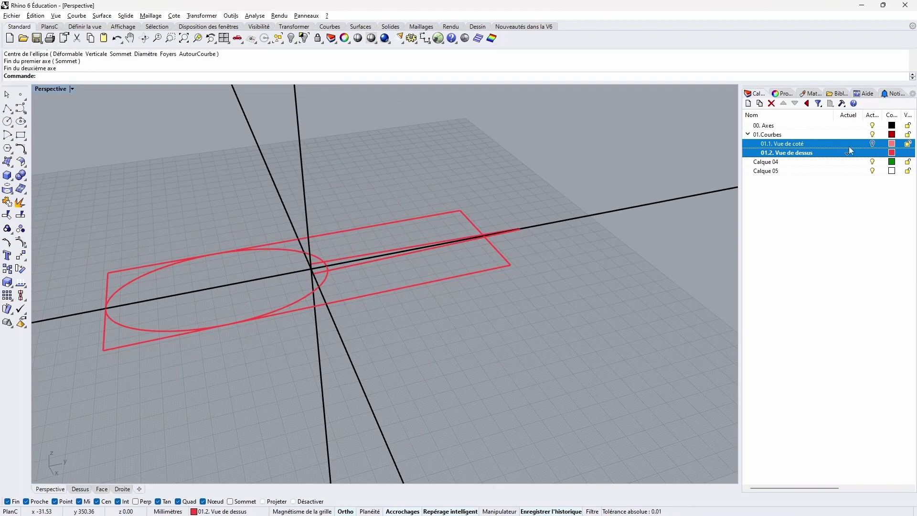
right_click_drag(421, 301, 413, 302)
left_click(337, 267)
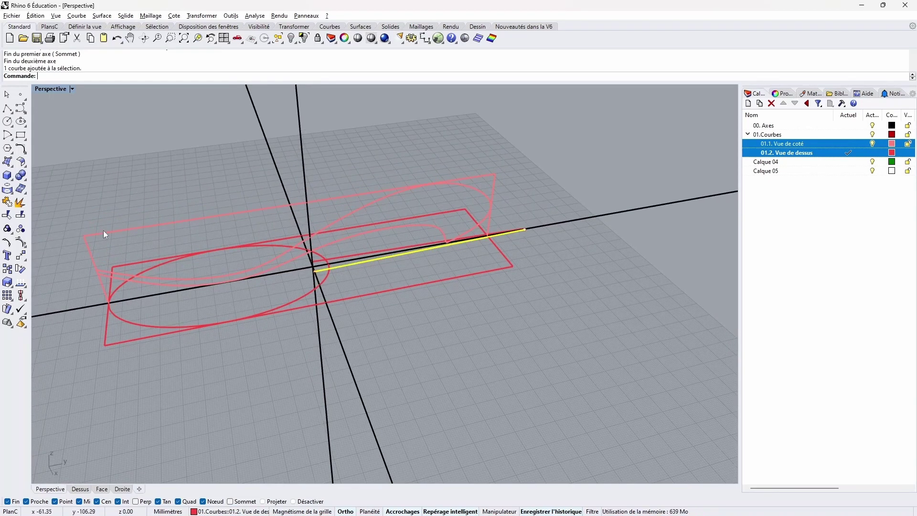
left_click(202, 16)
mouse_move(215, 68)
left_click(368, 90)
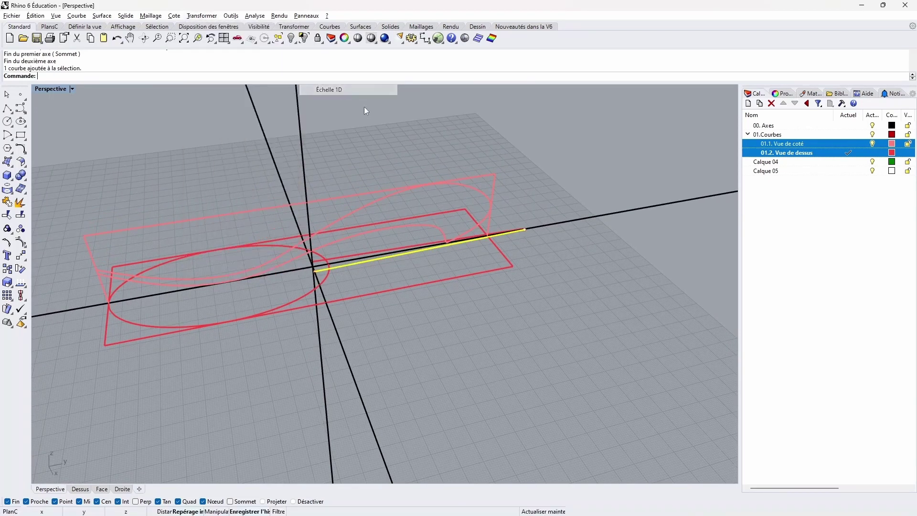
left_click(525, 231)
left_click(310, 276)
Step: Turn on the ellipse's control points and select the five on its middle and handle side
left_click(275, 297)
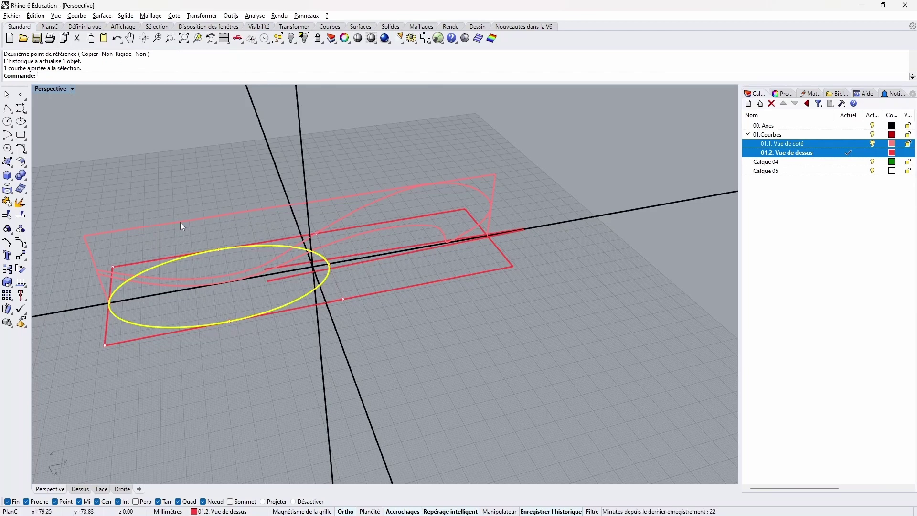
left_click(219, 249)
left_click(317, 233, "shift")
left_click(328, 264, "shift")
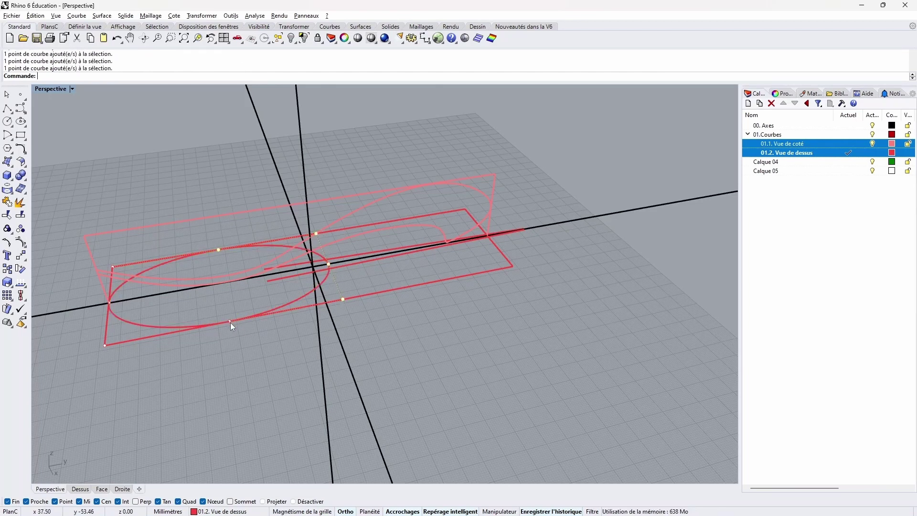
Step: Try to move the selected ellipse points about 21 mm along the Y axis away from the handle, and undo the move
left_click(202, 16)
left_click(200, 24)
left_click(661, 205)
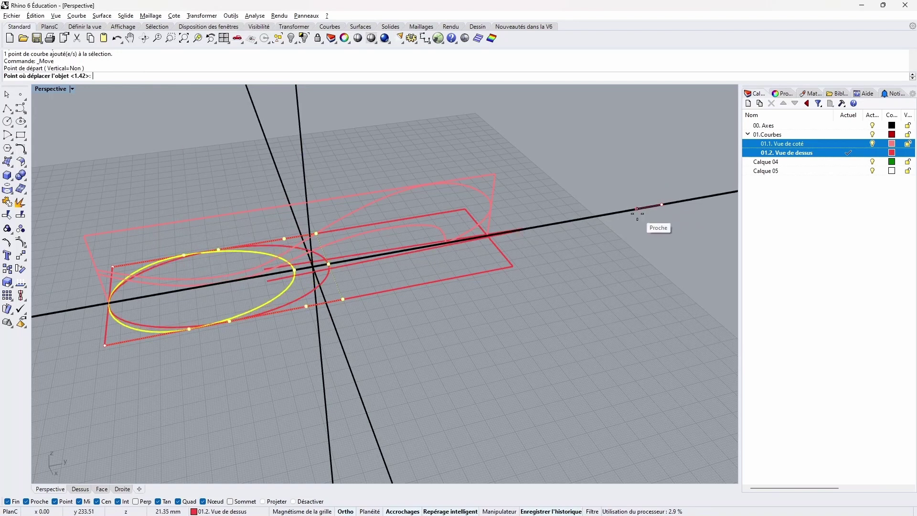
left_click(638, 213)
right_click_drag(470, 372, 503, 351)
key("ctrl+z")
Step: Move the five selected ellipse points about 10 mm along the Y axis away from the handle to shorten the bowl outline
left_click(203, 16)
left_click(210, 28)
left_click(695, 127)
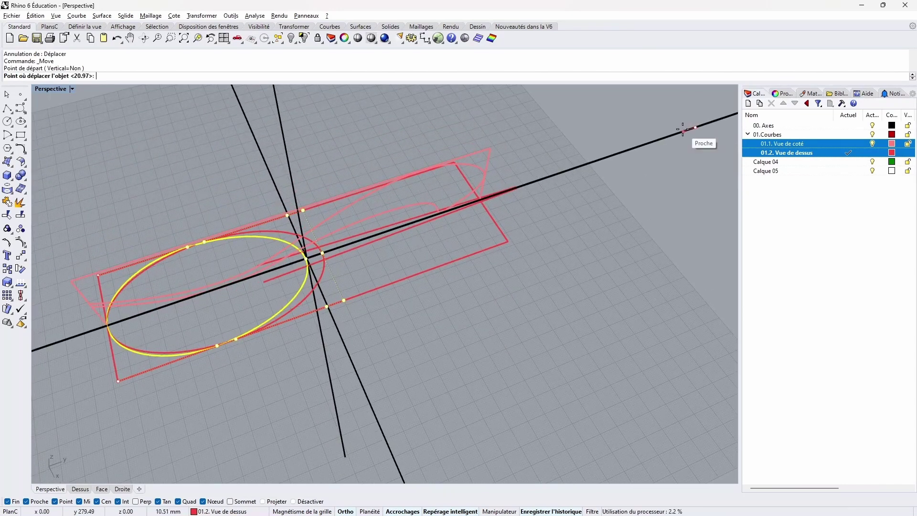
left_click(687, 127)
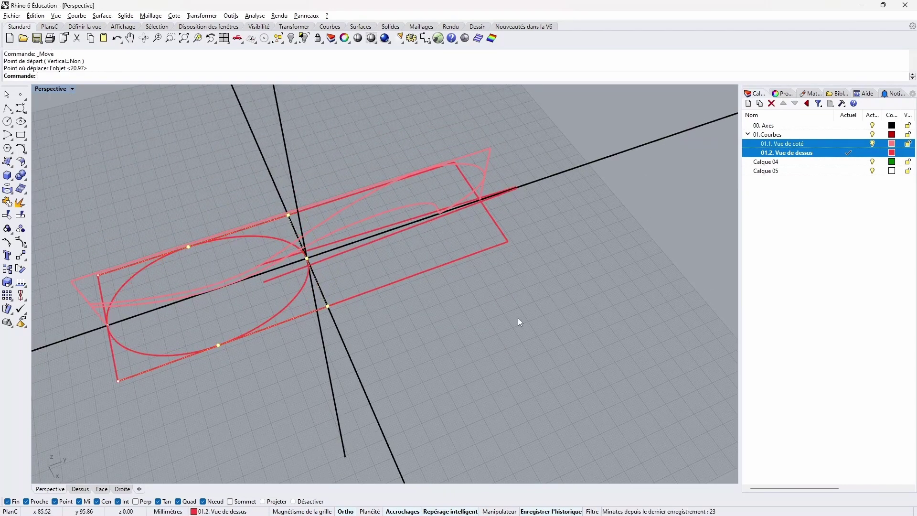
right_click_drag(516, 322, 733, 248)
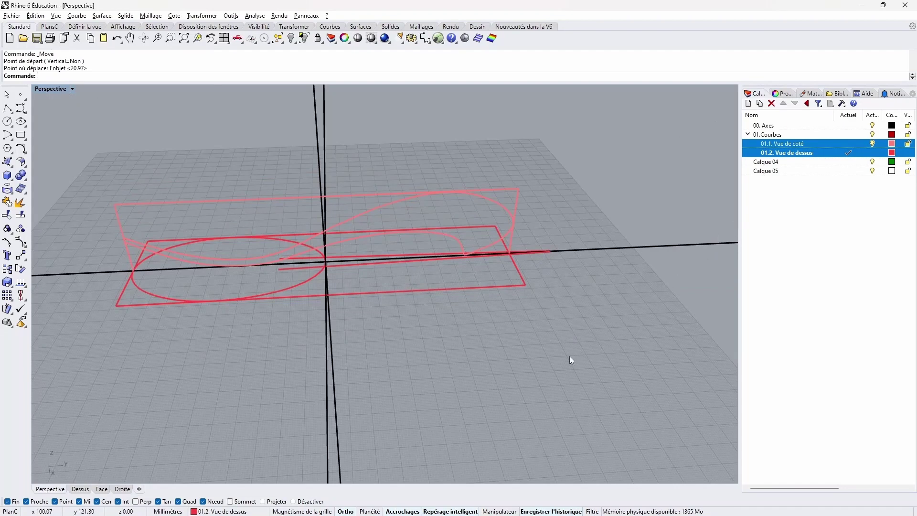
Step: Rename the Calque 04 layer as 02. Surfaces
double_click(764, 163)
left_click(766, 162)
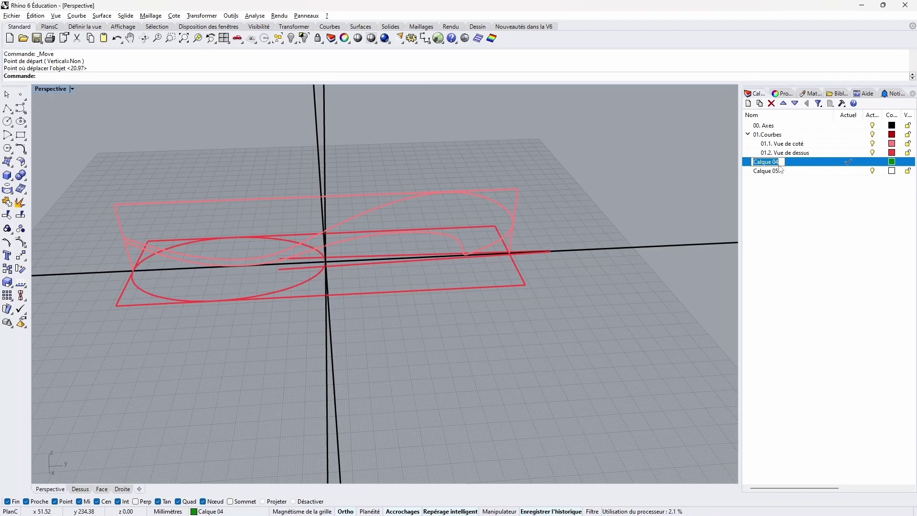
type("2. Surfaces")
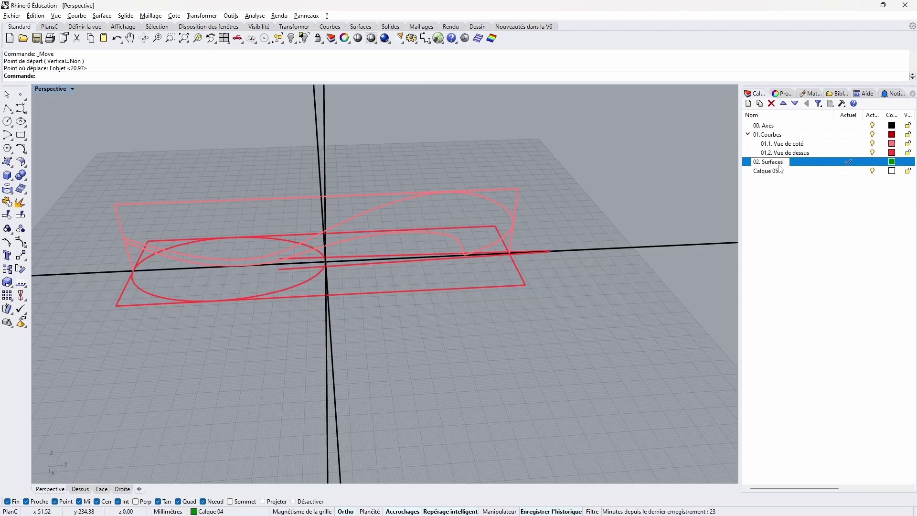
key("Return")
Step: Rename the Calque 05 layer as 02.1. SRF Manche and nest it under 02. Surfaces
double_click(766, 172)
left_click(766, 172)
type("02.1. SRF Manche")
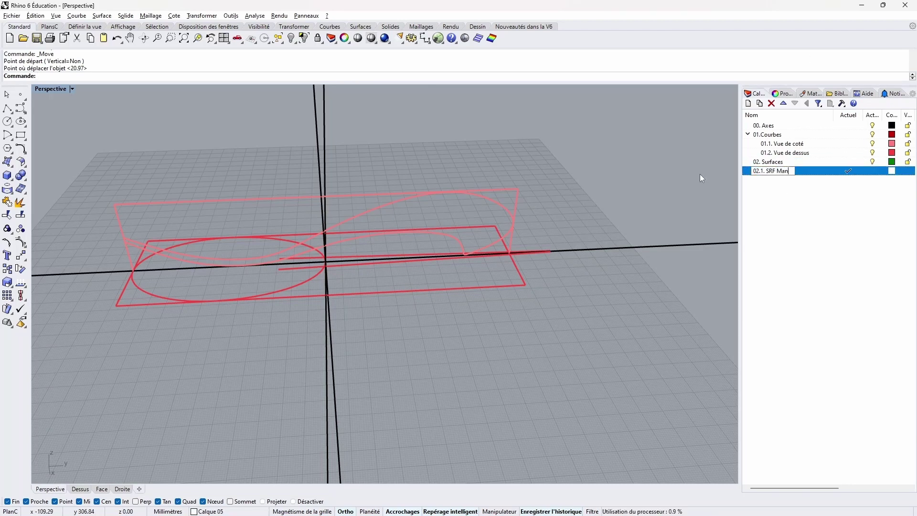
key("Return")
left_click_drag(811, 171, 804, 162)
Step: Set the 02.1. SRF Manche layer's colour to blue-violet
left_click(892, 171)
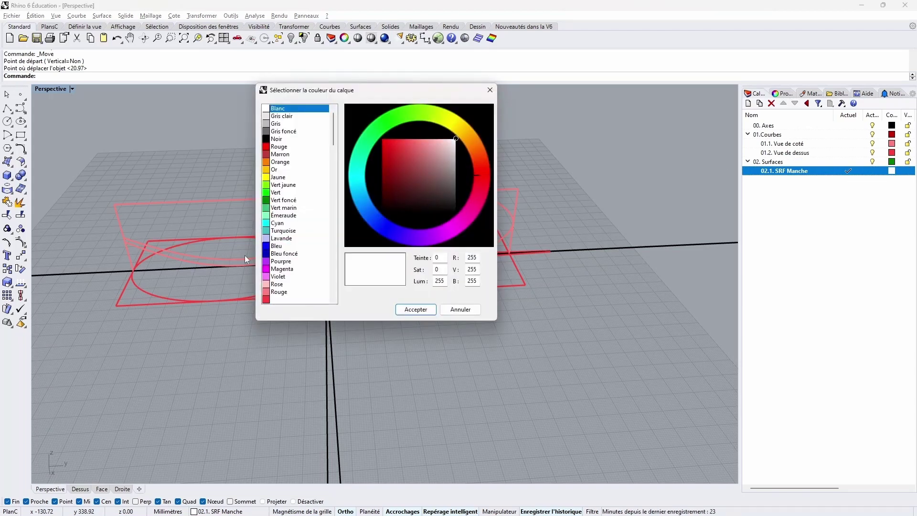
scroll(286, 215, "down", 10)
left_click(269, 227)
left_click(415, 309)
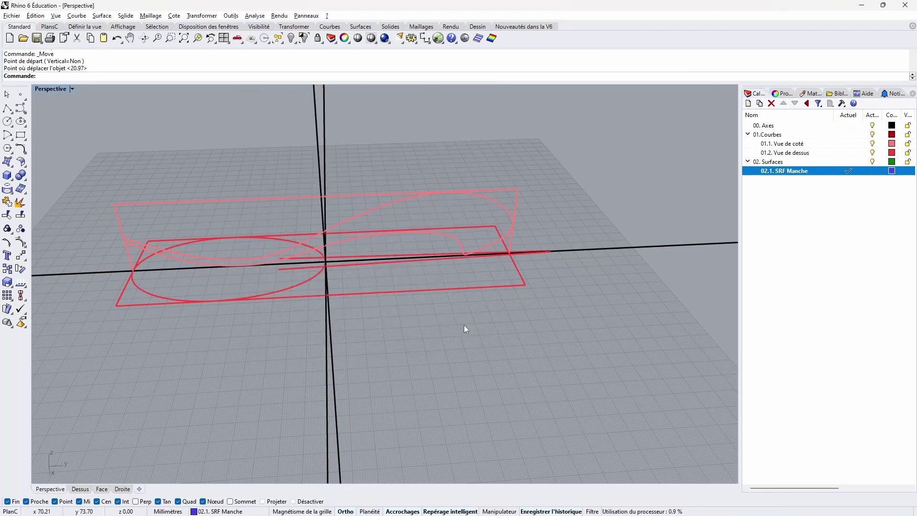
Step: Extrude the two top-view handle lines vertically, as open surfaces, up to the top edge of the side-view rectangle
right_click_drag(469, 374, 492, 396)
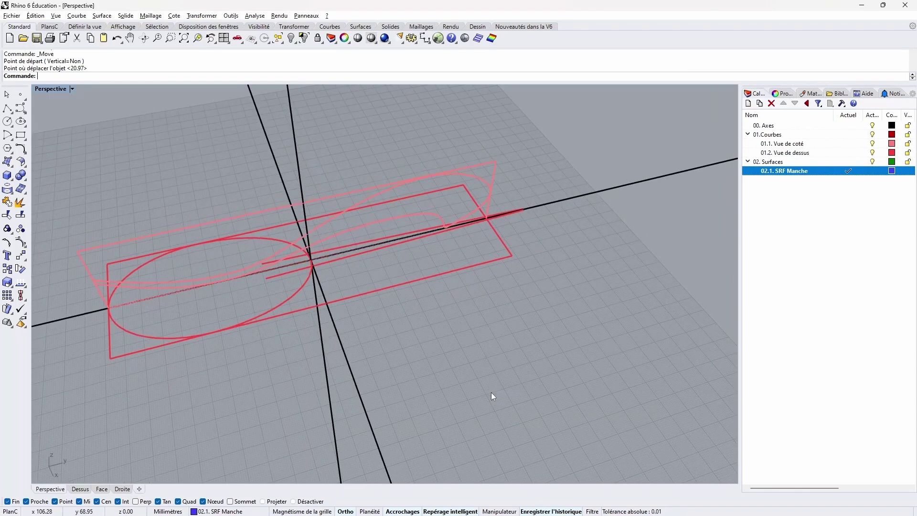
left_click(314, 253)
left_click(330, 261)
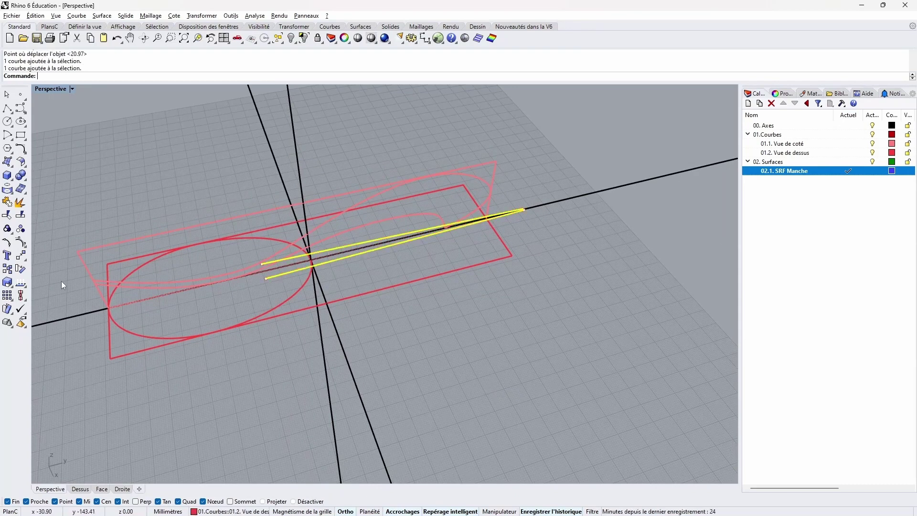
left_click(11, 165)
left_click(22, 195)
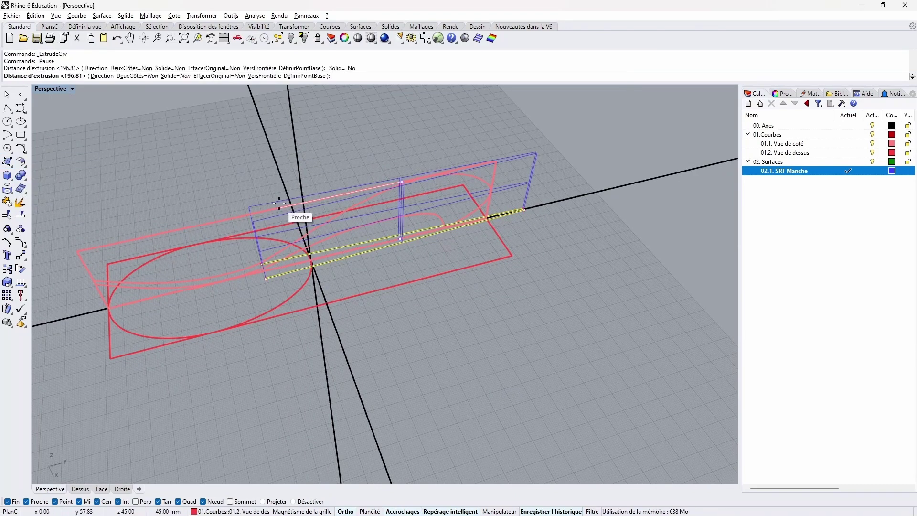
right_click_drag(283, 206, 281, 127)
left_click(327, 225)
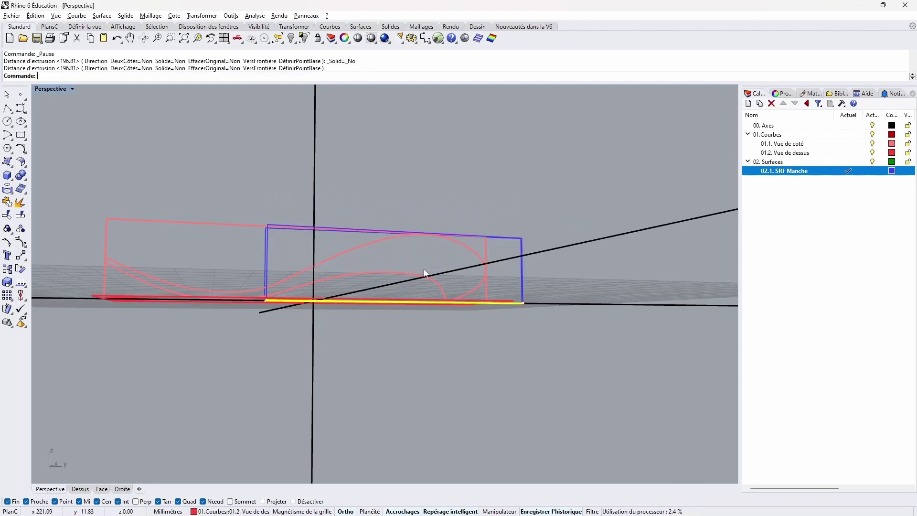
Step: Trim both extruded handle surfaces in the Droite view with the side-view spoon profile, keeping only the parts inside it
right_click_drag(424, 271, 429, 228)
double_click(46, 88)
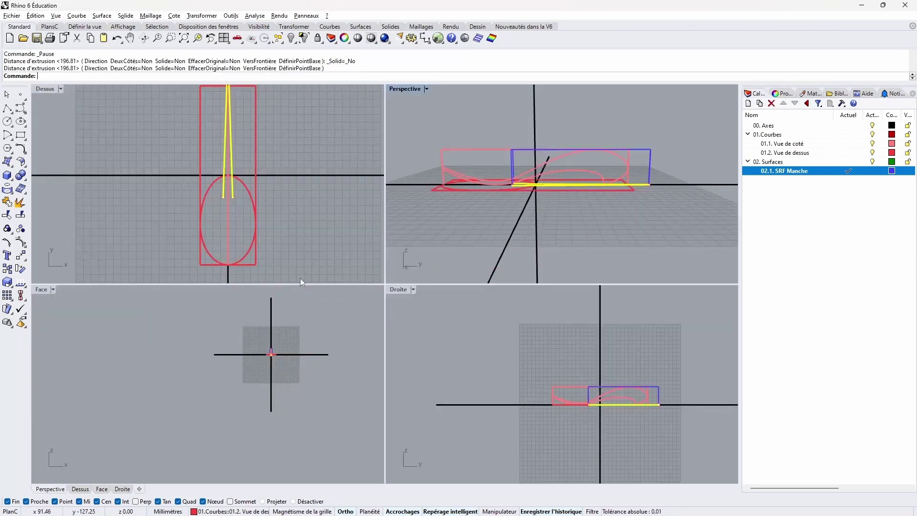
double_click(409, 290)
scroll(501, 330, "up", 10)
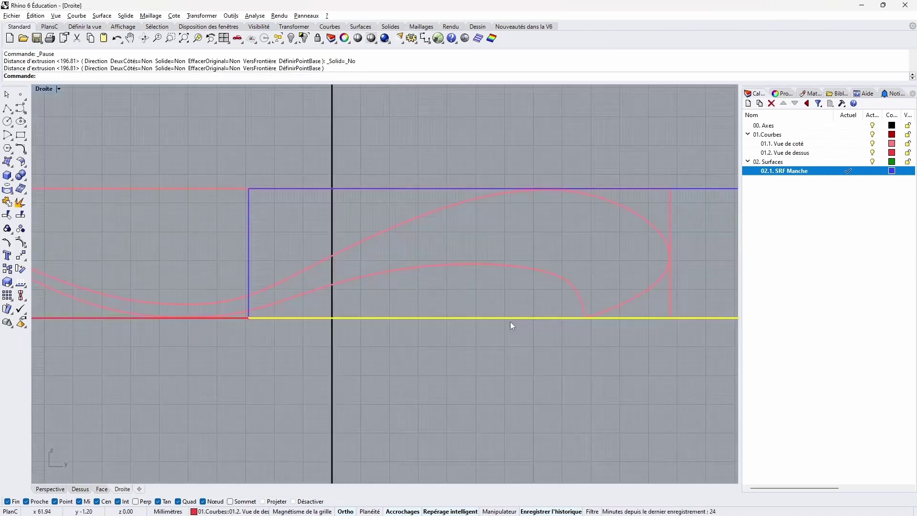
key("Escape")
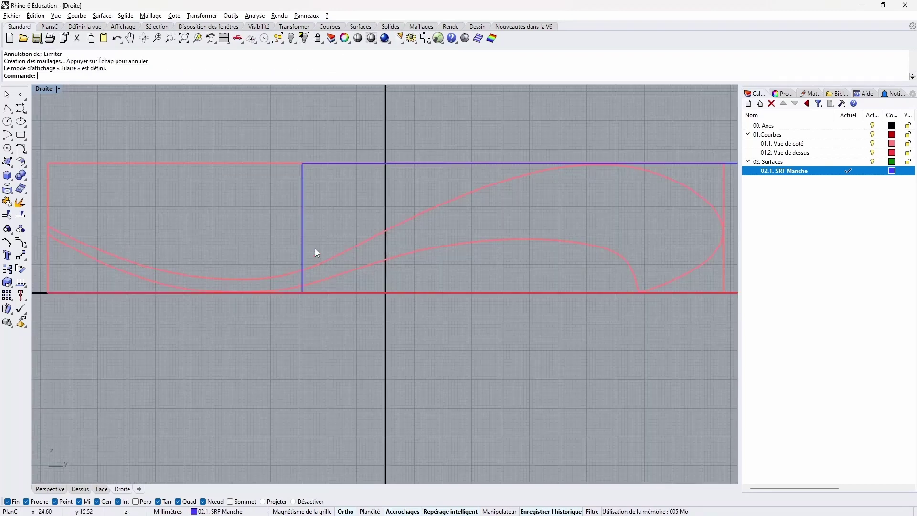
scroll(379, 249, "down", 4)
left_click(390, 256)
left_click(7, 215)
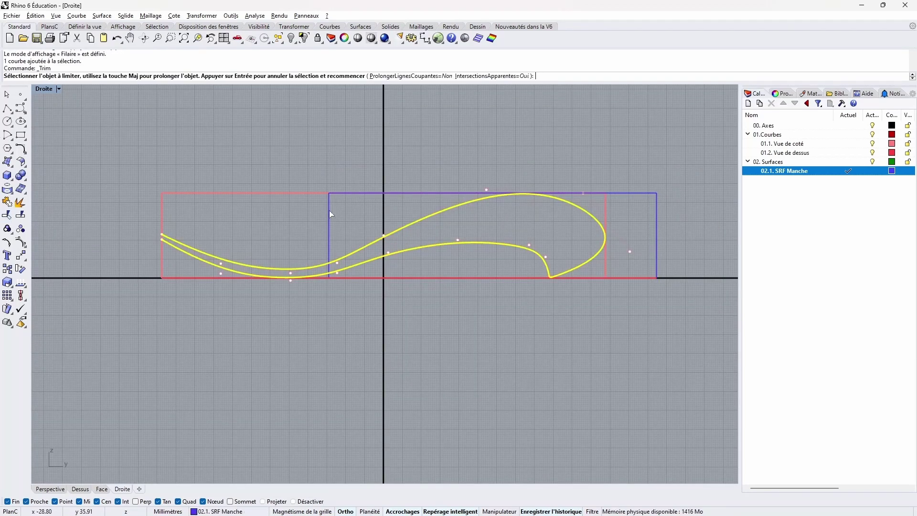
left_click(330, 211)
left_click(361, 236)
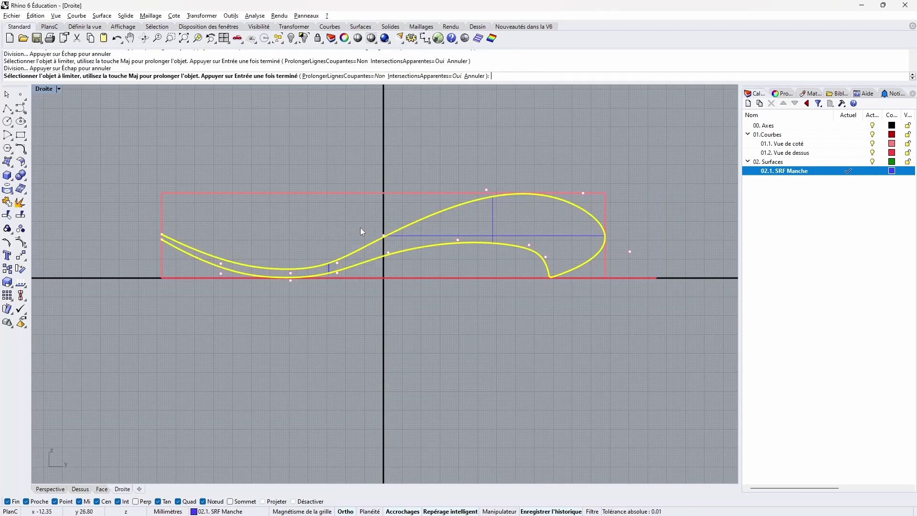
key("Return")
Step: Inspect the trimmed handle sides in the Perspective view with Rendu display, and return the view to Filaire
left_click(482, 297)
key("ctrl+m")
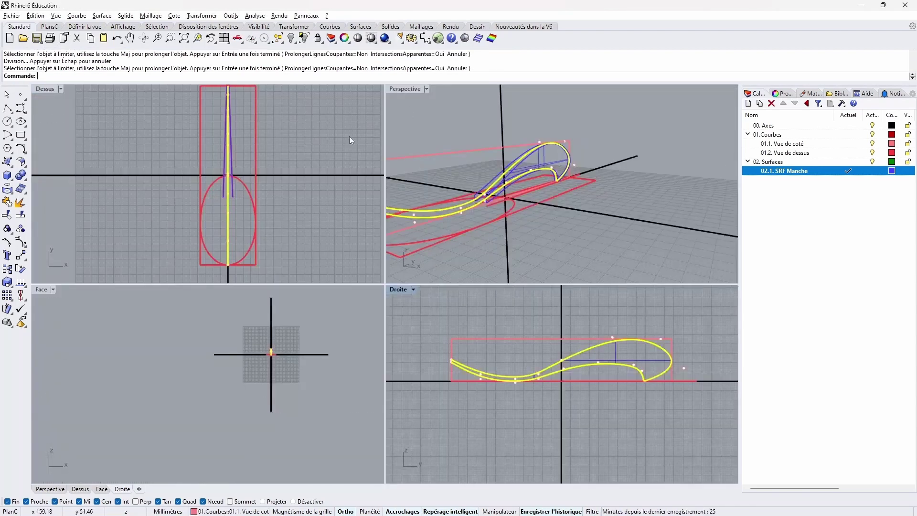
left_click(414, 88)
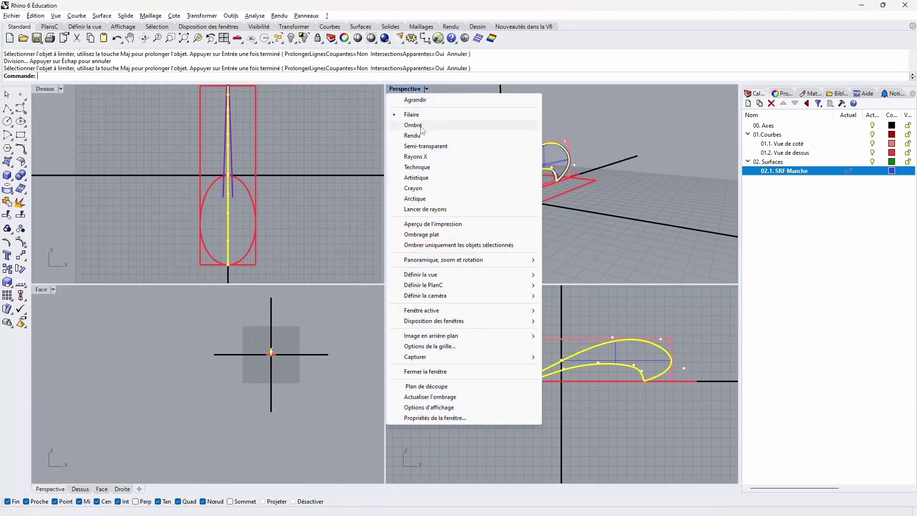
left_click(413, 136)
left_click(565, 212)
right_click_drag(566, 212, 553, 241)
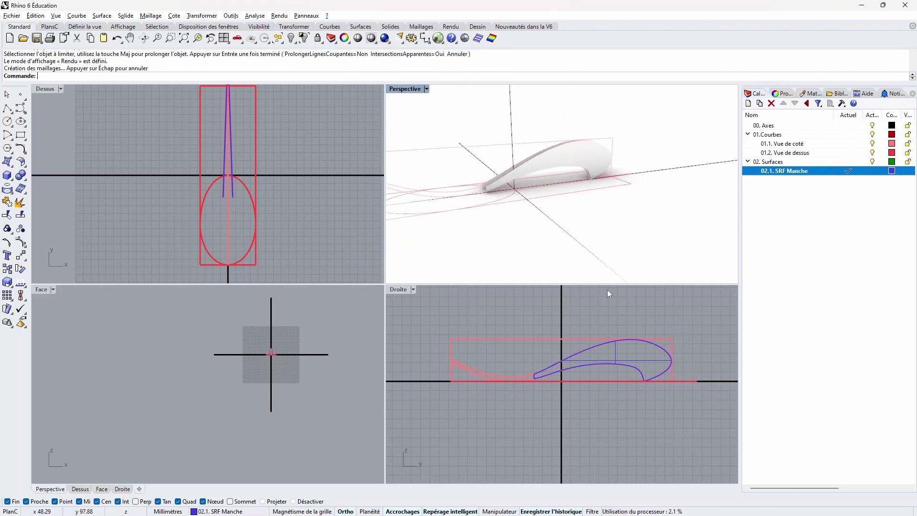
right_click_drag(512, 174, 475, 215)
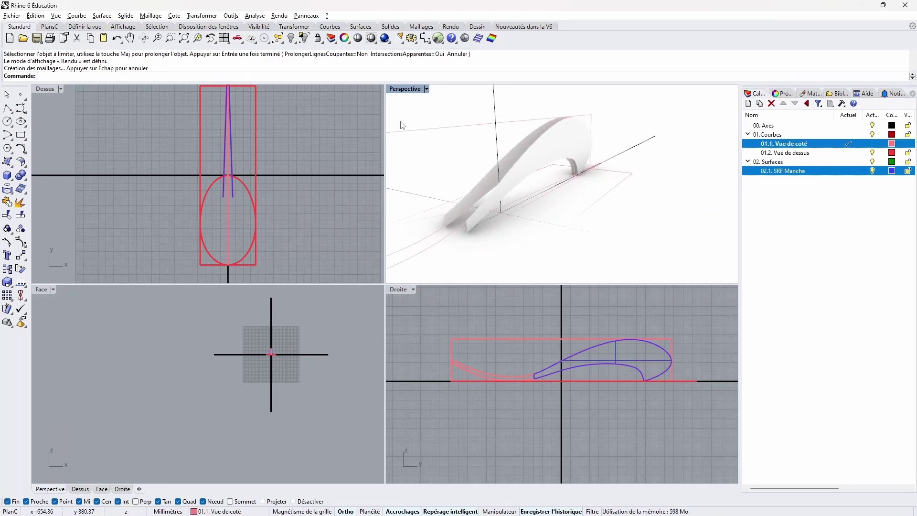
left_click(405, 89)
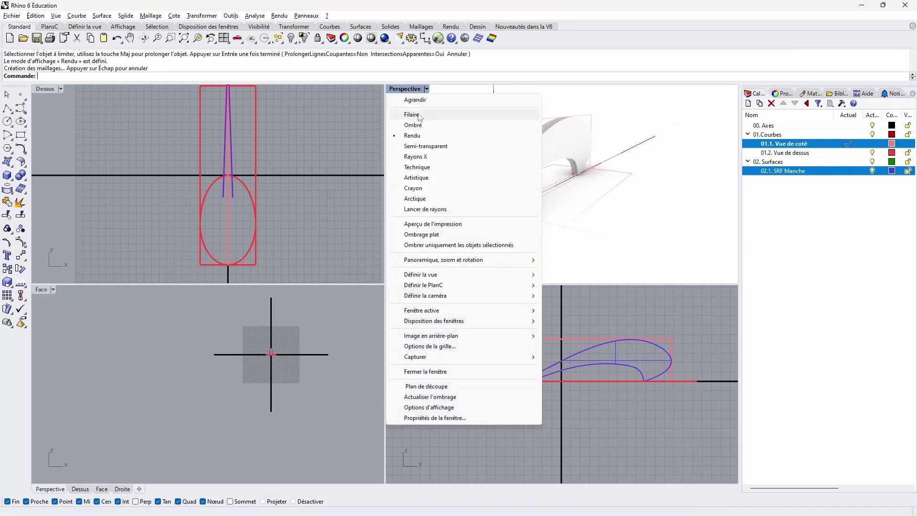
left_click(404, 116)
Step: Create a blend curve with Courbure continuity at both ends, joining the upper ends of the handle surfaces' short edges on the bowl side
scroll(446, 227, "up", 3)
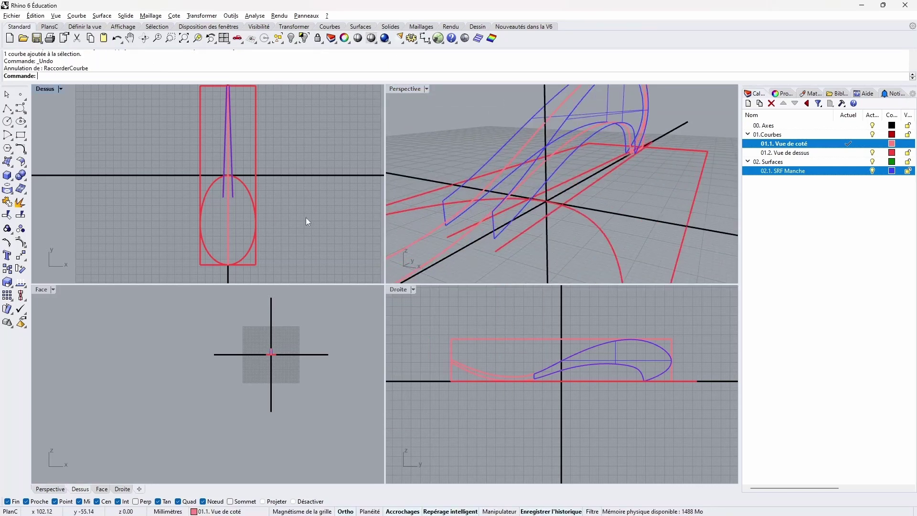
left_click(21, 147)
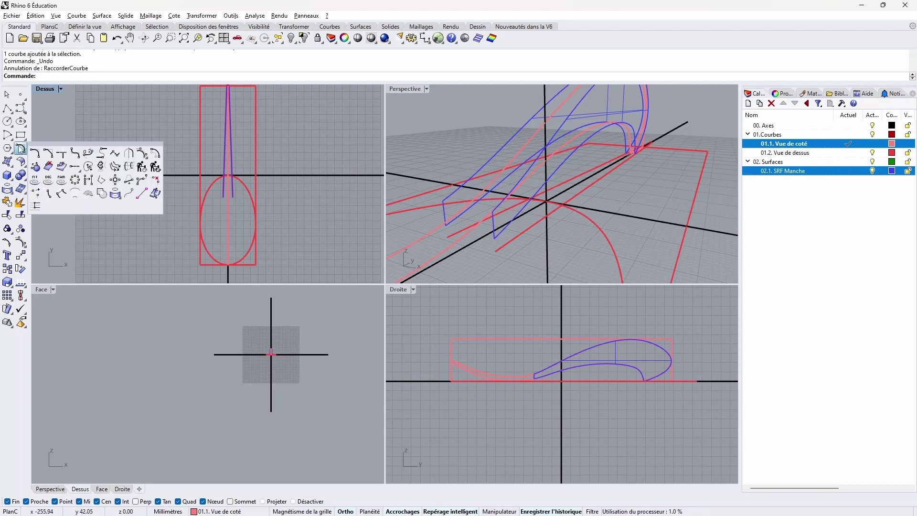
left_click(87, 154)
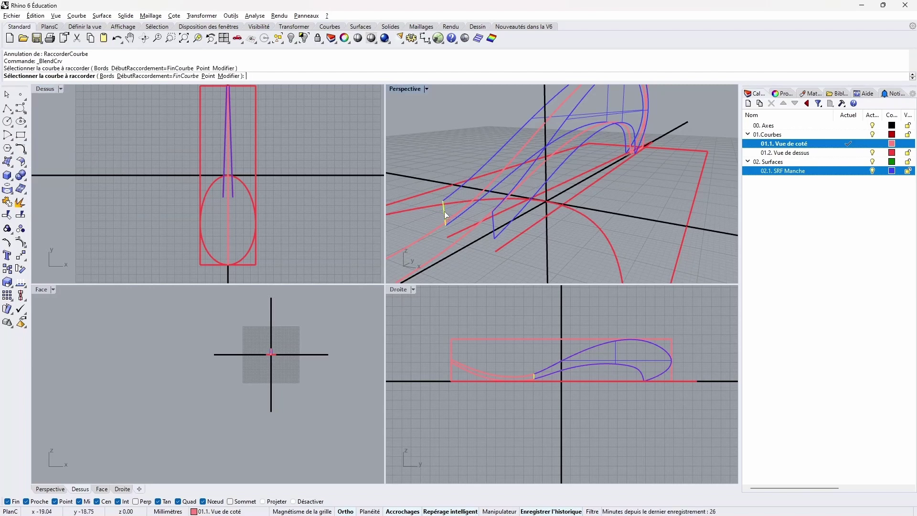
left_click(494, 218)
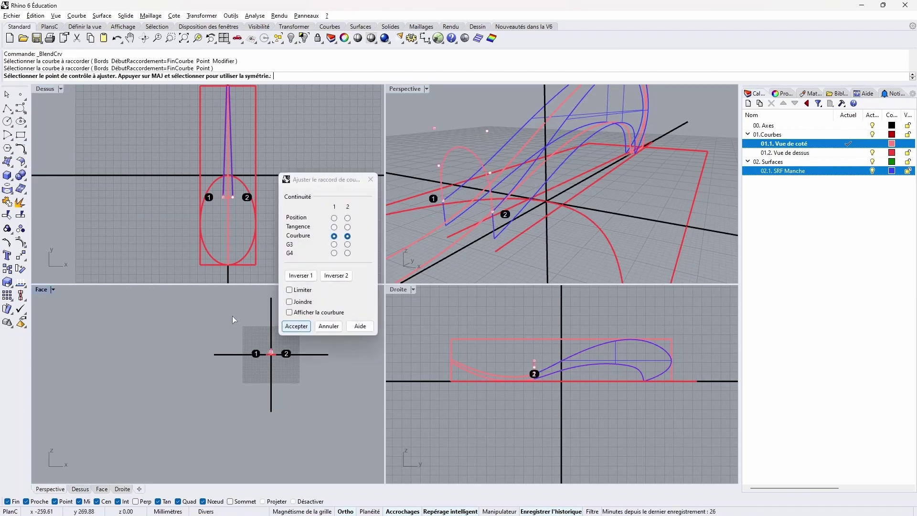
left_click(297, 326)
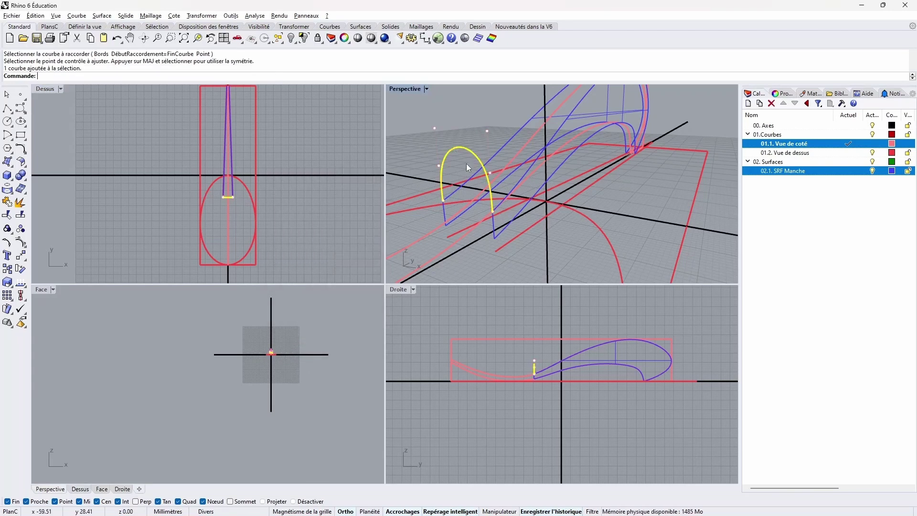
Step: Draw vertical guide lines in the Face view from the blend curve's ends up to its upper control points
right_click(197, 38)
right_click_drag(353, 370, 250, 387)
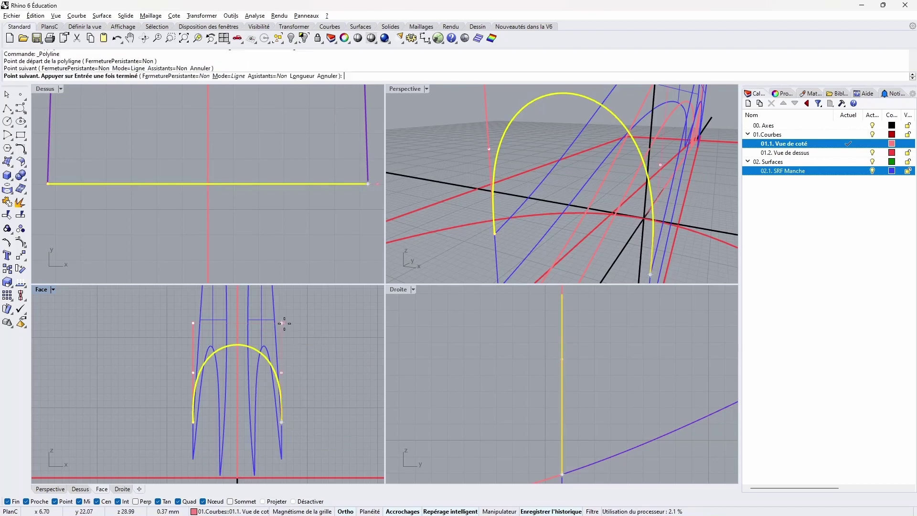
key("Escape")
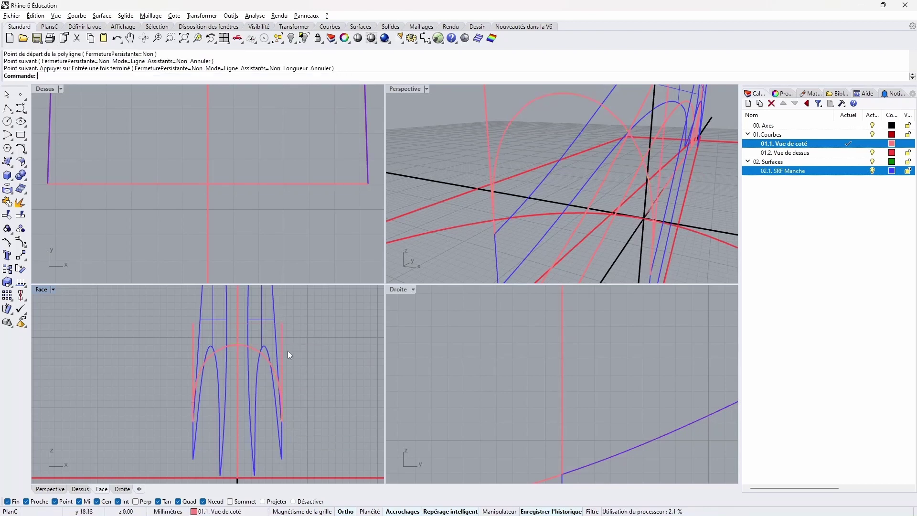
Step: Flatten the blend curve vertically with Scale 1D from its lower end, using its upper control point as the first reference
left_click(197, 351)
left_click(197, 367)
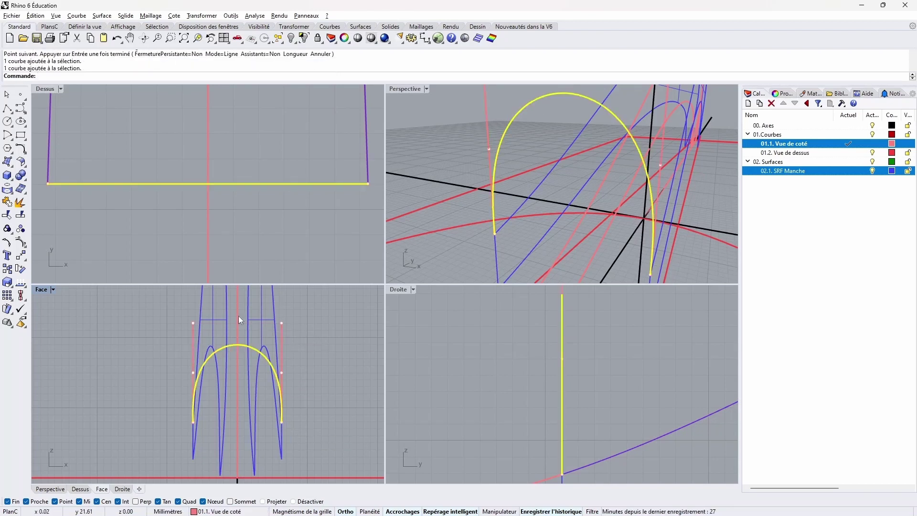
left_click(201, 15)
mouse_move(218, 69)
left_click(330, 89)
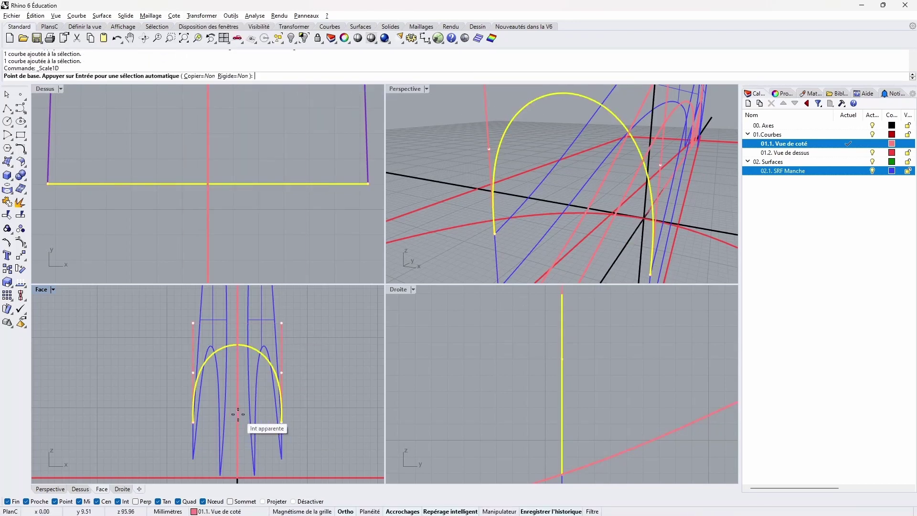
left_click(193, 417)
left_click(193, 324)
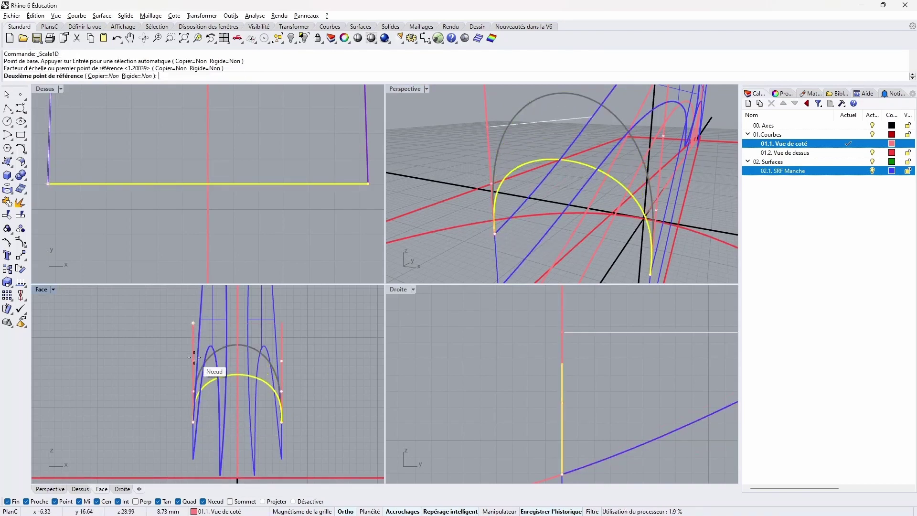
left_click(190, 376)
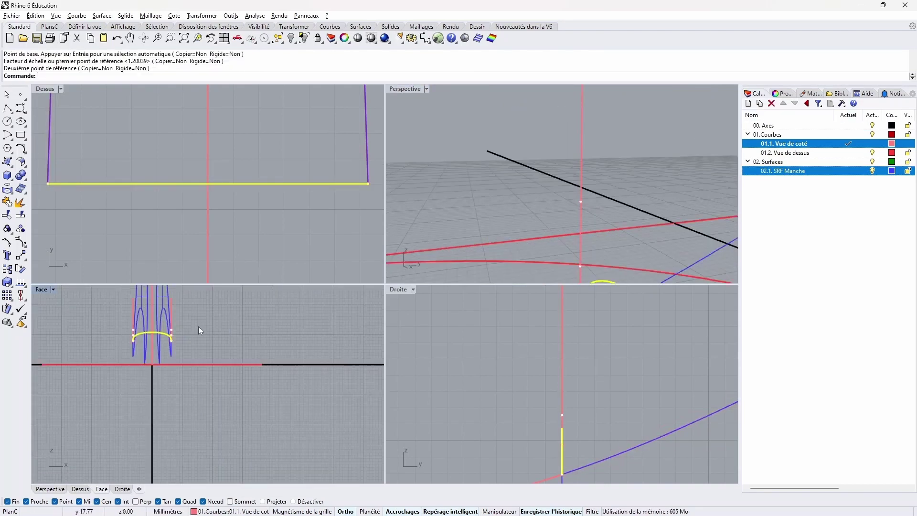
Step: Delete the two vertical guide lines at the blend curve's ends and make 02.1. SRF Manche the current layer
double_click(406, 89)
scroll(366, 276, "down", 5)
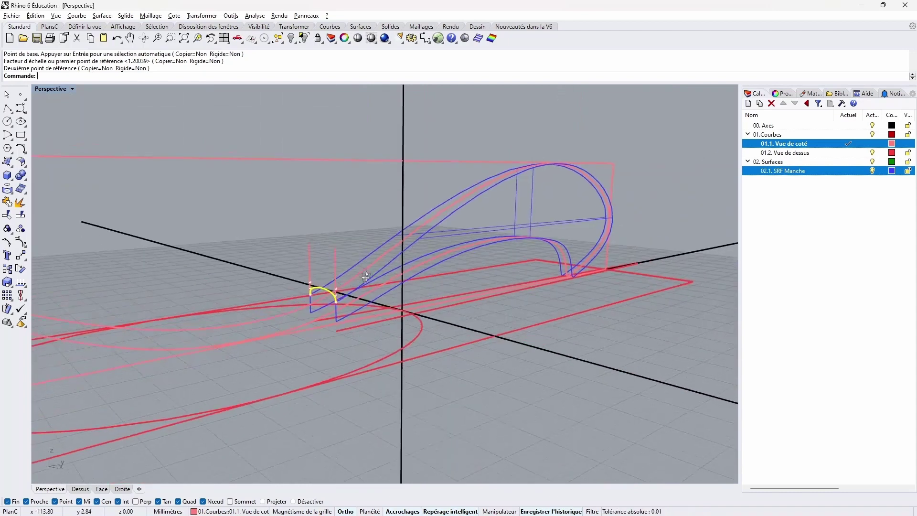
right_click_drag(366, 276, 367, 282)
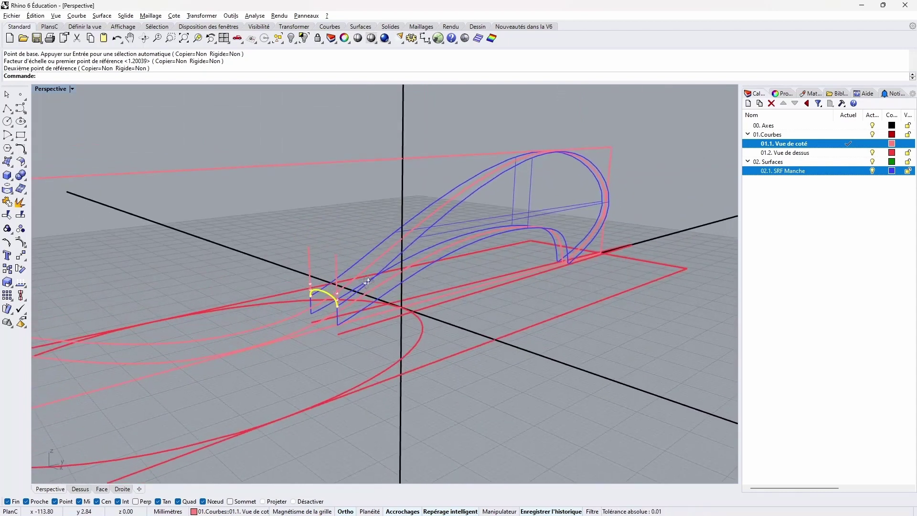
left_click(332, 237)
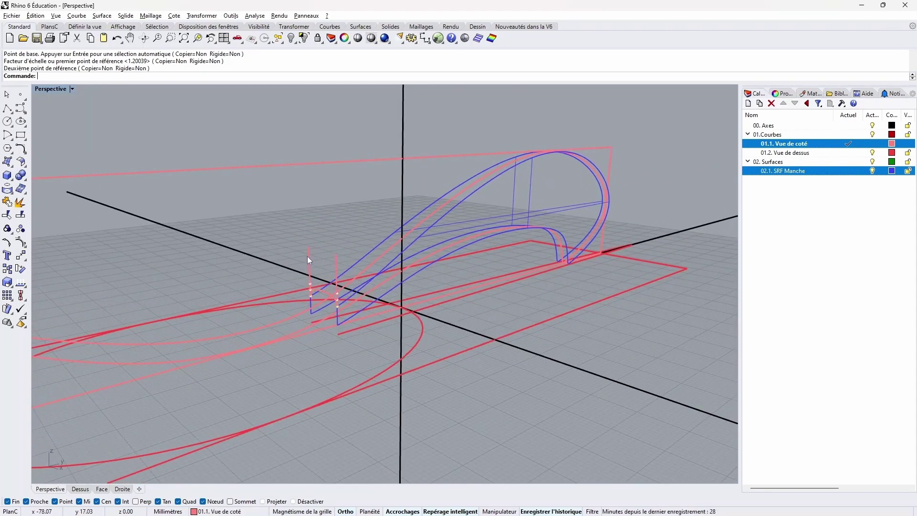
left_click(309, 256)
left_click(336, 262)
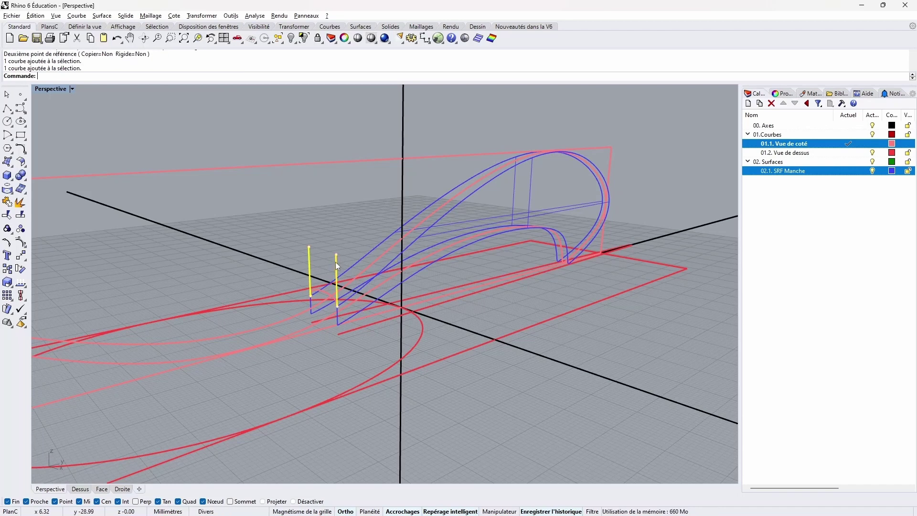
key("Delete")
left_click(848, 171)
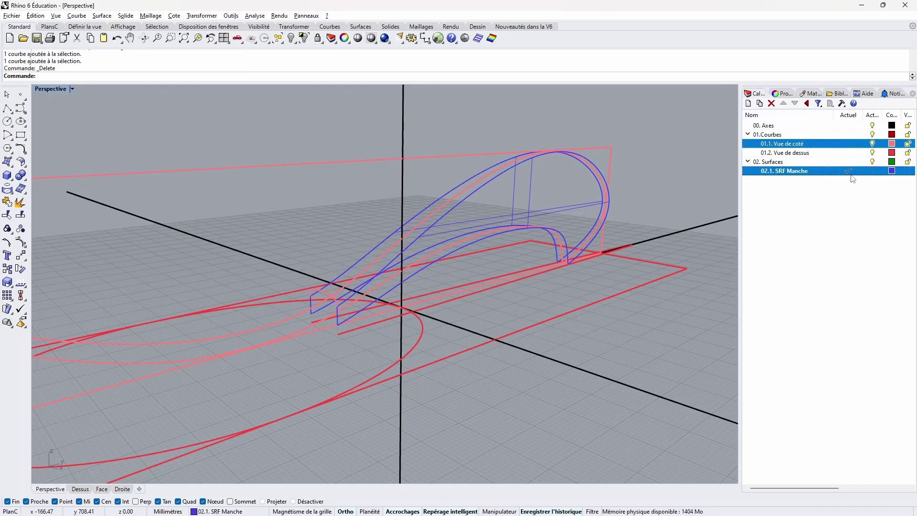
Step: Create a two-rail sweep along the long edges of the two handle sides, using the blend curve at the bowl end as cross section
left_click(9, 192)
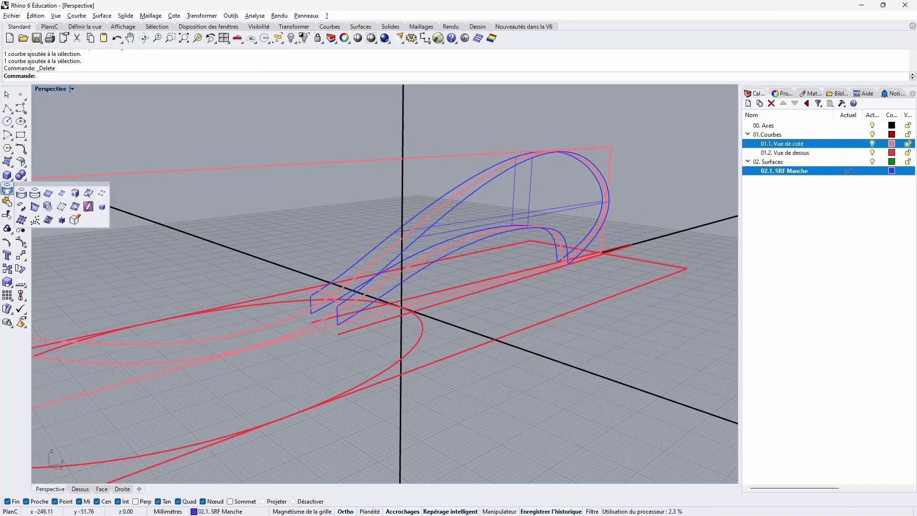
left_click(10, 165)
left_click(34, 209)
left_click(356, 263)
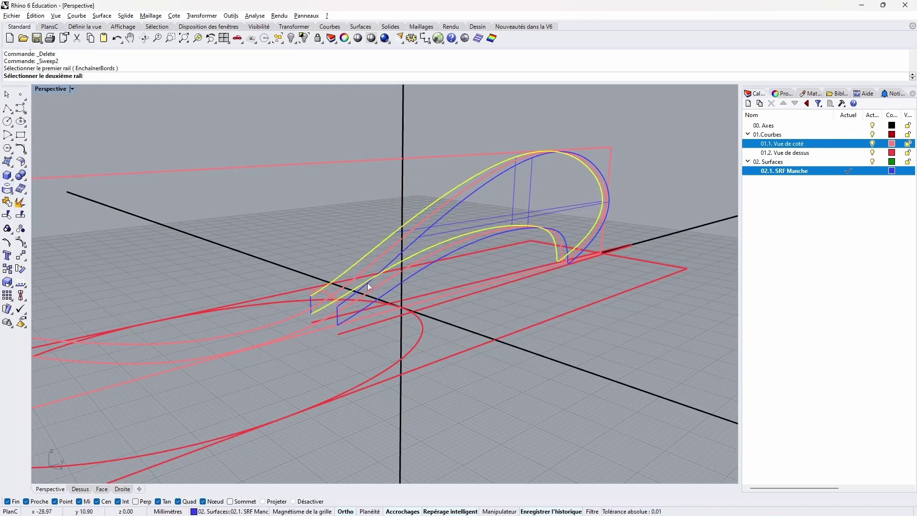
left_click(344, 300)
left_click(311, 301)
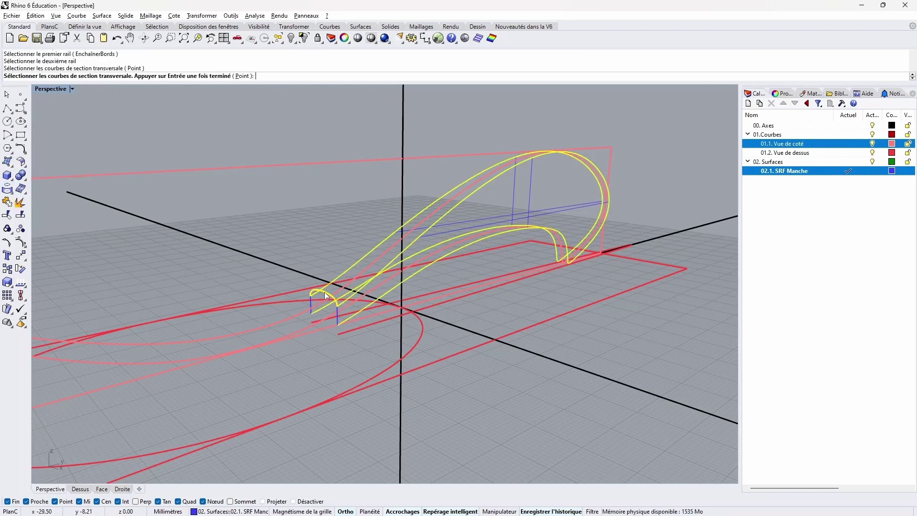
key("Return")
key("Return")
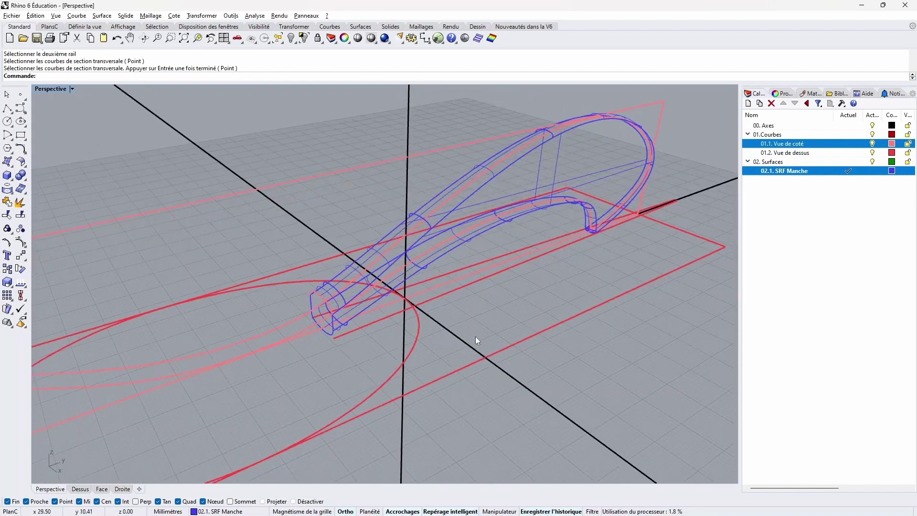
scroll(475, 336, "down", 5)
scroll(511, 320, "up", 4)
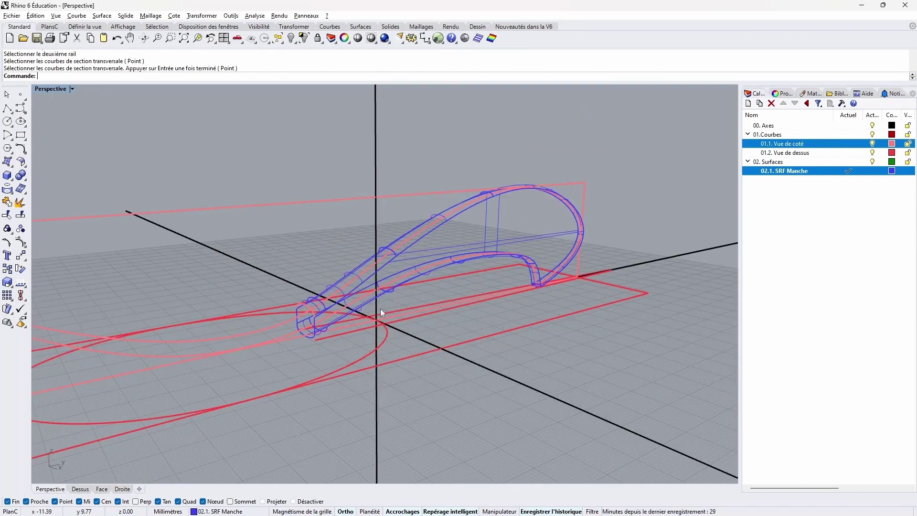
scroll(213, 335, "down", 3)
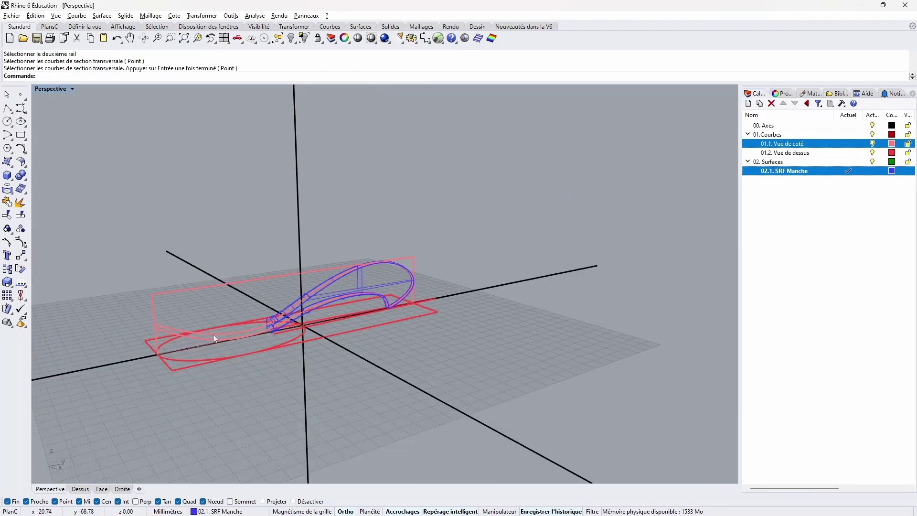
Step: Add a layer named 01.3. CRV 3D Spatule under 01.Courbes, make it current and give it a dark red colour
left_click(807, 166)
key("ctrl+n")
type("01.3. CRV")
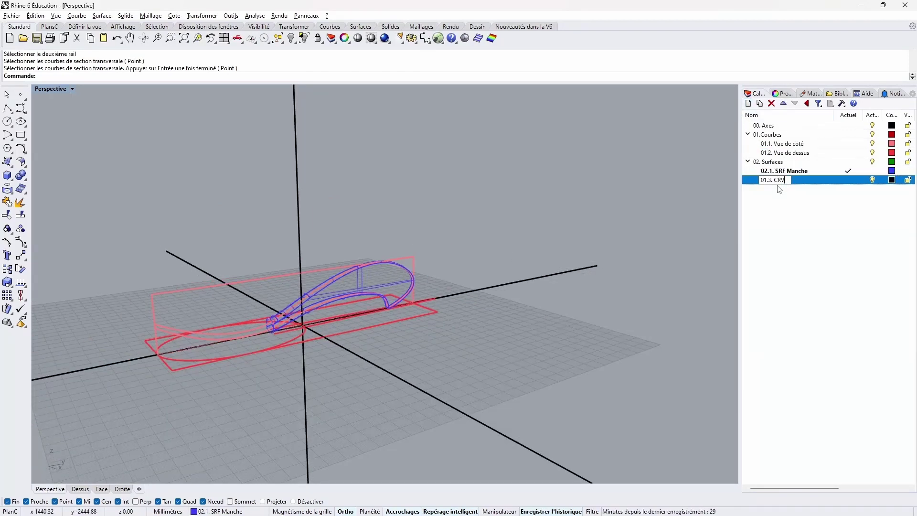
type(" 3D Spatule")
key("Return")
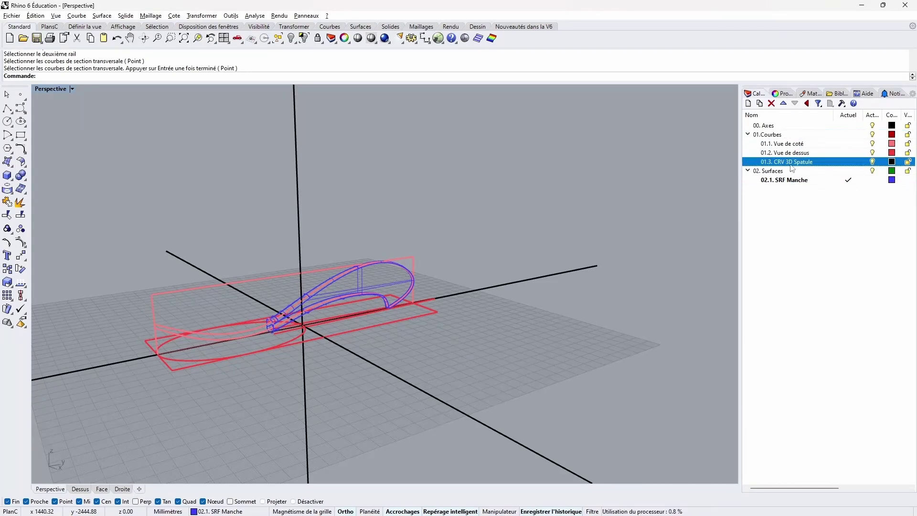
left_click(848, 161)
left_click(891, 162)
left_click(281, 146)
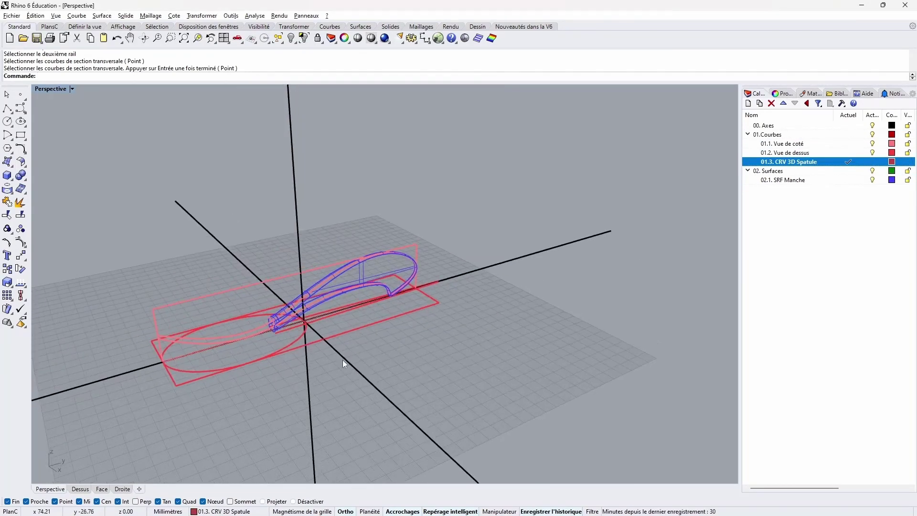
Step: Create 3D bowl outlines with the curve-from-two-views command, combining the top-view ellipse with each of the two side-view profile curves
left_click(415, 309)
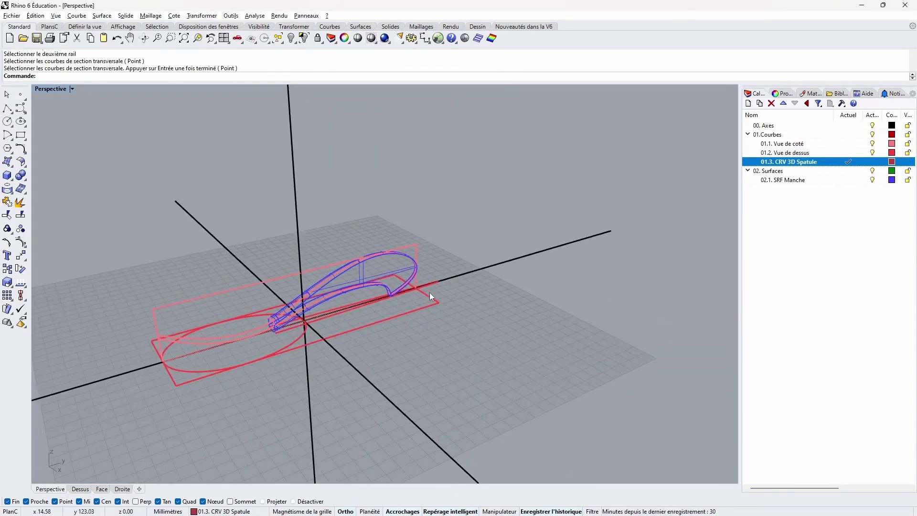
right_click_drag(428, 293, 204, 352)
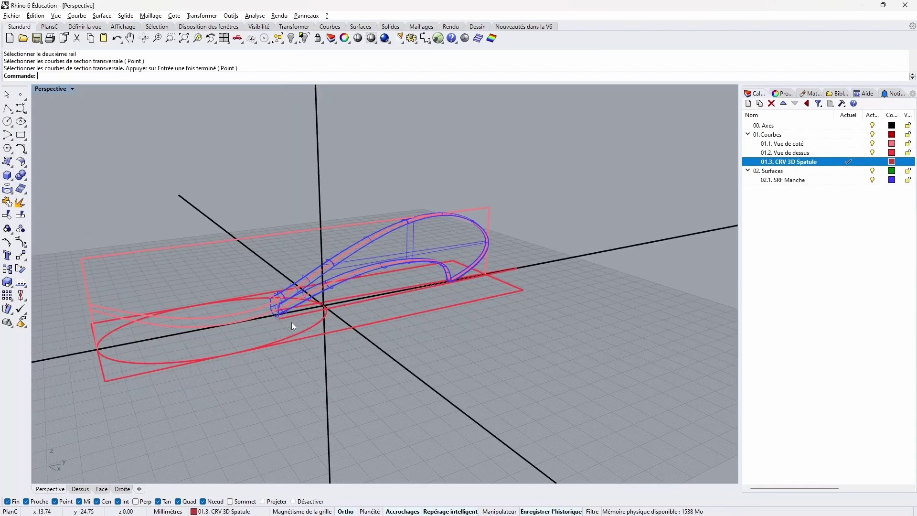
left_click(130, 362)
right_click_drag(250, 405, 207, 312)
left_click(182, 297)
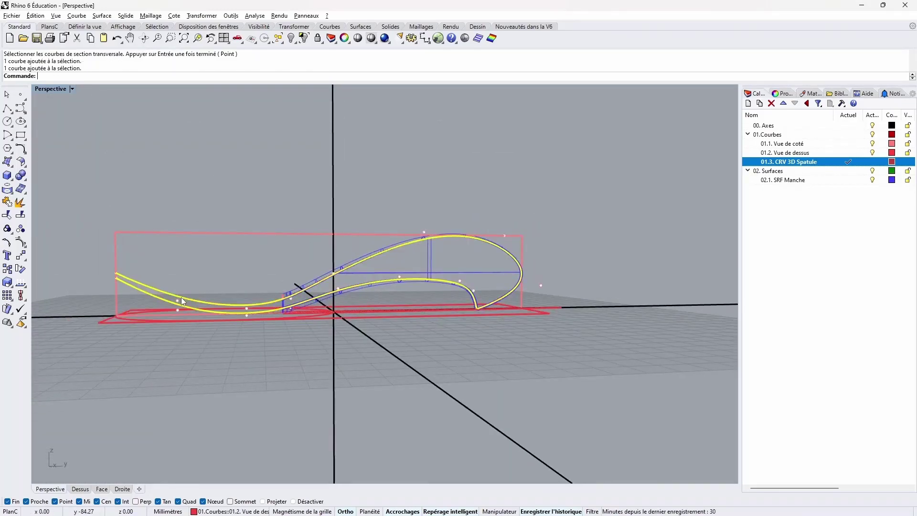
right_click_drag(225, 355, 232, 435)
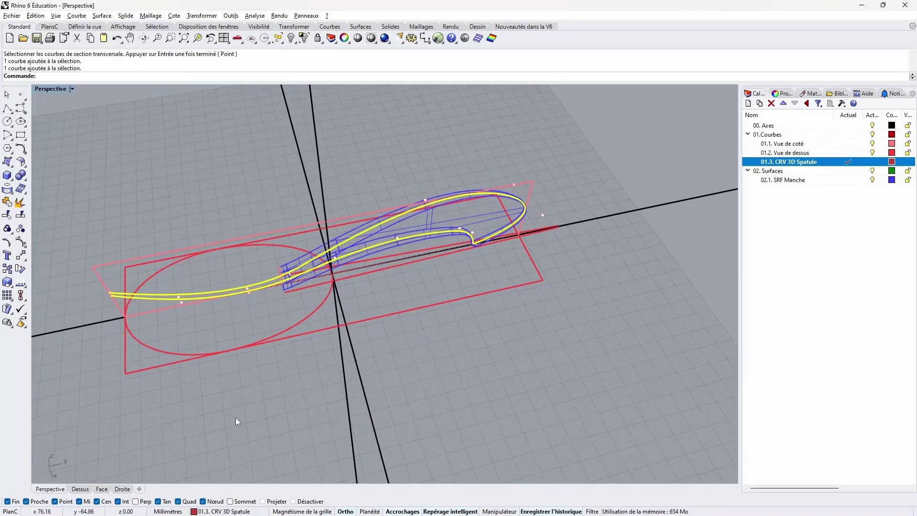
key("Escape")
left_click(22, 149)
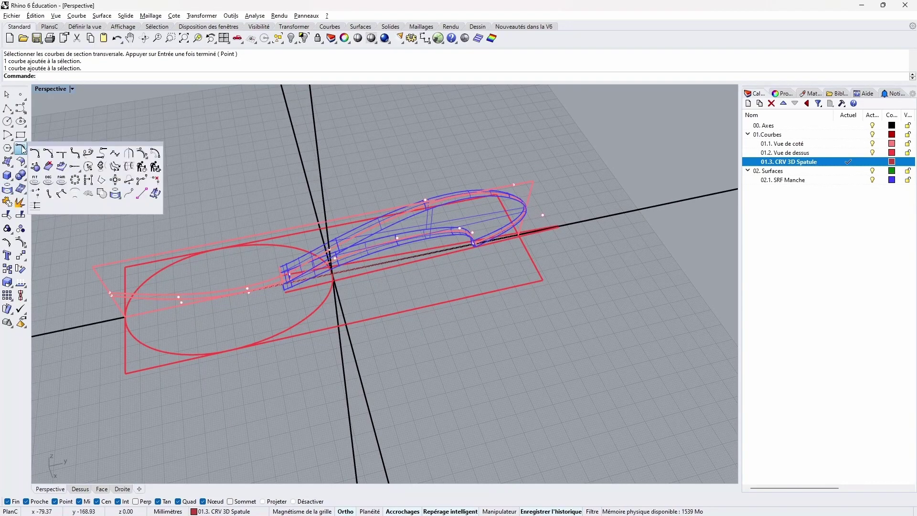
left_click(102, 167)
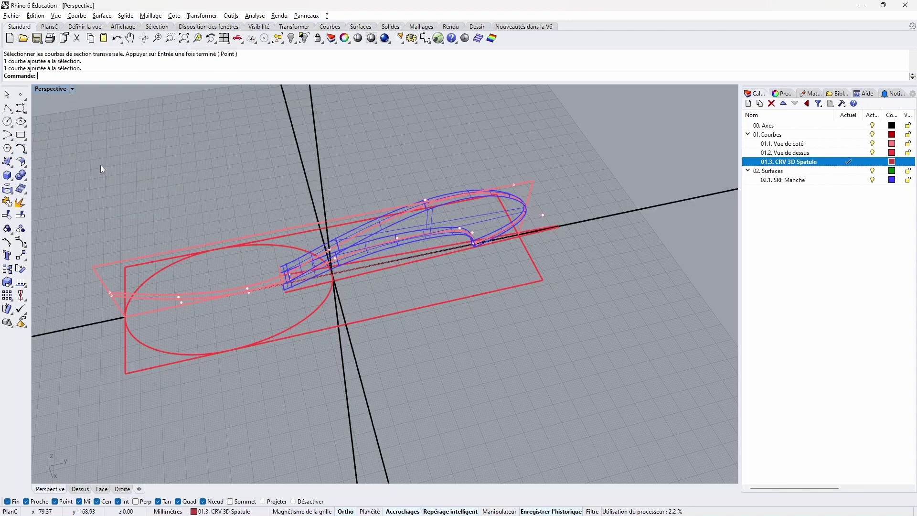
left_click(141, 343)
left_click(159, 293)
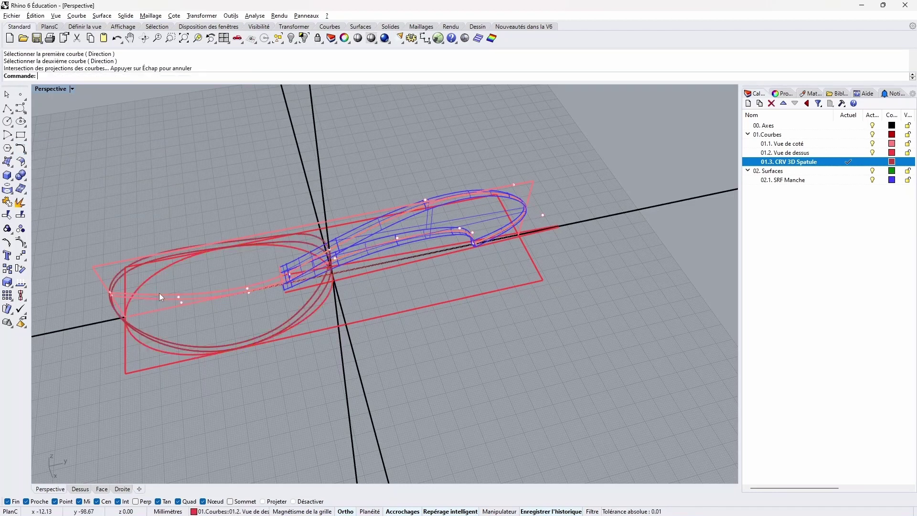
right_click_drag(224, 326, 146, 271)
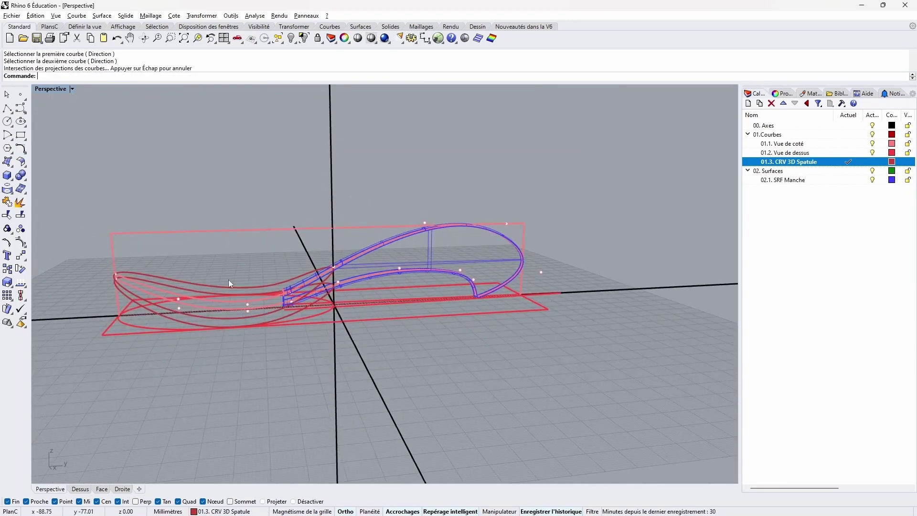
Step: Hide the 01.1. Vue de coté, 01.2. Vue de dessus and 02. Surfaces layers
left_click(871, 152)
left_click(872, 144)
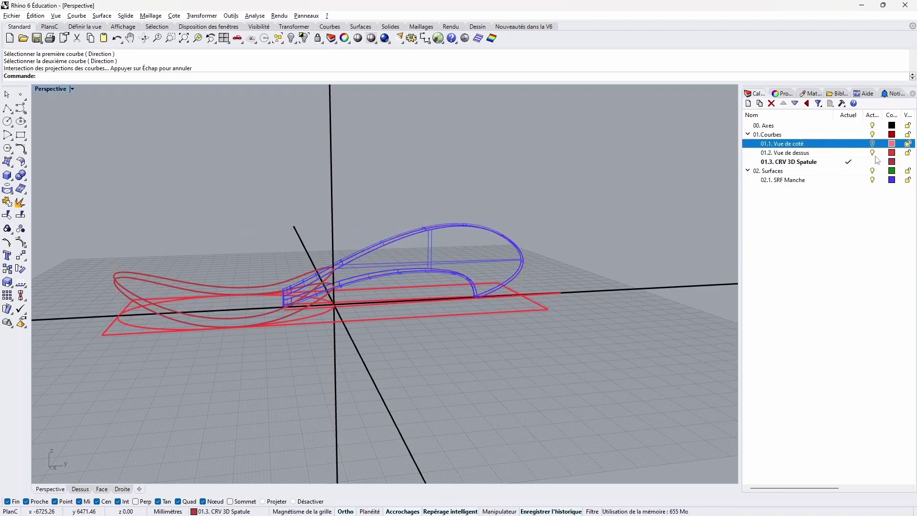
left_click(872, 170)
right_click_drag(487, 251, 415, 260)
Step: Hide the lower of the two 3D bowl outlines
left_click(304, 330)
mouse_move(353, 353)
right_mouse_down()
mouse_move(401, 325)
mouse_move(518, 391)
mouse_move(394, 318)
mouse_move(242, 365)
mouse_move(297, 418)
mouse_move(424, 339)
mouse_move(620, 371)
mouse_move(532, 383)
mouse_move(380, 360)
mouse_move(350, 366)
right_mouse_up()
right_click_drag(389, 334, 557, 338, "shift")
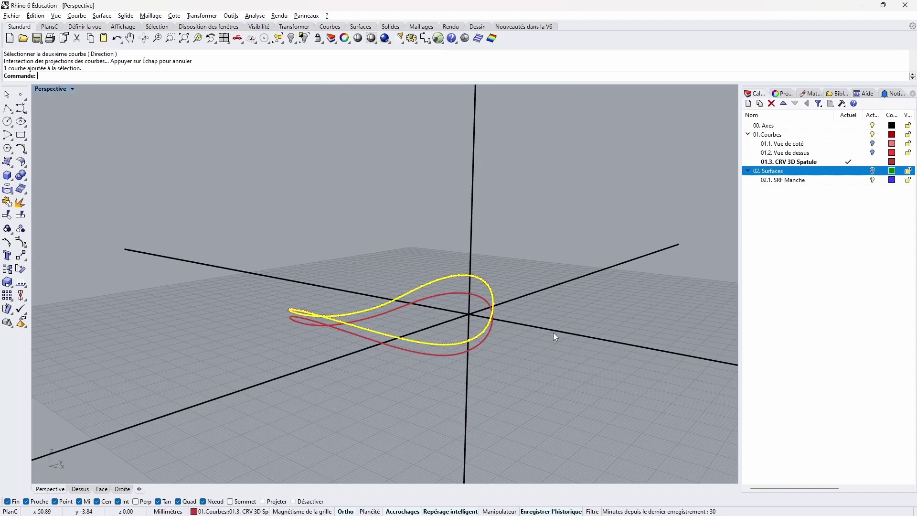
right_click_drag(553, 332, 440, 363)
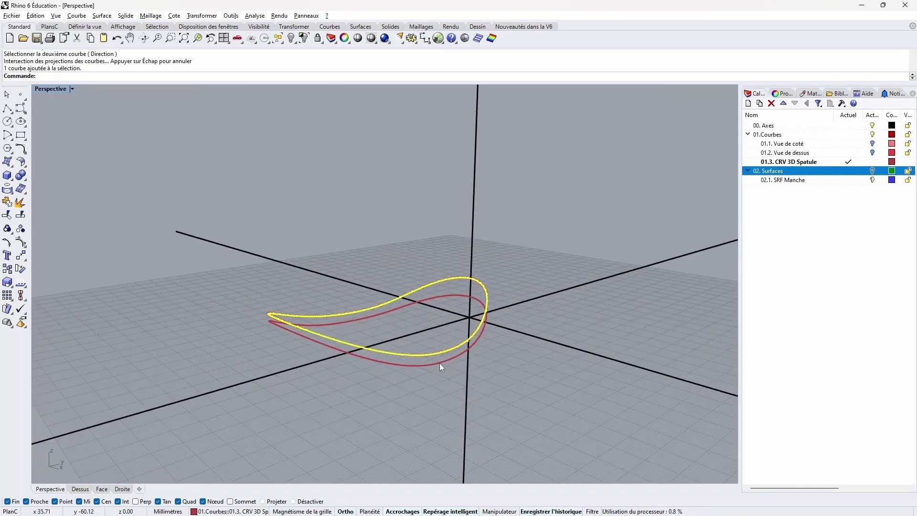
left_click(435, 364)
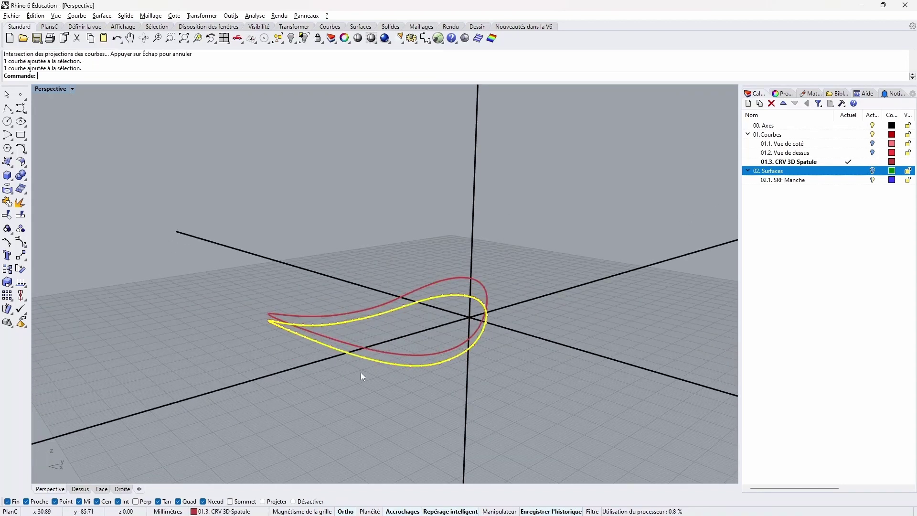
left_click(291, 38)
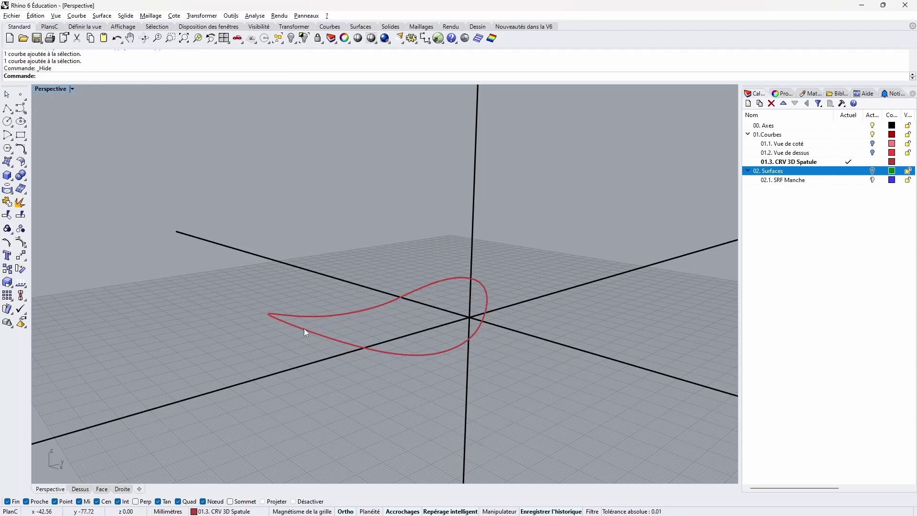
Step: Switch to the four-viewport layout and frame the whole bowl outline in the Dessus view
right_click_drag(304, 329, 287, 336)
left_click(21, 108)
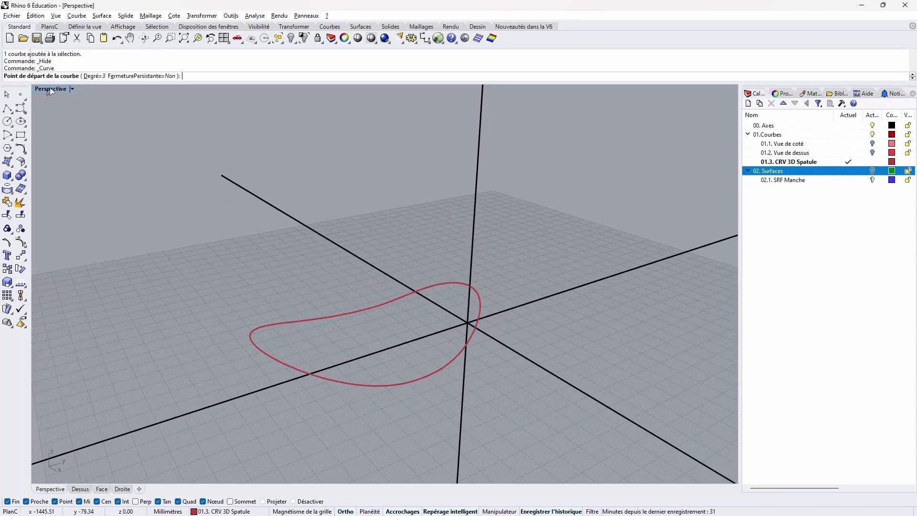
double_click(51, 90)
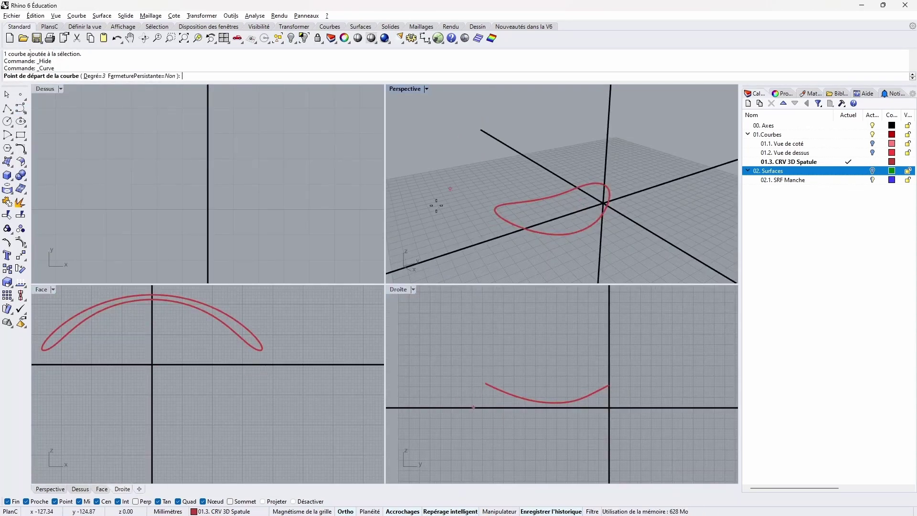
double_click(398, 290)
double_click(41, 90)
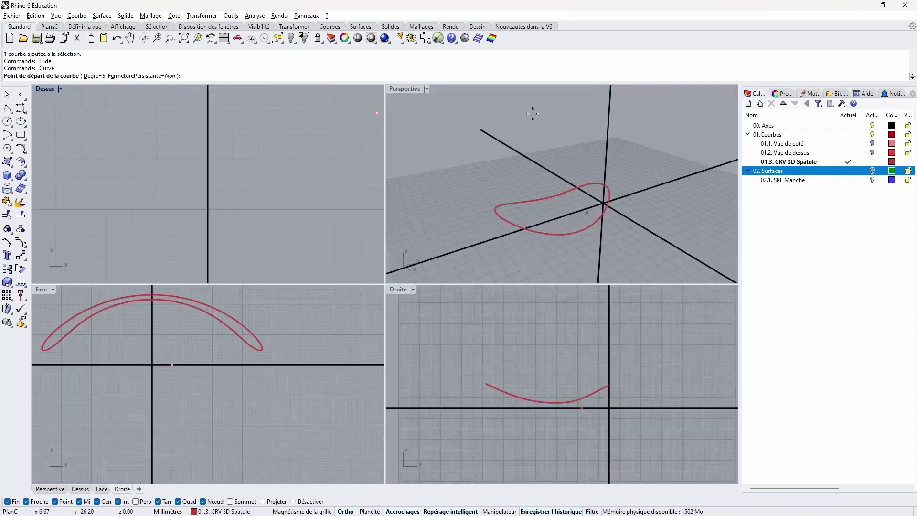
right_click_drag(209, 262, 237, 135)
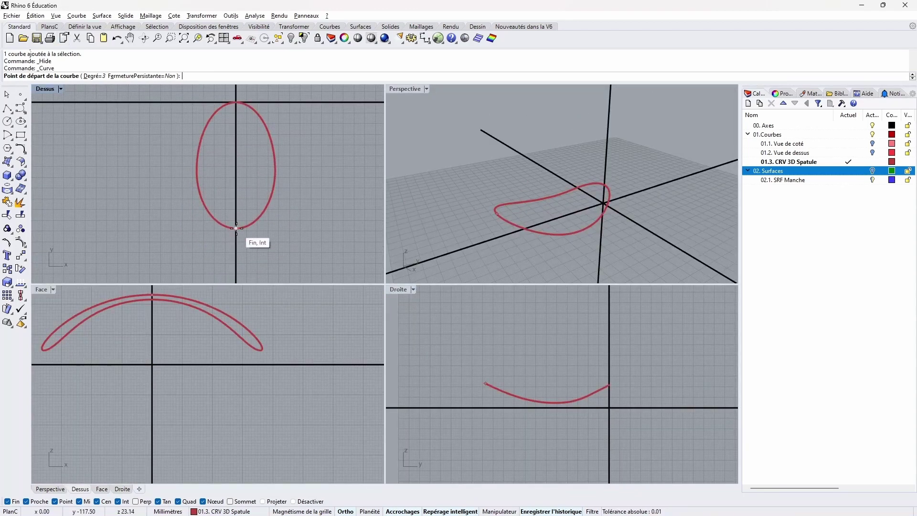
Step: Draw a degree 3 lengthwise curve from the bowl outline's tip, sagging below it in the Droite view, to its handle-side end
left_click(236, 228)
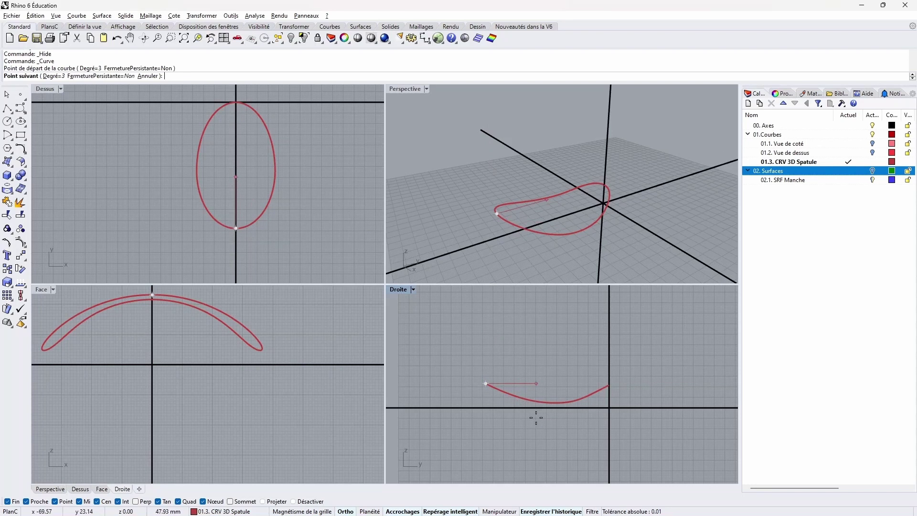
scroll(536, 417, "up", 9)
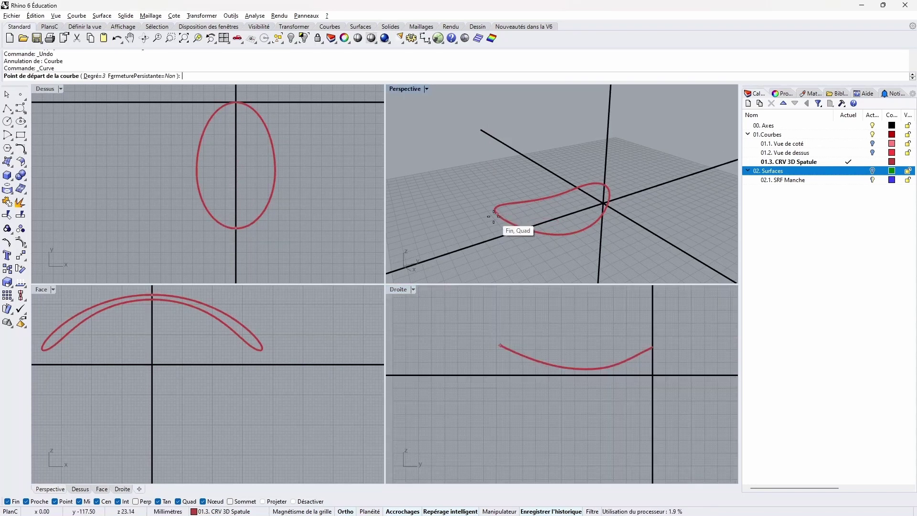
left_click(493, 216)
left_click(556, 389)
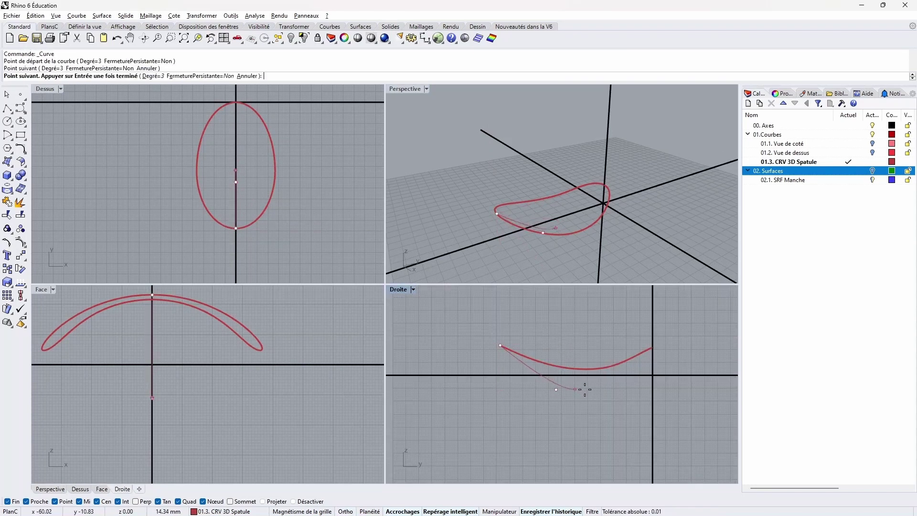
left_click(599, 387)
left_click(152, 299)
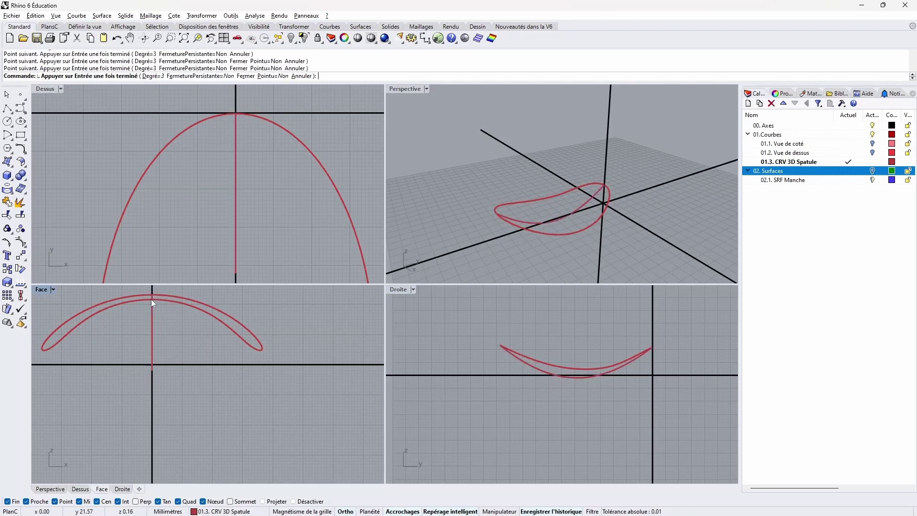
key("Return")
Step: Move the lengthwise curve's inner control point nearest the handle further towards the handle end in the Droite view
left_click(595, 379)
left_click(600, 388)
left_click_drag(599, 388, 621, 387)
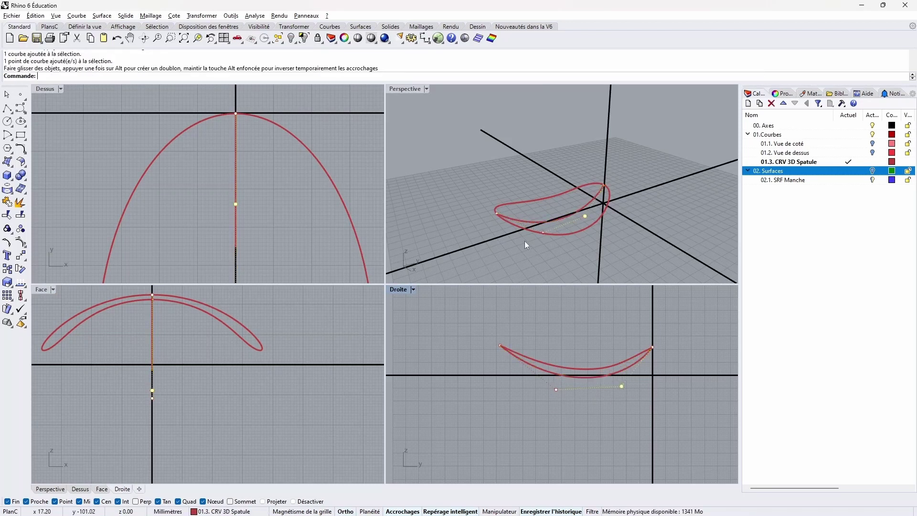
left_click(569, 359)
right_click_drag(594, 389, 586, 348, "shift")
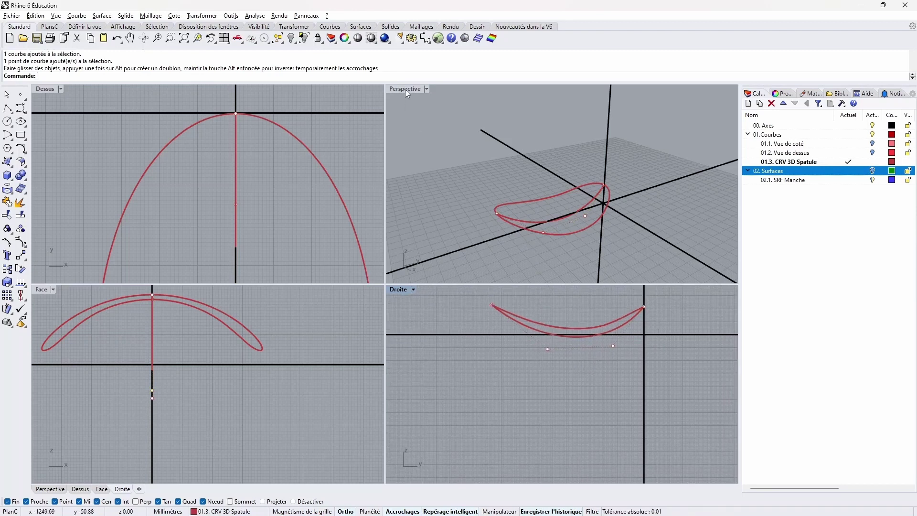
left_click(523, 324)
right_click_drag(528, 261, 485, 257)
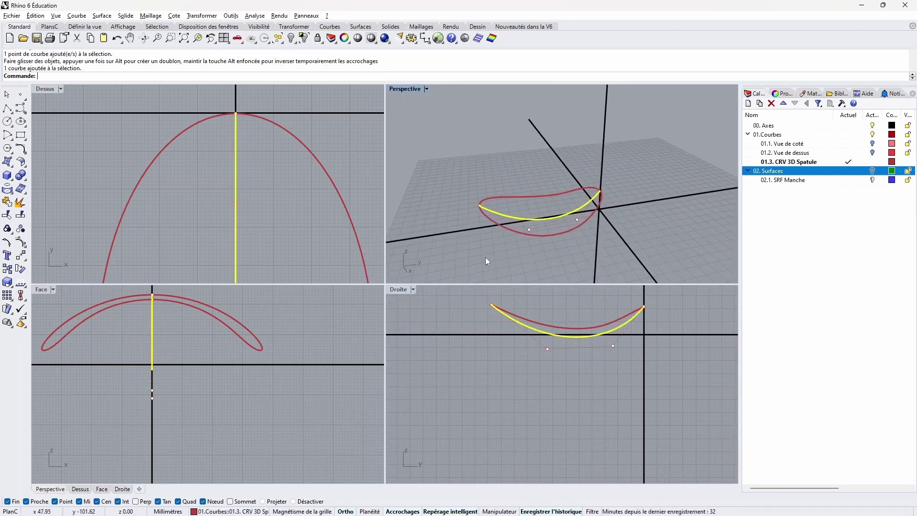
key("Delete")
Step: Draw a degree 3 half cross curve from the low point of the bowl's lengthwise curve to the outline's side in the Face view
left_click(20, 109)
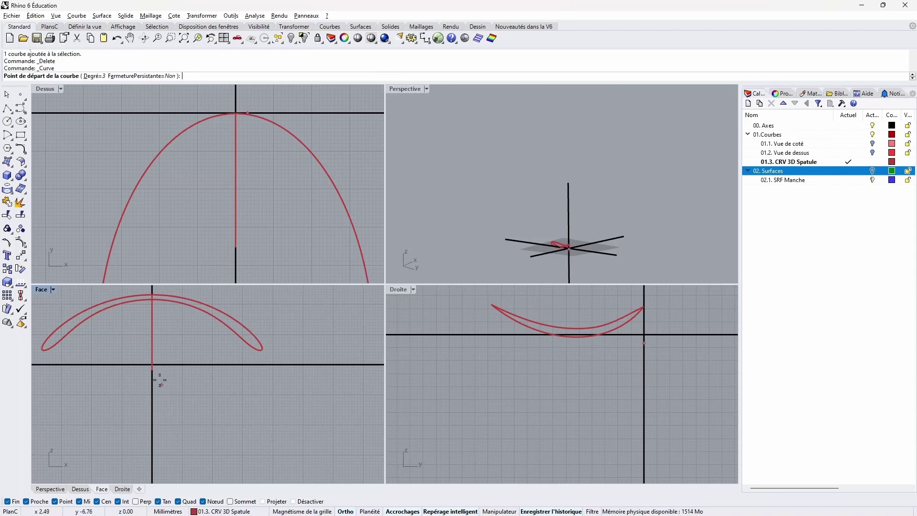
left_click(577, 337)
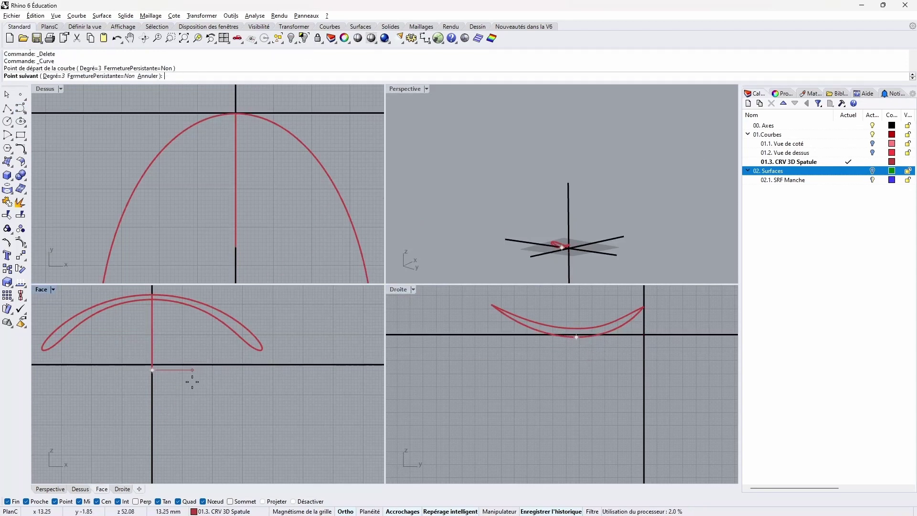
left_click(172, 370)
left_click(199, 370)
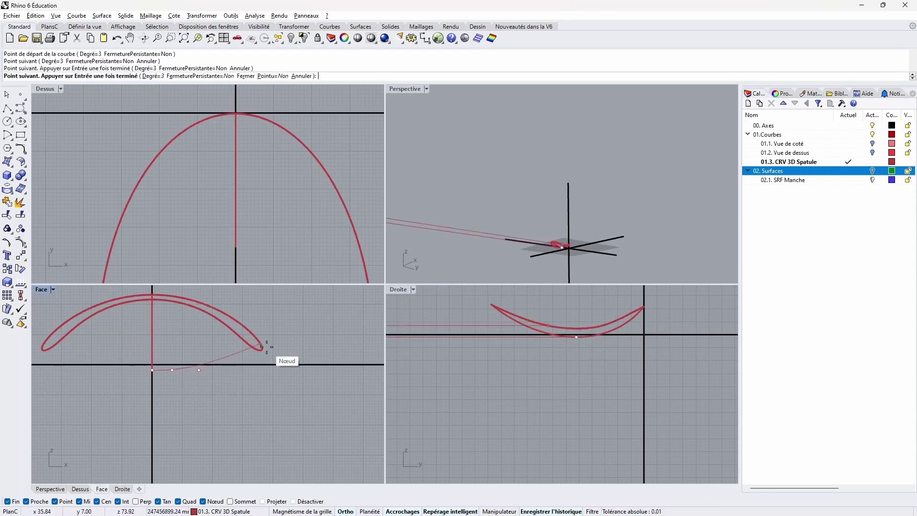
left_click(265, 347)
key("Return")
Step: Align the half cross curve's two inner control points in world Y only with its start point on the lengthwise curve
right_click_drag(503, 261, 406, 258)
left_click(167, 367)
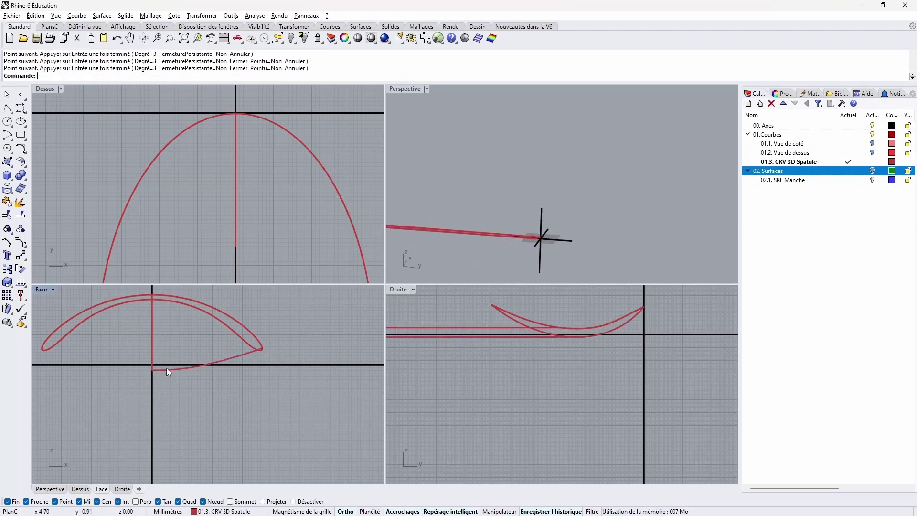
left_click(210, 391)
left_click_drag(210, 391, 164, 366)
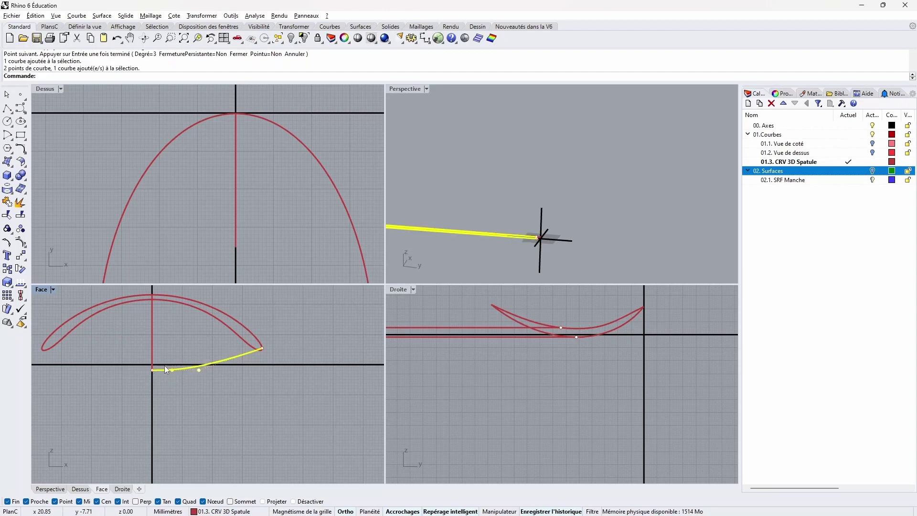
left_click(202, 16)
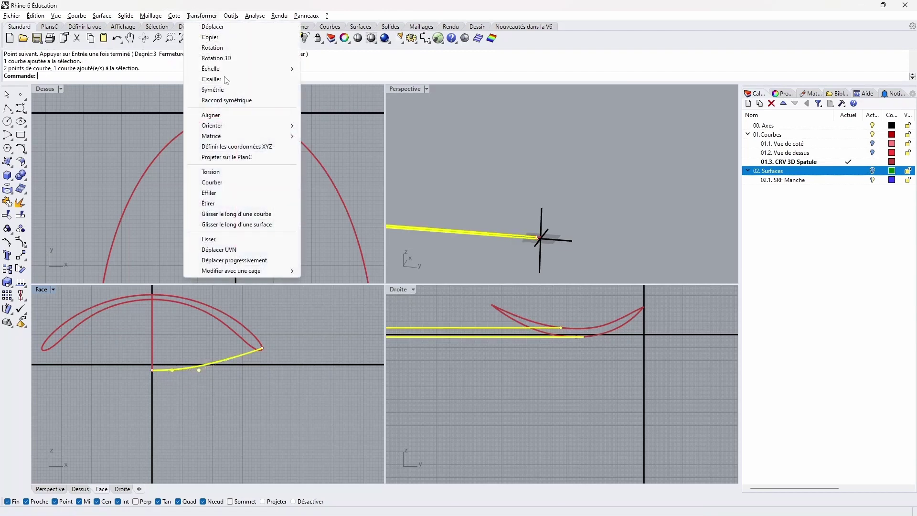
left_click(217, 147)
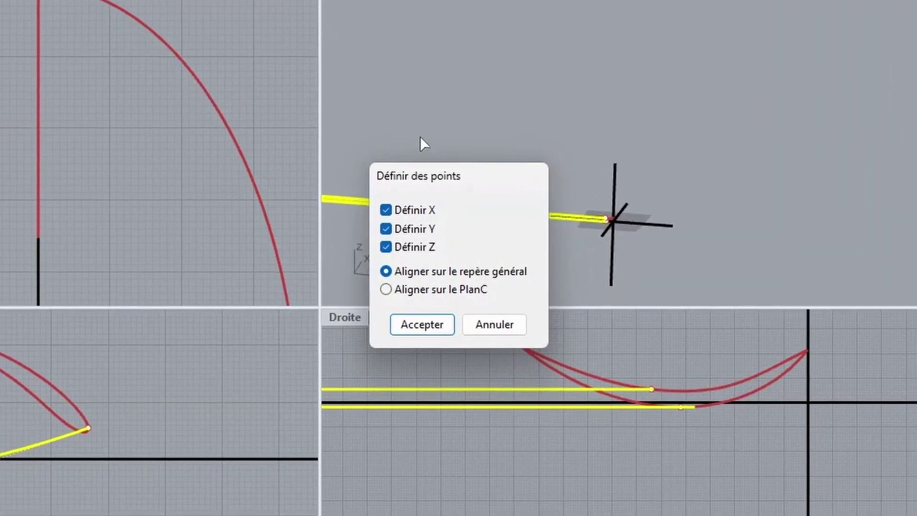
left_click(385, 210)
left_click(385, 247)
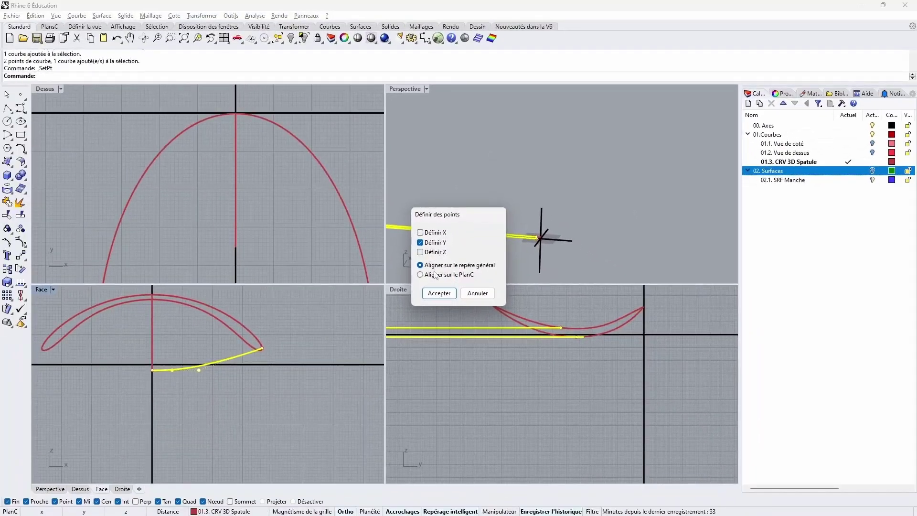
left_click(437, 292)
left_click(153, 372)
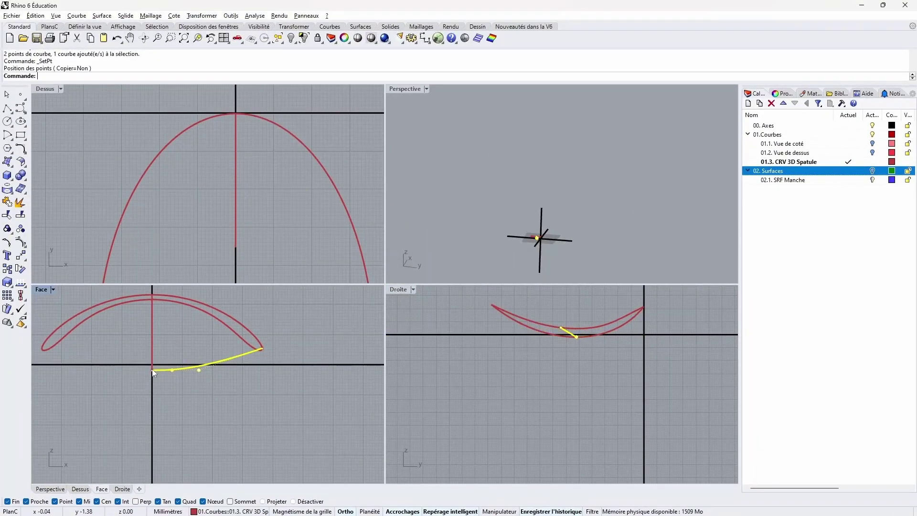
Step: Move the half cross curve's start and inner control points along the lengthwise curve until they line up straight across with the outline end
scroll(239, 256, "down", 5)
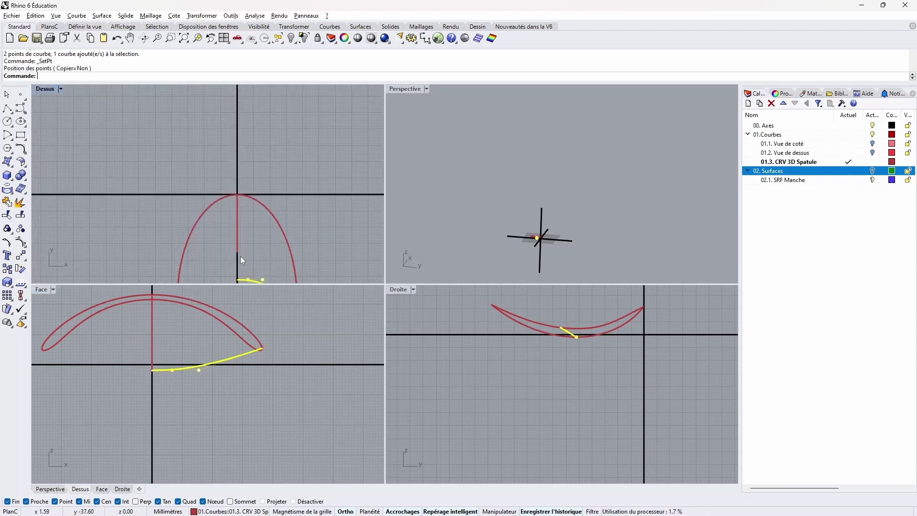
right_click_drag(240, 256, 284, 161)
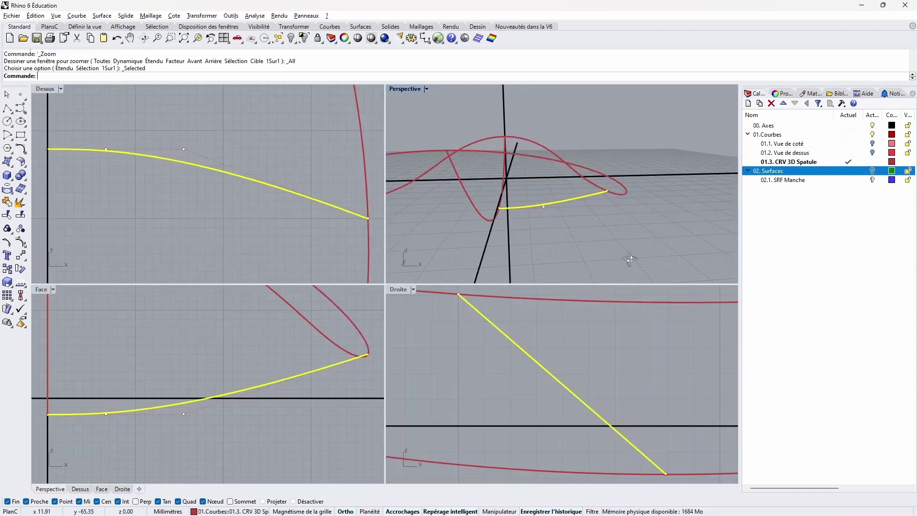
right_click_drag(630, 260, 434, 178)
scroll(167, 200, "down", 4)
left_click_drag(215, 157, 118, 177)
left_click(90, 166, "shift")
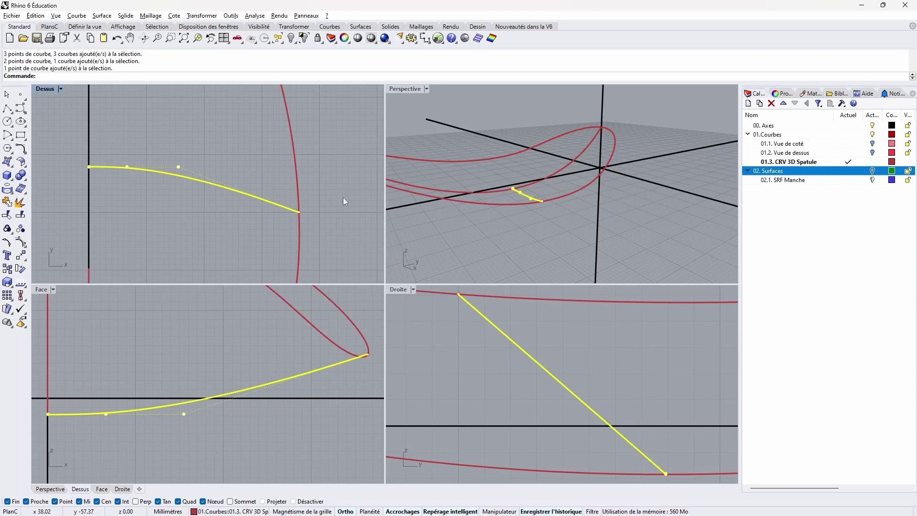
left_click(202, 15)
left_click(210, 27)
left_click(525, 198)
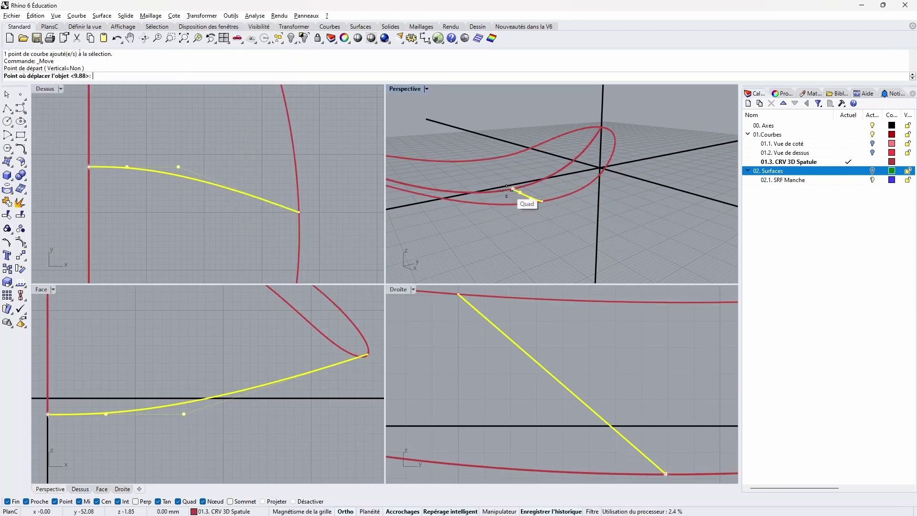
scroll(495, 194, "up", 3)
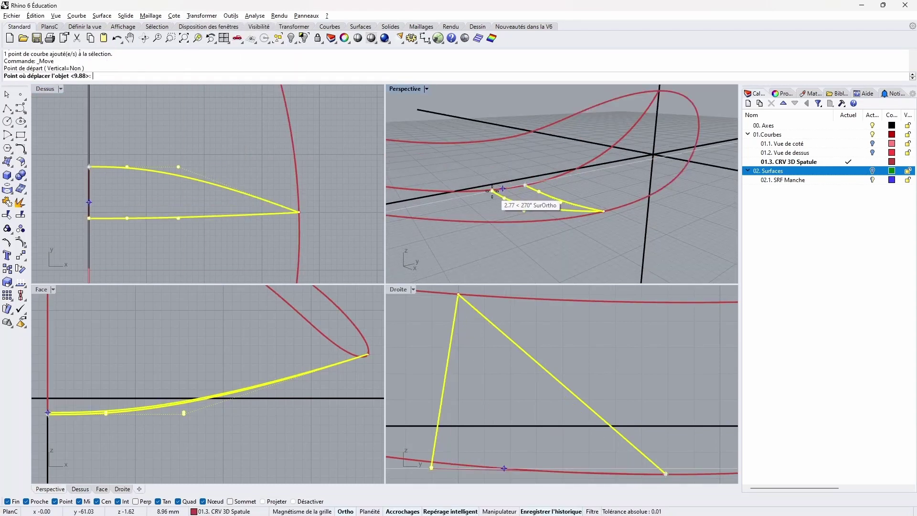
scroll(495, 192, "up", 2)
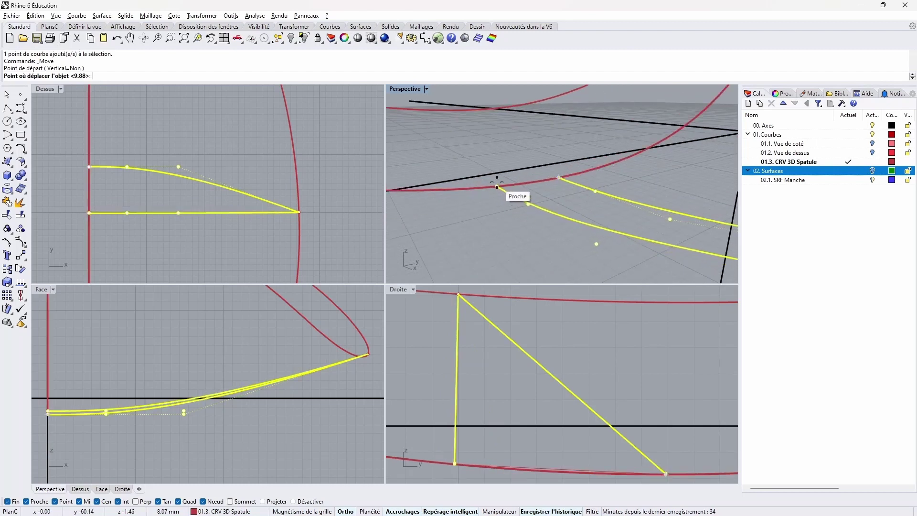
left_click(498, 184)
Step: Mirror the half cross curve across the vertical centre axis in the Face view, keeping the original
scroll(516, 203, "down", 3)
scroll(219, 366, "down", 4)
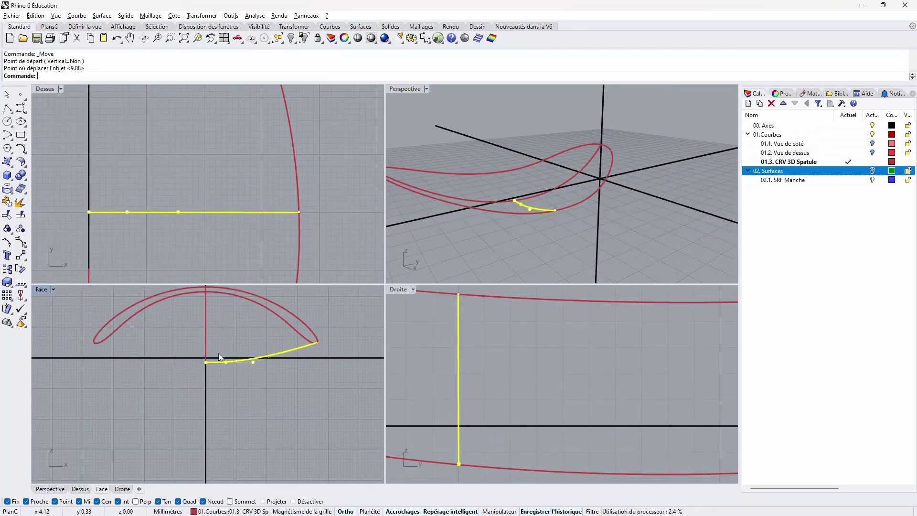
left_click(257, 387)
left_click(279, 353)
left_click(201, 16)
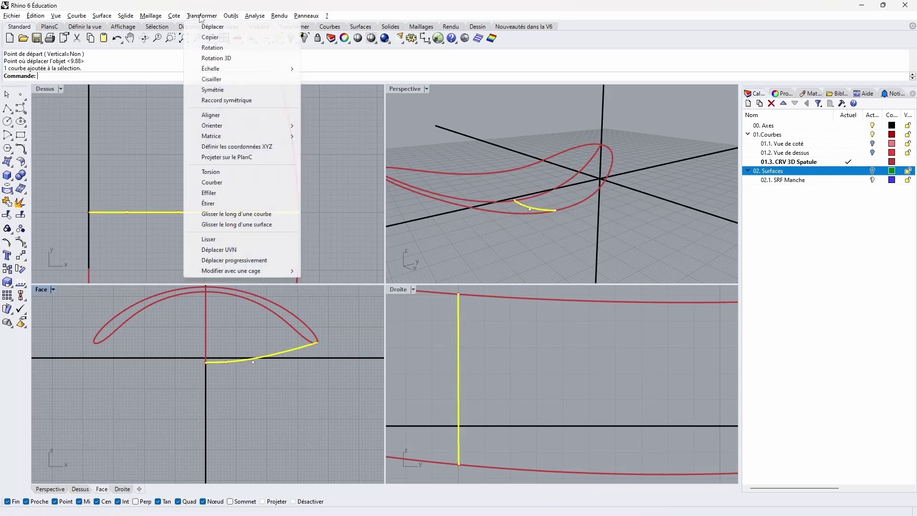
left_click(213, 89)
left_click(205, 358)
left_click(202, 381)
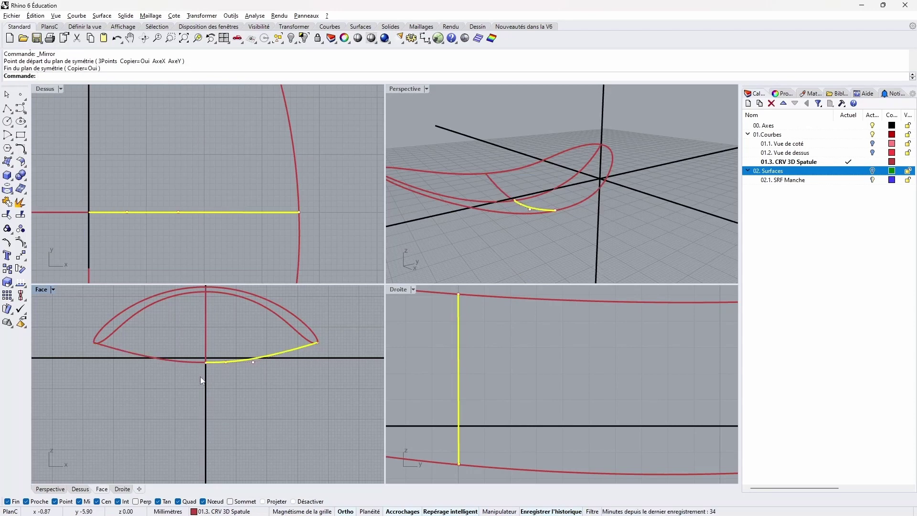
left_click(202, 381)
Step: Match the mirrored half cross curve to the original at the centre, averaging and joining both and preserving Position at the other end
left_click(20, 148)
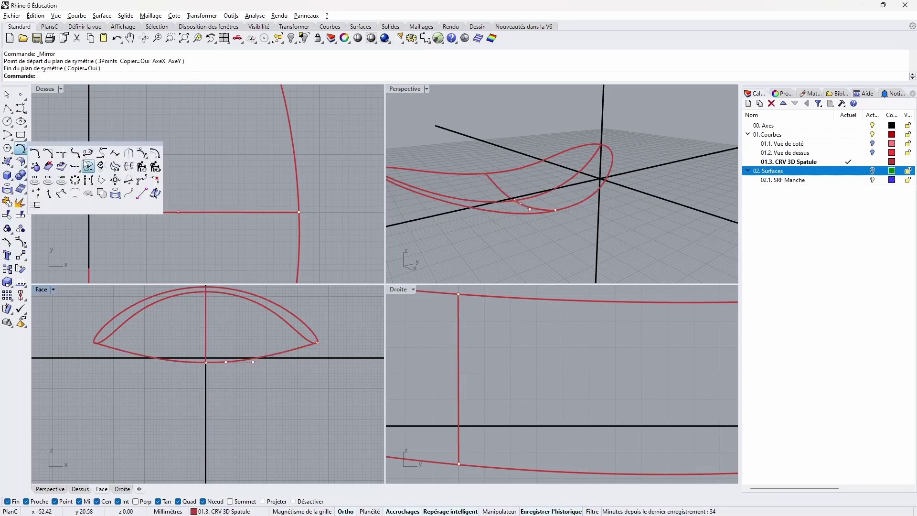
left_click(115, 154)
left_click(208, 362)
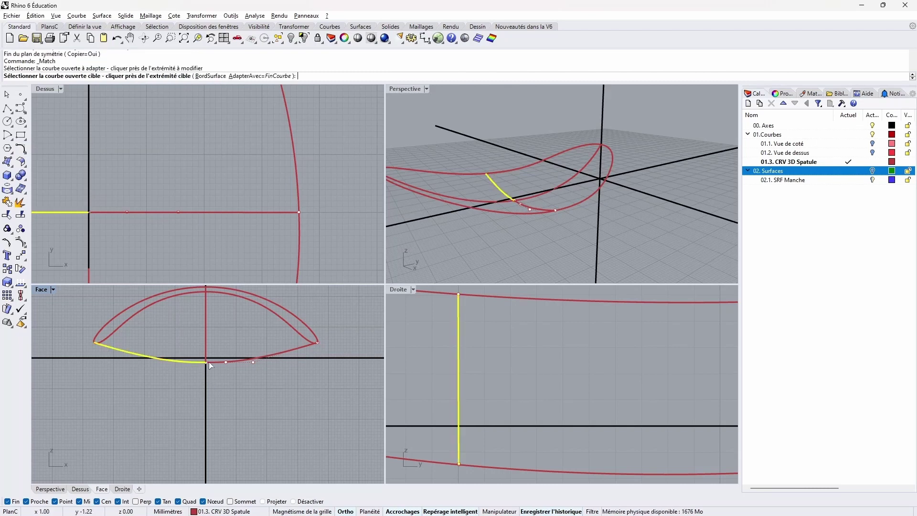
left_click(211, 362)
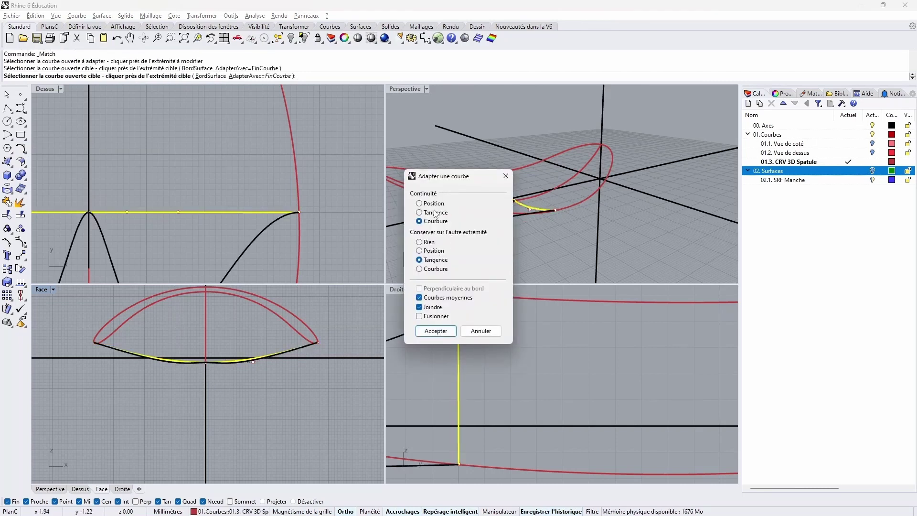
left_click(419, 250)
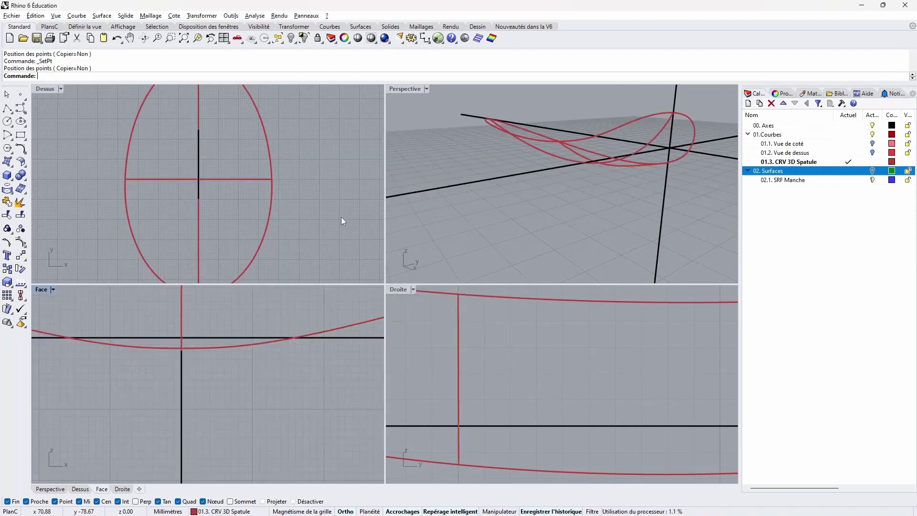
Step: Examine the joined cross curve and its control points against the other bowl curves in the Perspective view
left_click(217, 349)
left_click(544, 219)
scroll(543, 220, "down", 5)
right_click_drag(543, 221, 484, 258)
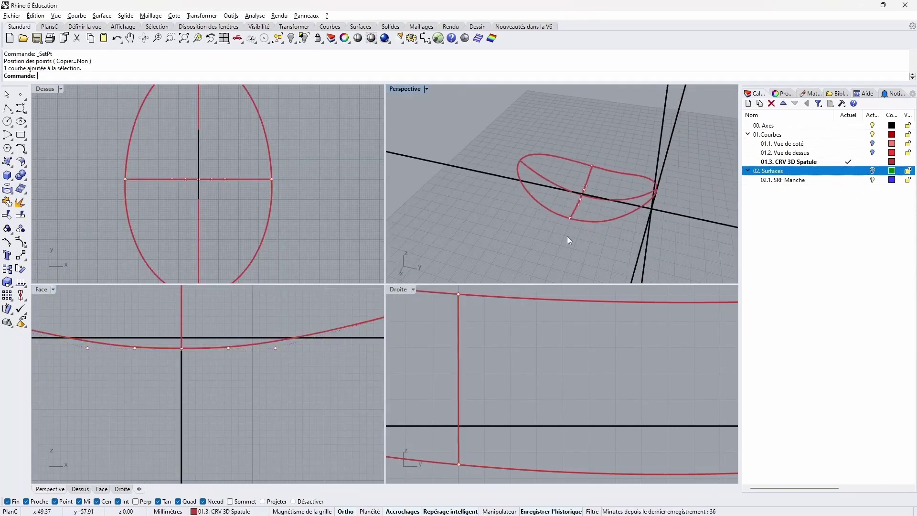
right_click_drag(567, 236, 658, 226)
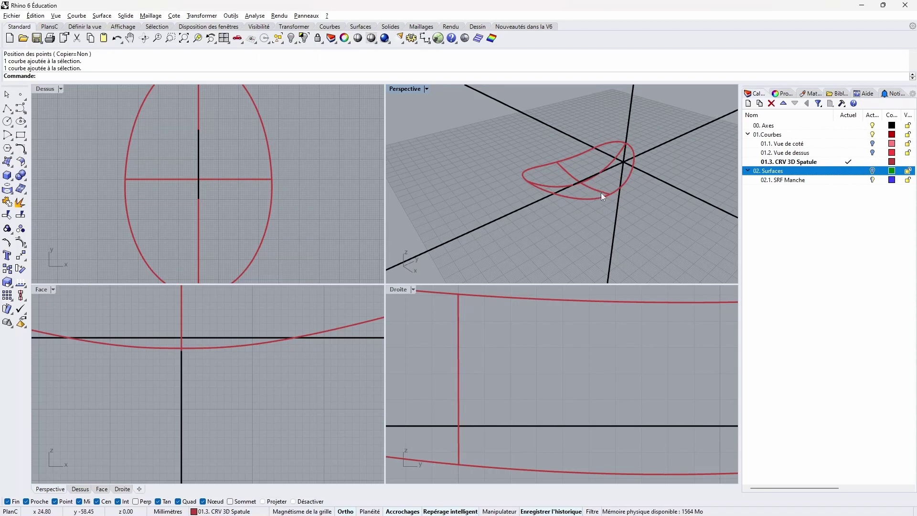
right_click_drag(600, 193, 580, 196)
Step: Create a new layer named 02.2. SRF Spatules
left_click(748, 103)
key("BackSpace")
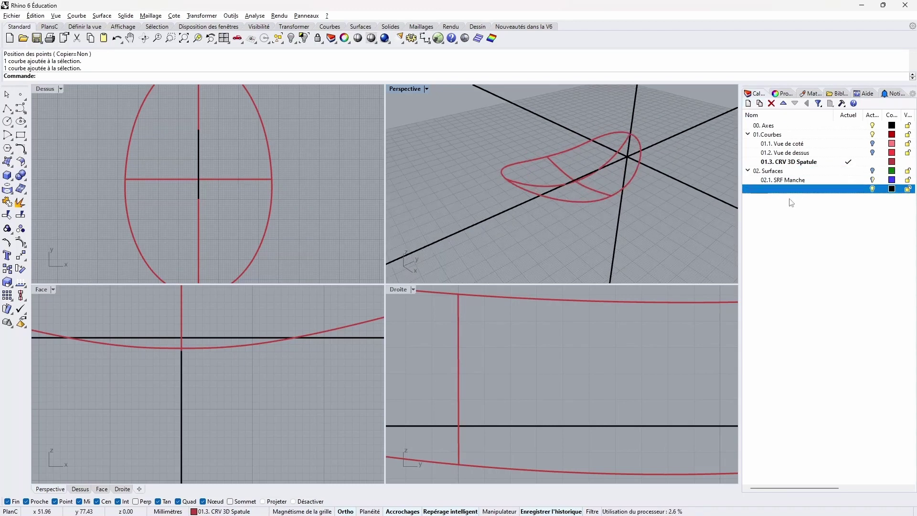
type("02.2. SRF Spatules")
key("Return")
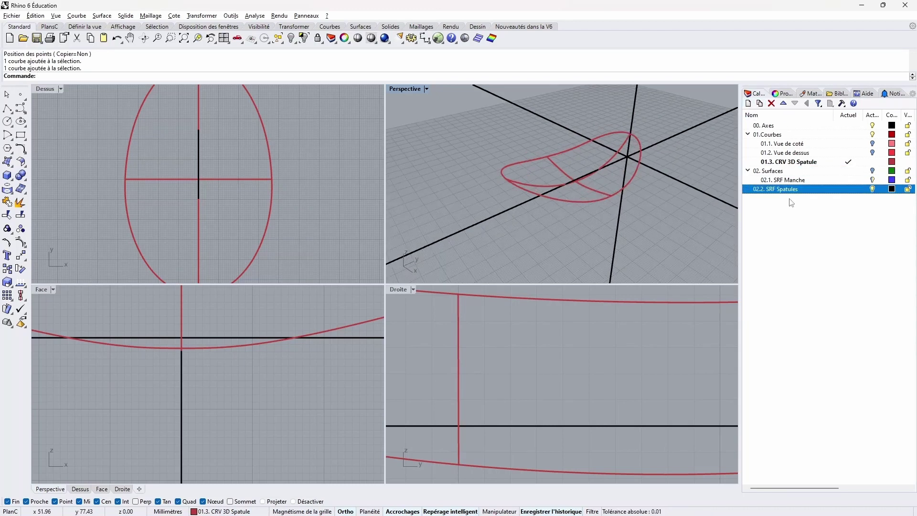
Step: Make the 02.2. SRF Spatules layer current and set its colour to dark blue
left_click(849, 171)
left_click(849, 189)
left_click(891, 189)
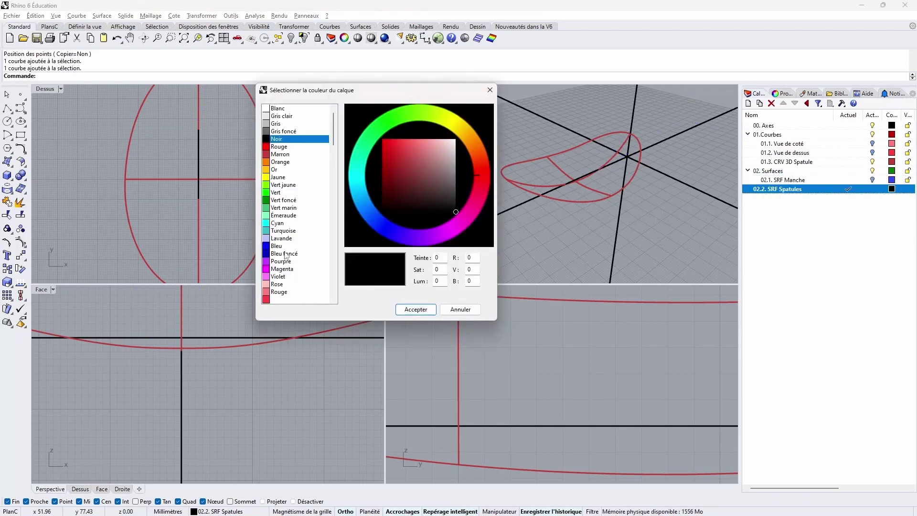
scroll(287, 267, "down", 3)
left_click(283, 210)
left_click(415, 309)
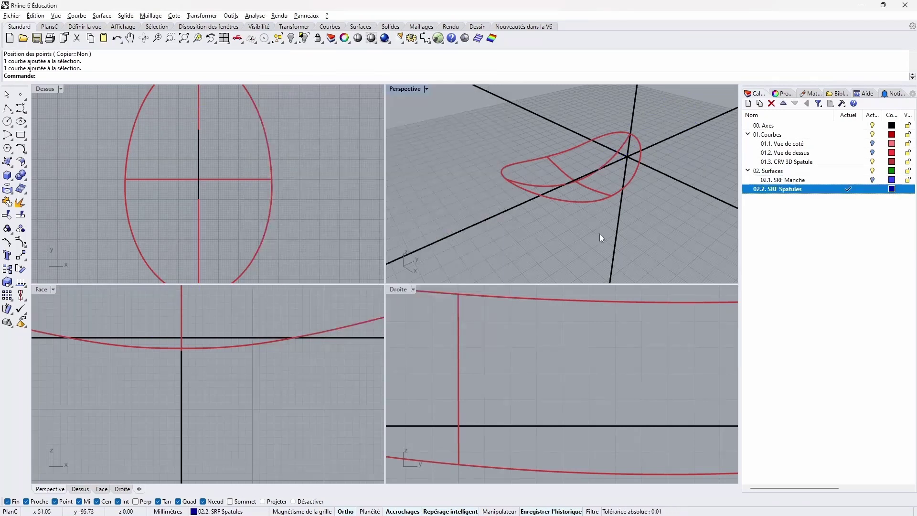
Step: Examine the bowl's cross curve, lengthwise curve and outline by selecting them one at a time
left_click(572, 148)
left_click(563, 172)
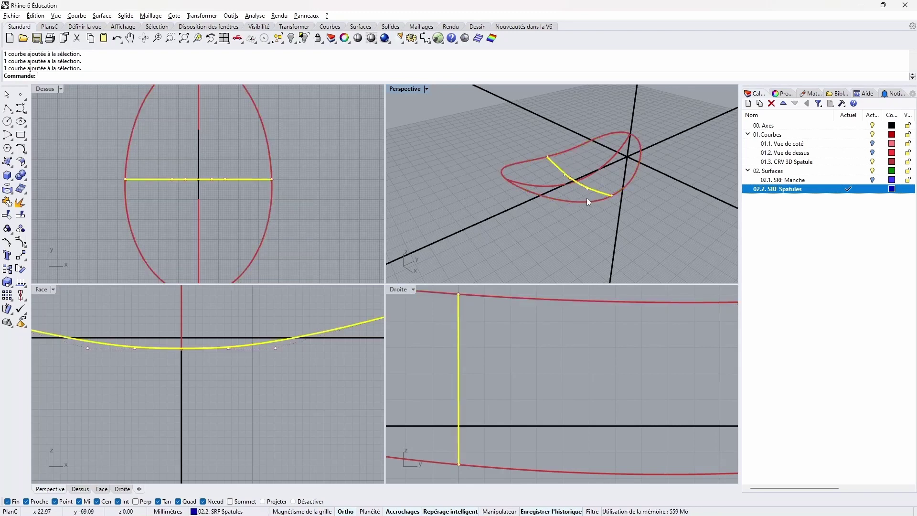
left_click(616, 158)
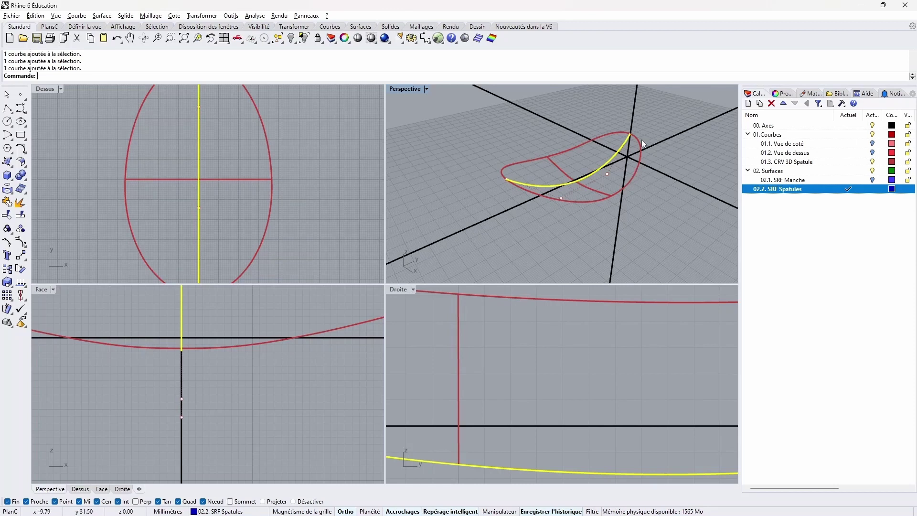
left_click(637, 173)
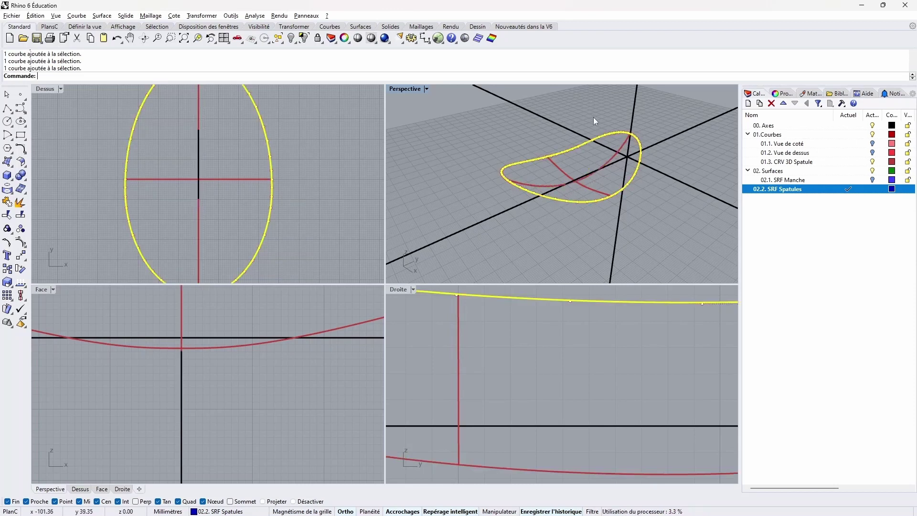
key("Escape")
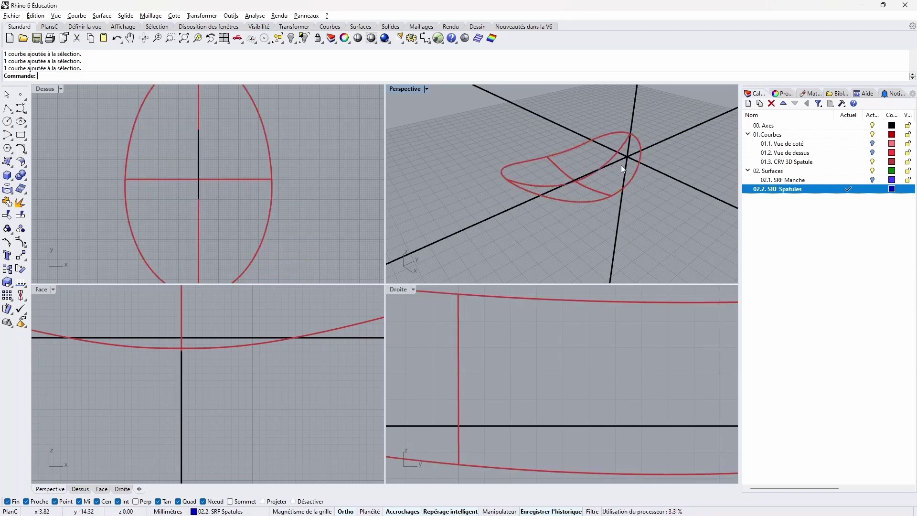
Step: Split the bowl outline into two halves using the lengthwise curve as the cutting object
left_click(633, 178)
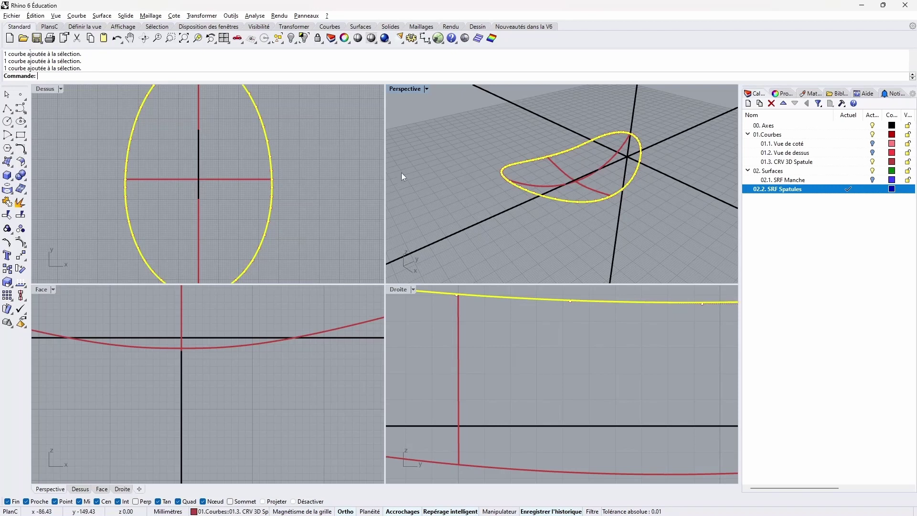
left_click(615, 158)
key("Return")
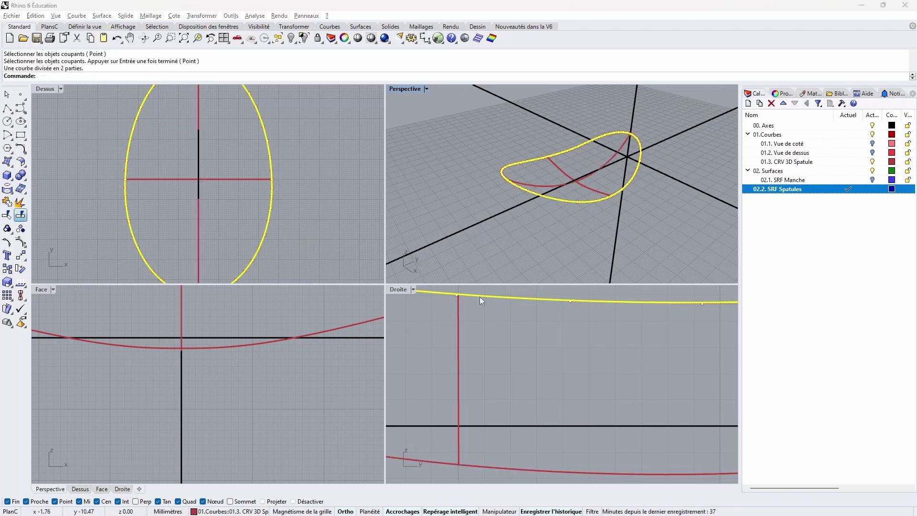
key("Return")
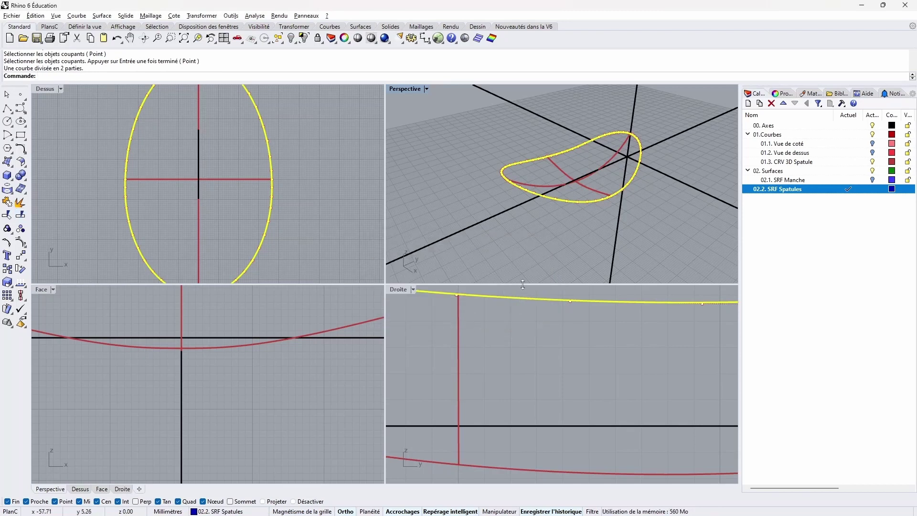
Step: Check the split outline halves and the lengthwise curve by selecting them individually, and lock the 00. Axes layer
key("Escape")
left_click(561, 200)
left_click(545, 183)
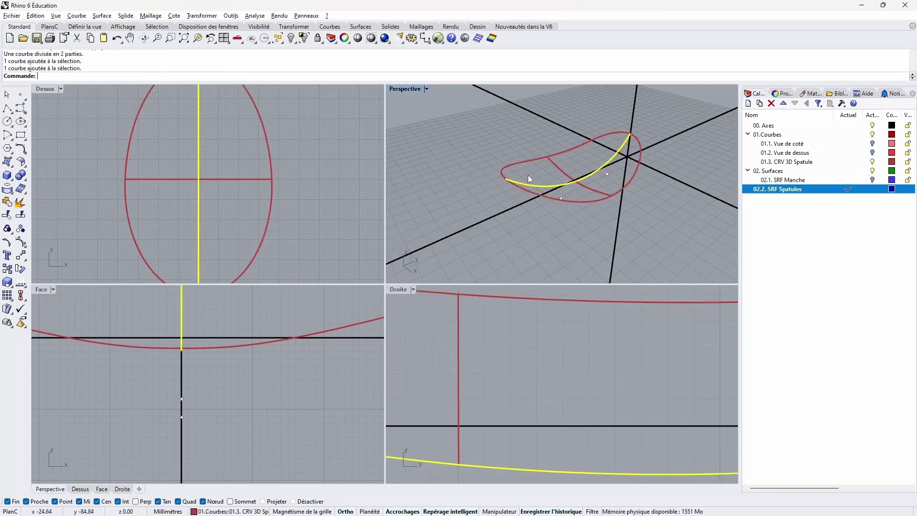
left_click(520, 163)
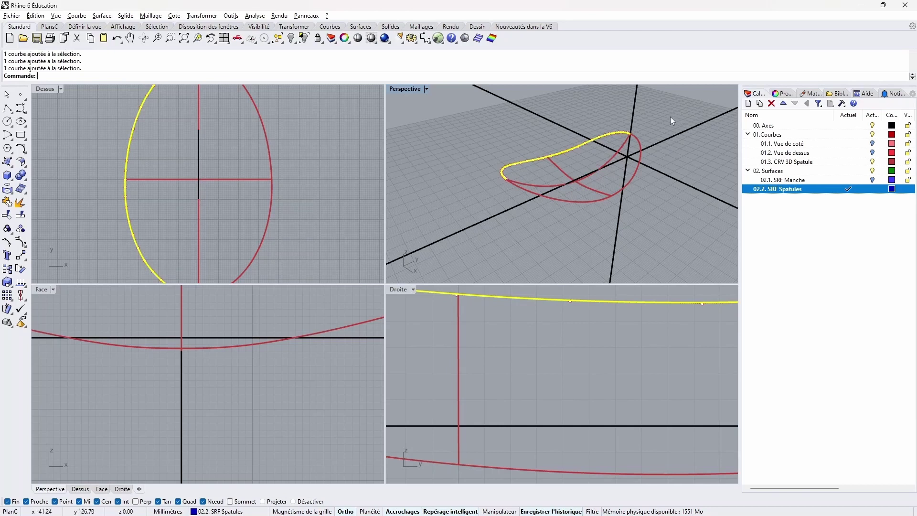
left_click(908, 125)
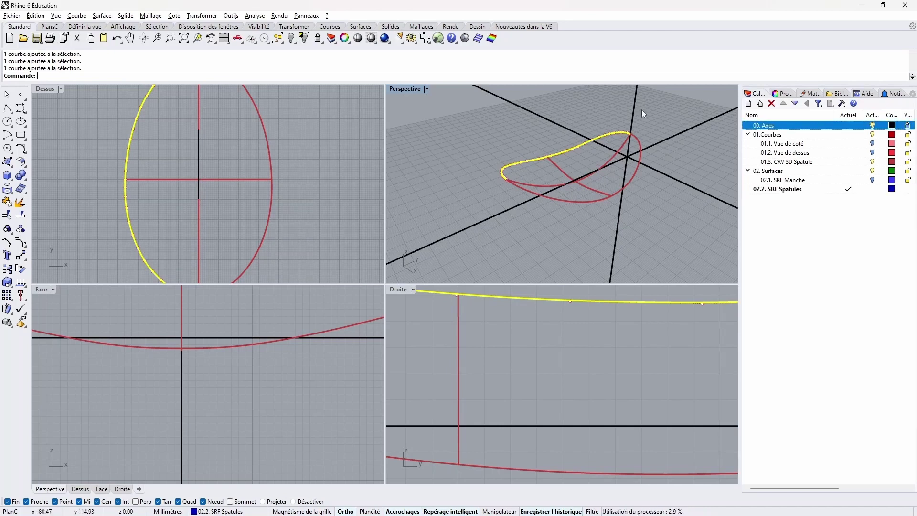
Step: Build a network surface from all the bowl curves, with position matching on edges A and C
key("Escape")
key("ctrl+a")
left_click(7, 162)
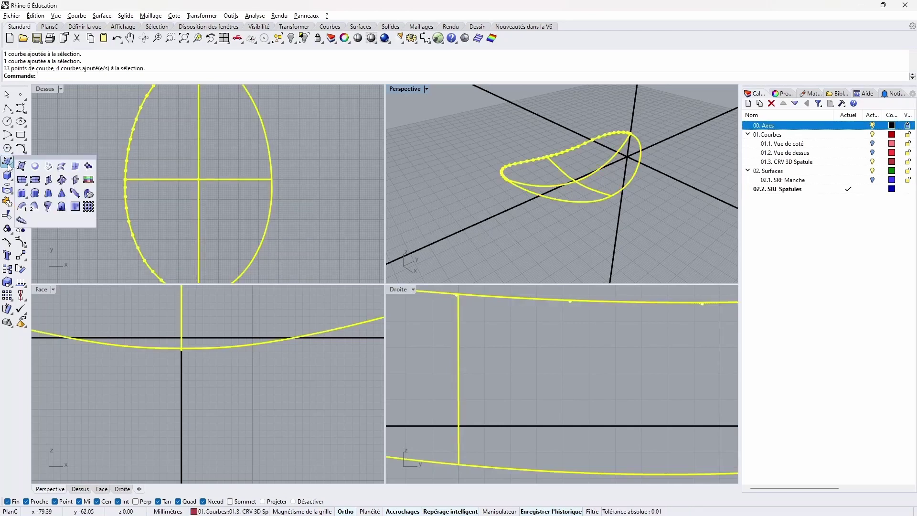
left_click(48, 166)
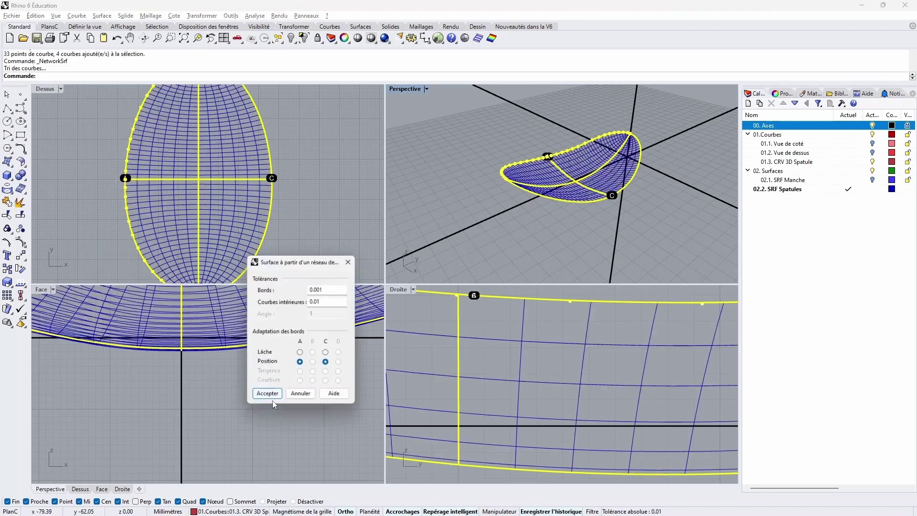
left_click(266, 397)
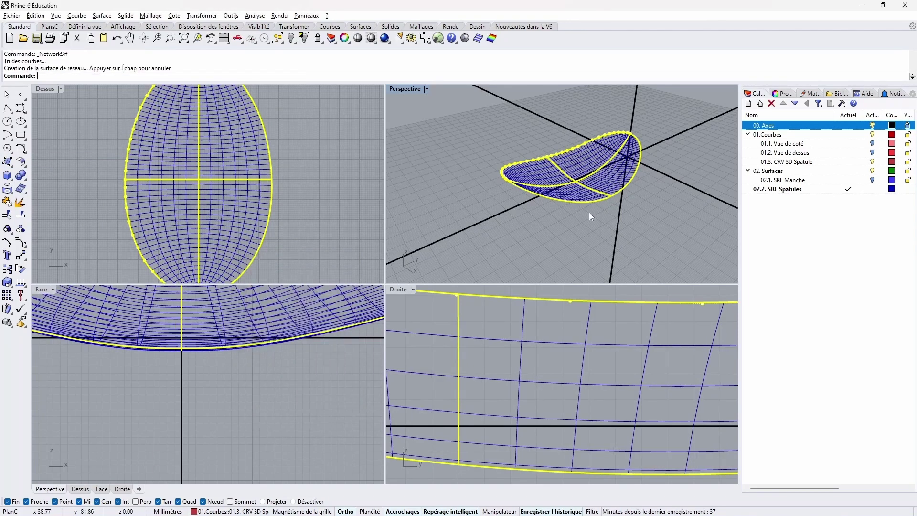
right_click_drag(573, 196, 628, 230)
key("Escape")
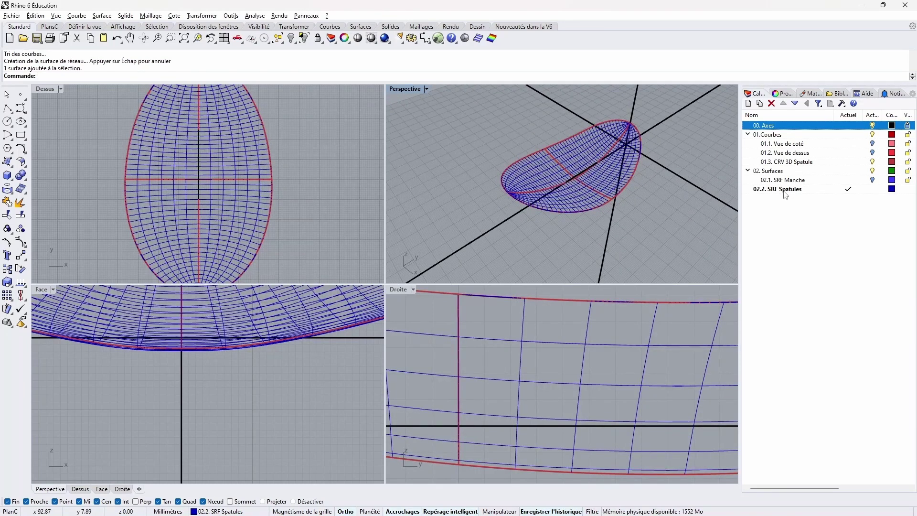
Step: Nest and hide the 02.2. SRF Spatules layer under 02. Surfaces, make 01.3. CRV 3D Spatule current, and show the hidden lower outline
left_click_drag(784, 194, 770, 172)
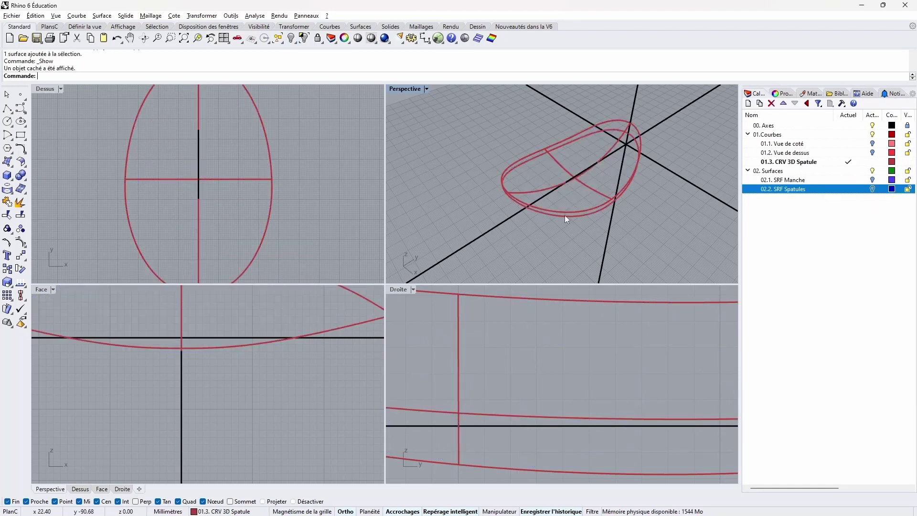
left_click(564, 215)
scroll(569, 323, "down", 5)
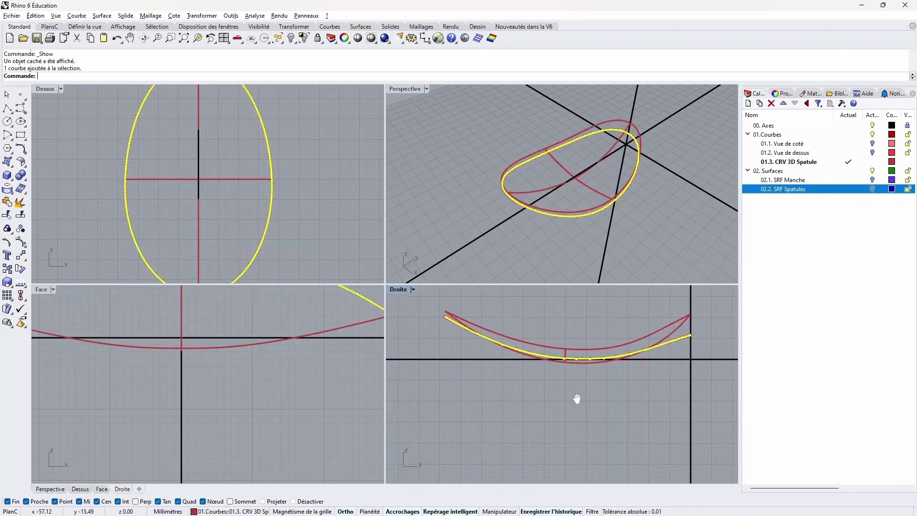
Step: Copy the bowl's lengthwise and cross curves downward, from the tip of the upper outline to the tip of the lower outline
left_click(546, 185)
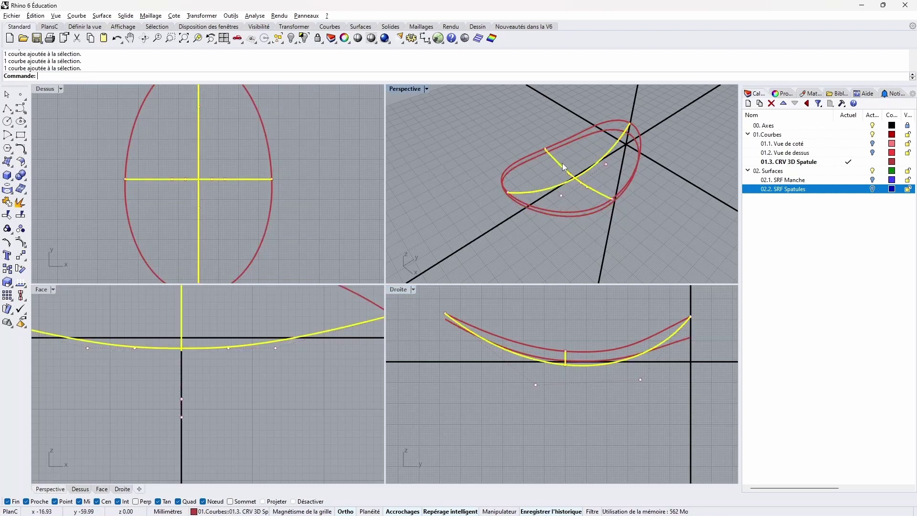
key("ctrl+c")
left_click(201, 19)
left_click(210, 33)
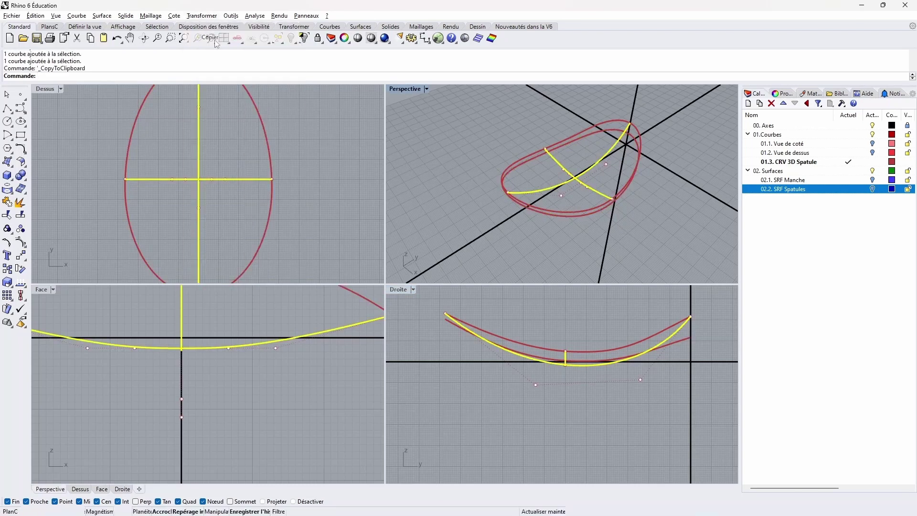
left_click(446, 314)
scroll(447, 331, "up", 3)
right_click(448, 332)
scroll(586, 320, "down", 9)
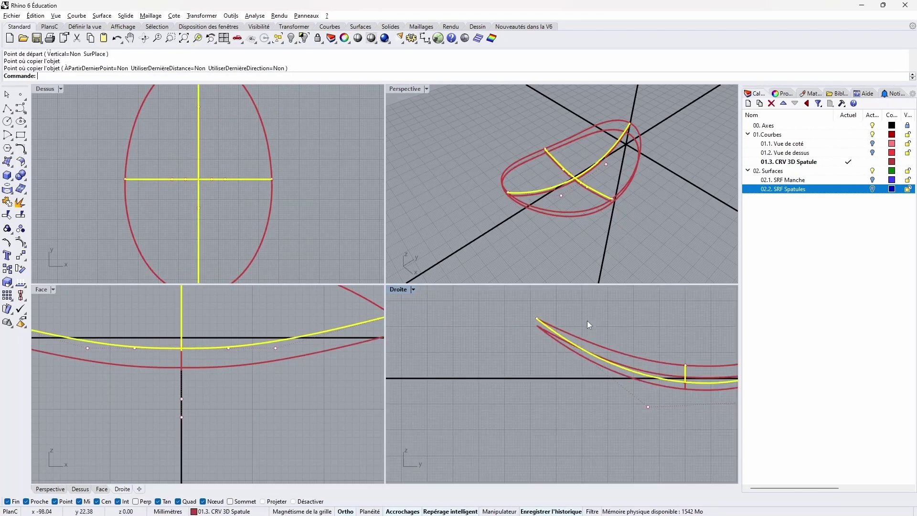
Step: Hide the upper outline together with the original lengthwise and cross curves
right_click_drag(592, 214, 585, 184)
scroll(585, 184, "up", 5)
left_click(648, 111)
key("ctrl+h")
Step: Move the copied lengthwise and cross curves further down relative to the lower outline
right_click_drag(604, 397, 469, 330)
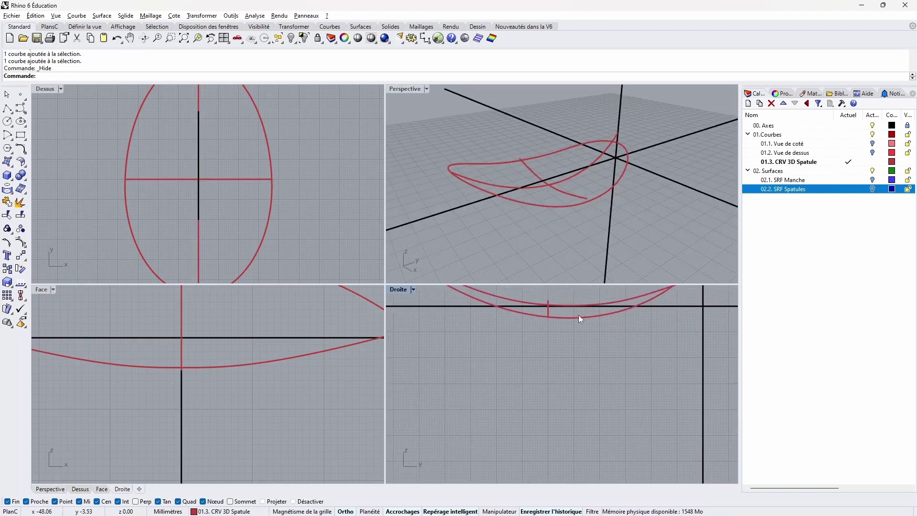
left_click(578, 315)
left_click(548, 306, "shift")
right_click_drag(578, 308, 501, 388)
right_click_drag(535, 349, 621, 302)
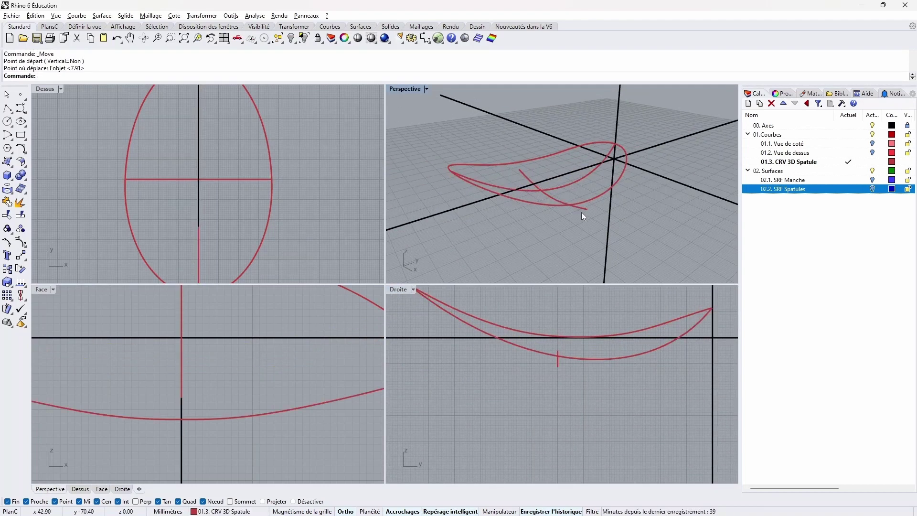
Step: Snap both end control points of the copied cross curve onto the sides of the lower outline
left_click(580, 209)
scroll(254, 321, "down", 3)
left_click(272, 179)
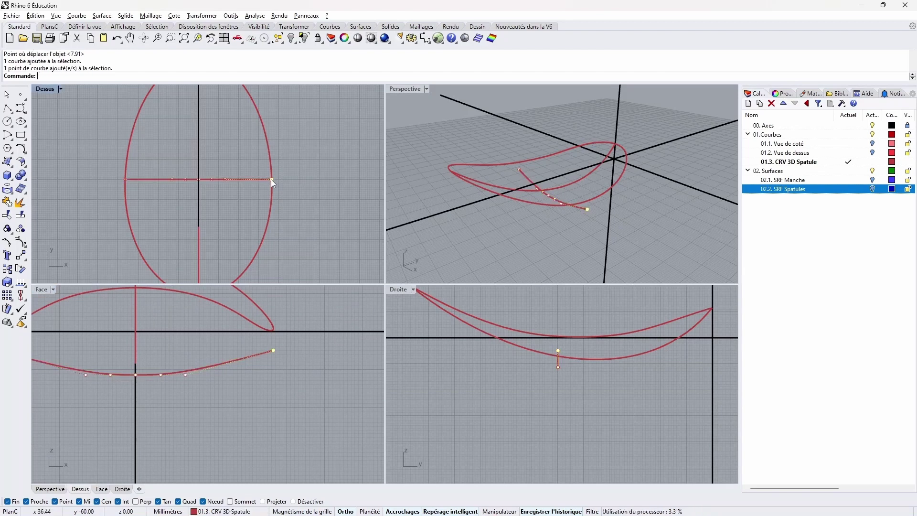
left_click_drag(271, 179, 271, 180)
left_click_drag(126, 179, 139, 191)
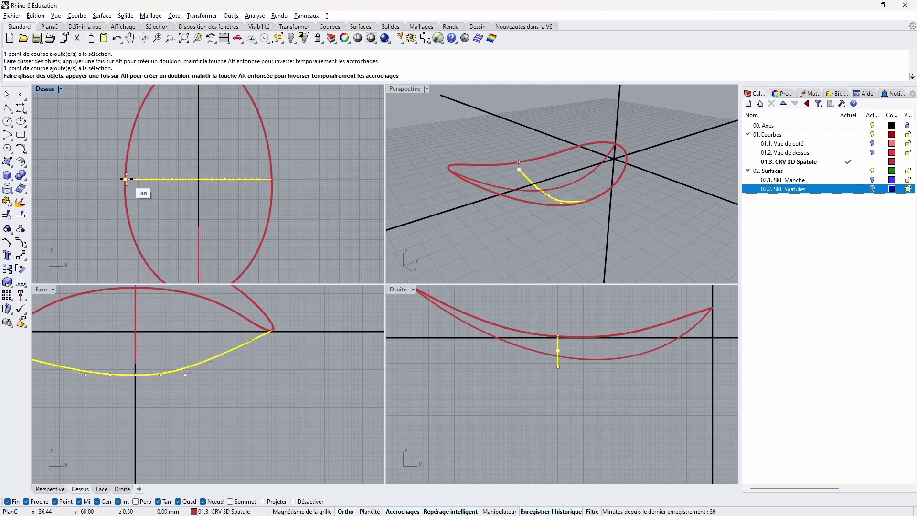
key("ctrl+z")
right_click_drag(615, 225, 611, 180)
Step: Move the five middle control points of the cross curve up onto the lengthwise curve
right_click_drag(261, 412, 221, 393)
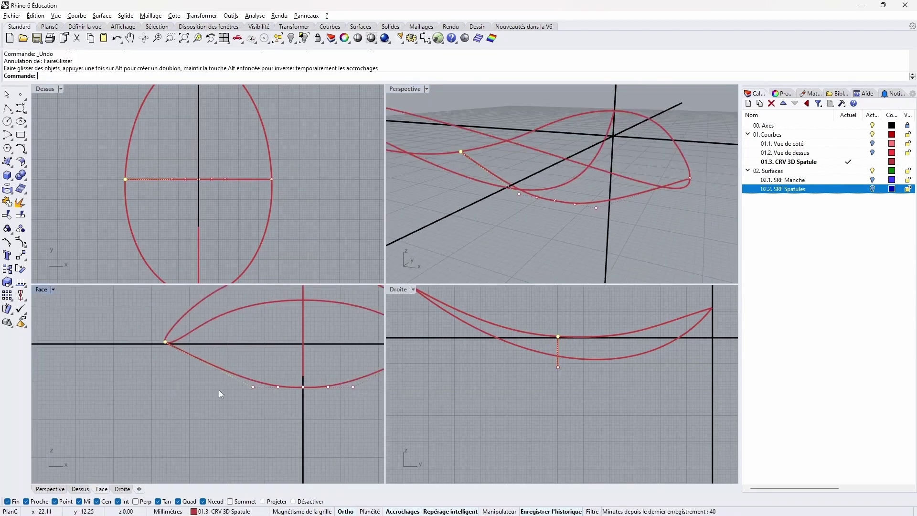
left_click_drag(233, 383, 371, 392)
left_click(201, 16)
left_click(210, 26)
left_click(555, 200)
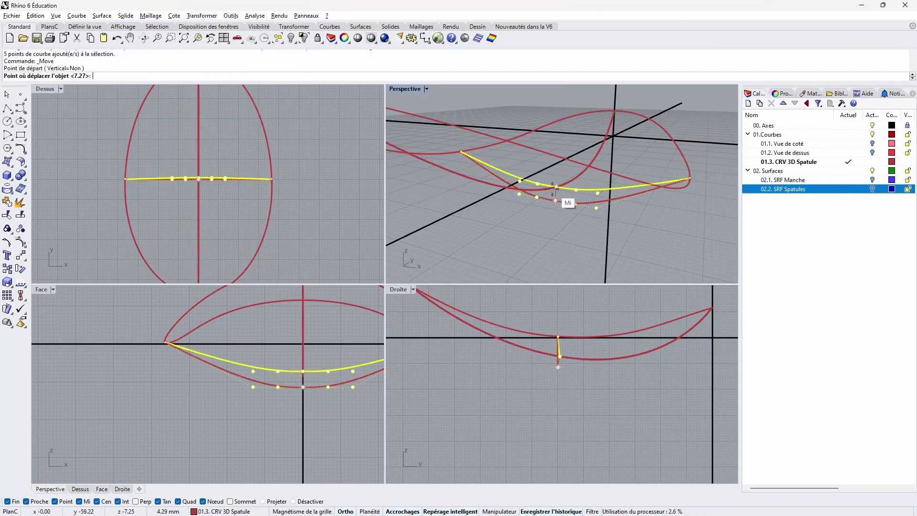
scroll(553, 191, "up", 3)
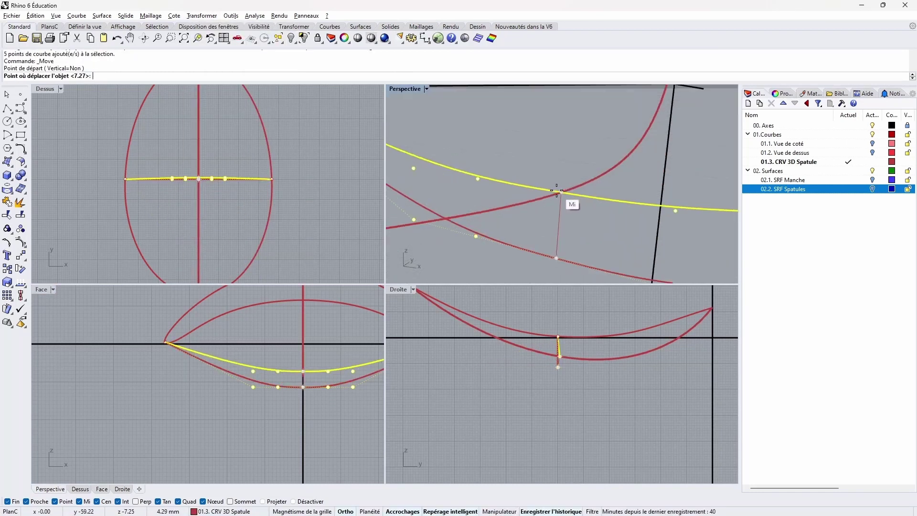
left_click(553, 196)
scroll(559, 214, "down", 3)
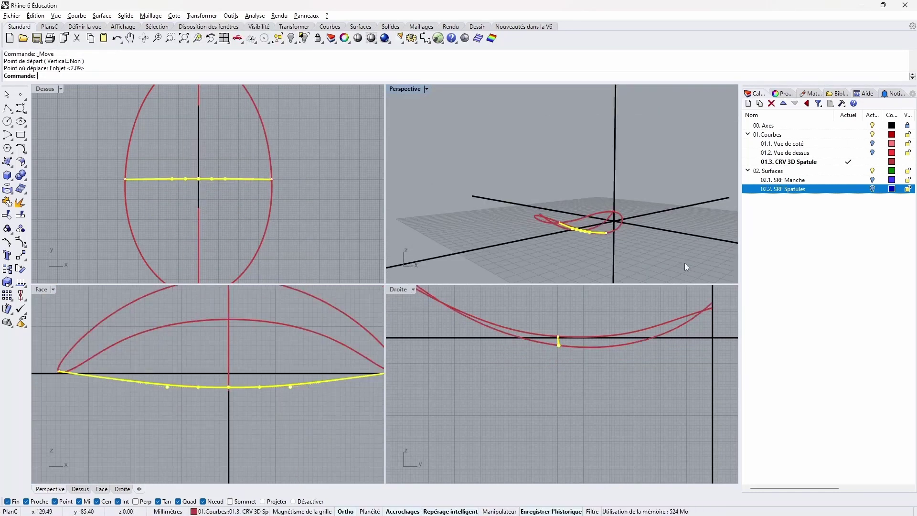
Step: Snap the lengthwise curve's end point nearest the axis origin onto the end of the lower outline
left_click(689, 321)
mouse_move(613, 212)
left_mouse_down()
mouse_move(626, 233)
mouse_move(614, 213)
left_mouse_up()
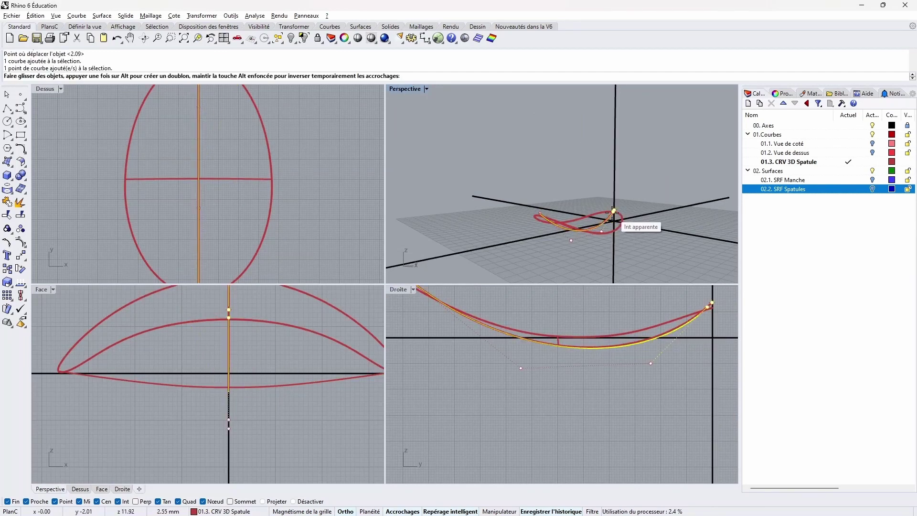
right_click_drag(310, 143, 306, 240)
scroll(706, 306, "up", 6)
left_click_drag(709, 308, 718, 309)
scroll(271, 211, "down", 8)
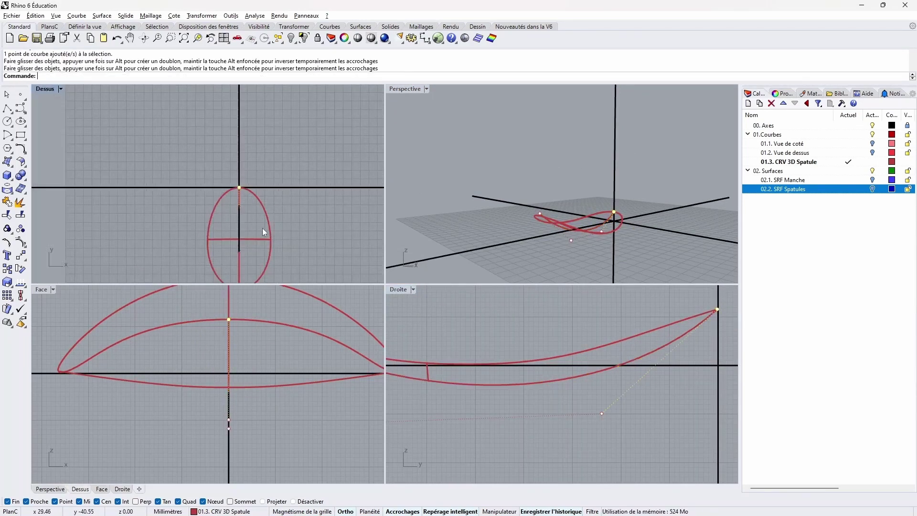
Step: Snap the lengthwise curve's opposite end point onto the front tip of the lower outline
right_click_drag(263, 228, 280, 161)
scroll(561, 223, "down", 6)
right_click_drag(556, 227, 540, 253)
scroll(554, 209, "up", 10)
left_click_drag(570, 167, 557, 178)
scroll(568, 191, "down", 10)
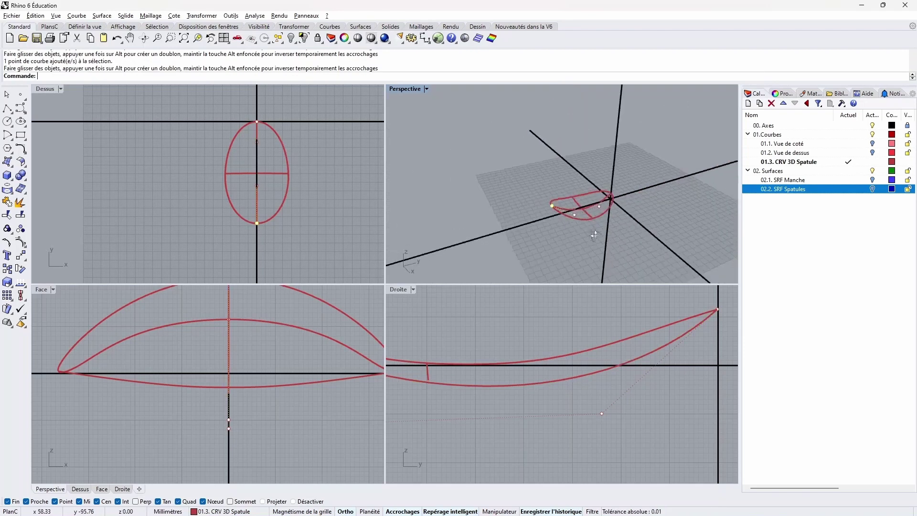
Step: Split the lower outline into two halves using the lower lengthwise curve as the cutting object
key("Escape")
key("Escape")
left_click(593, 208)
left_click(600, 209)
scroll(591, 222, "up", 9)
key("F10")
right_click_drag(563, 226, 564, 235)
left_click(572, 202)
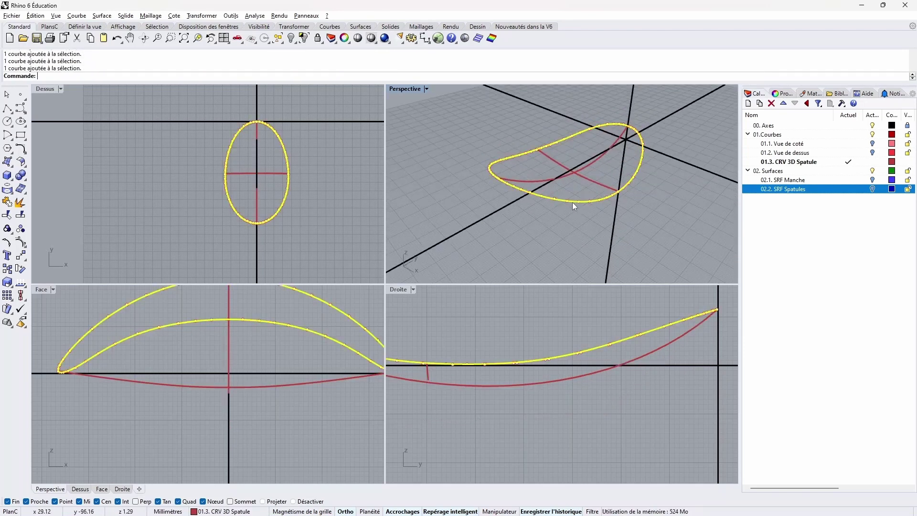
left_click(21, 214)
left_click(590, 168)
key("Return")
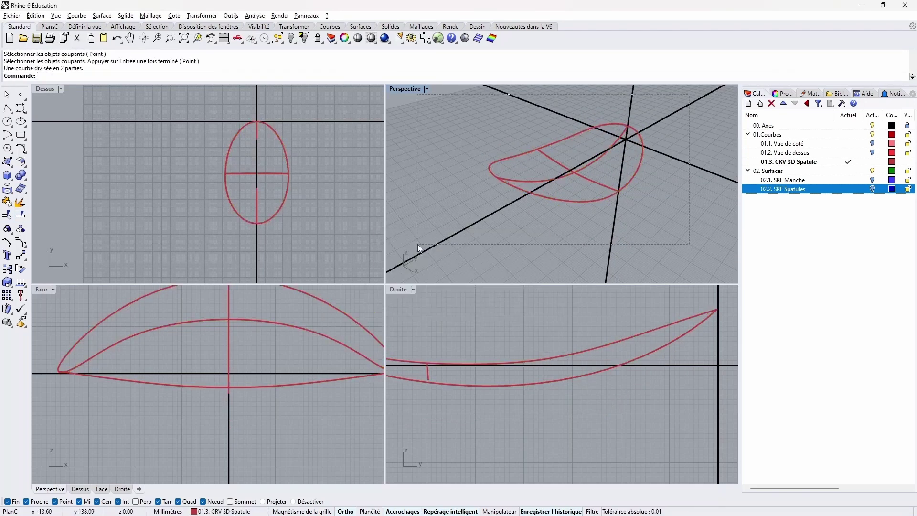
Step: Build a second network surface from the two lower outline halves, the lengthwise curve and the cross curve
key("ctrl+a")
left_click(7, 161)
left_click(49, 167)
left_click(265, 399)
Step: Assign the new lower bowl surface to the 02.2. SRF Spatules layer and turn that layer on
left_click(580, 188)
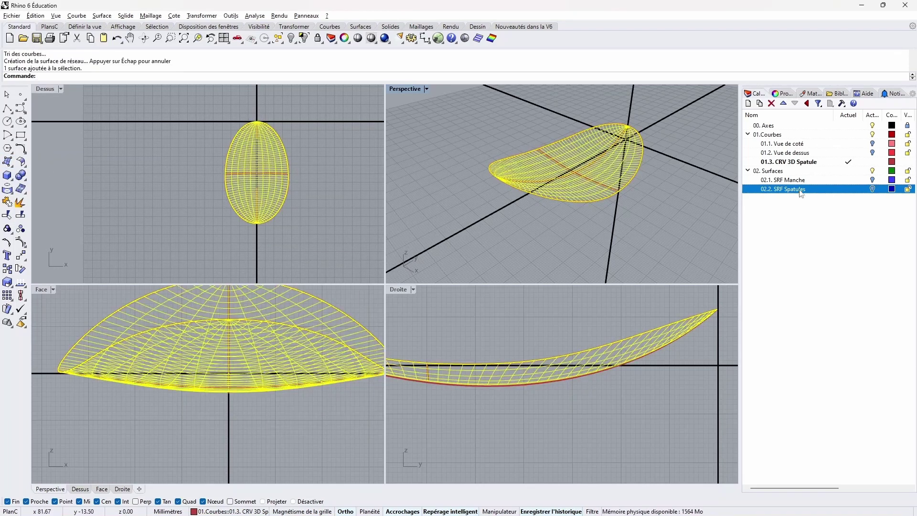
right_click(799, 190)
left_click(807, 362)
left_click(872, 189)
Step: Hide the 01.Courbes and 02.1. SRF Manche layers and make 02.2. SRF Spatules the current layer
left_click(848, 180)
left_click(872, 135)
right_click_drag(525, 157, 495, 167)
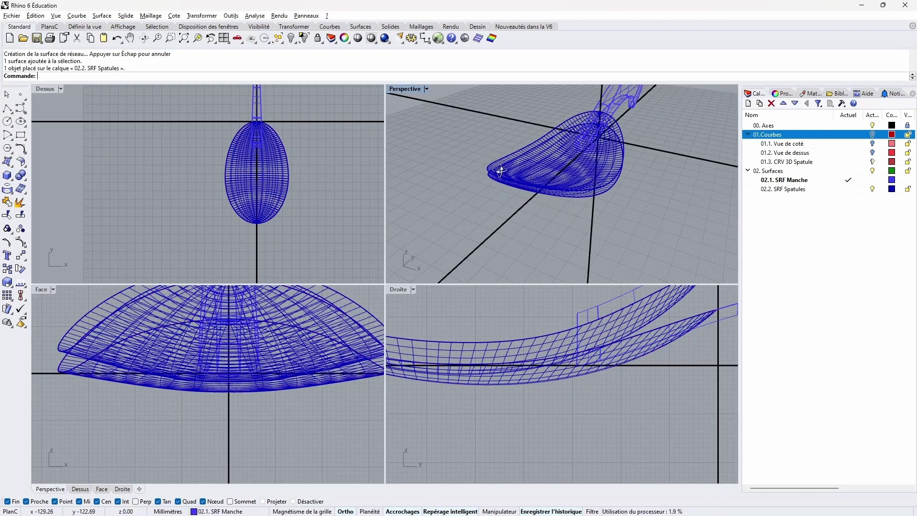
left_click(869, 189)
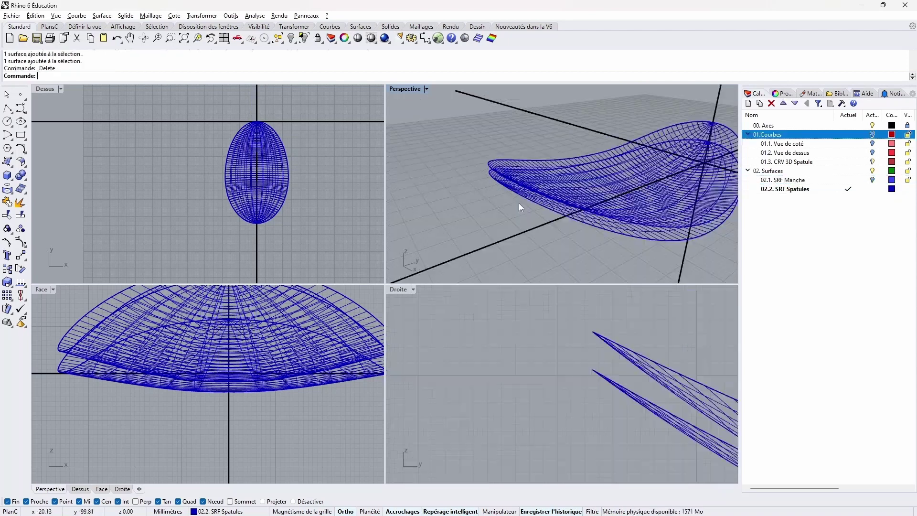
Step: Blend the upper and lower bowl surfaces along one side edge with curvature continuity and bulge values 0.66 and 1.474
right_click_drag(518, 203, 595, 214)
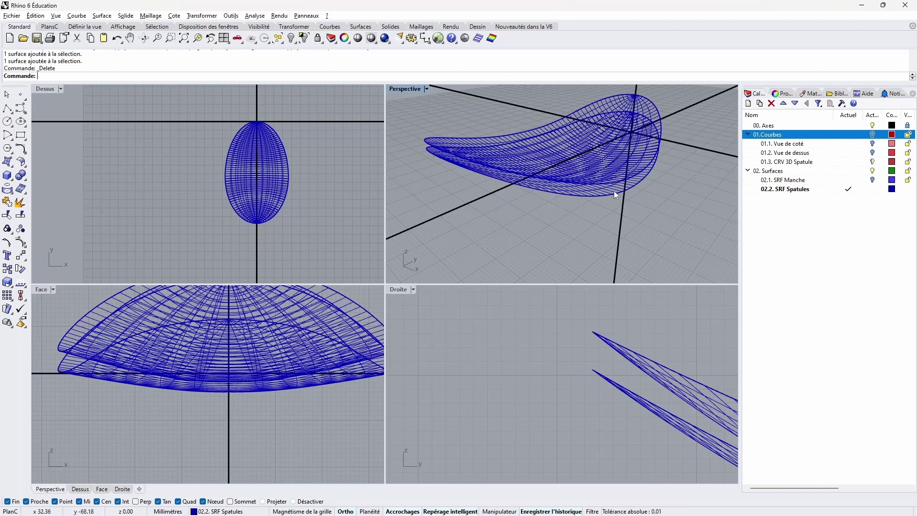
left_click(25, 164)
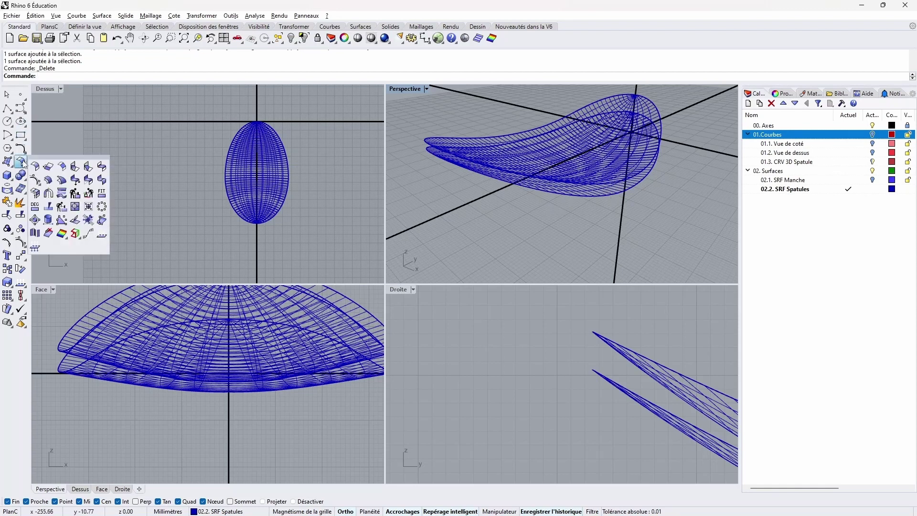
left_click(102, 167)
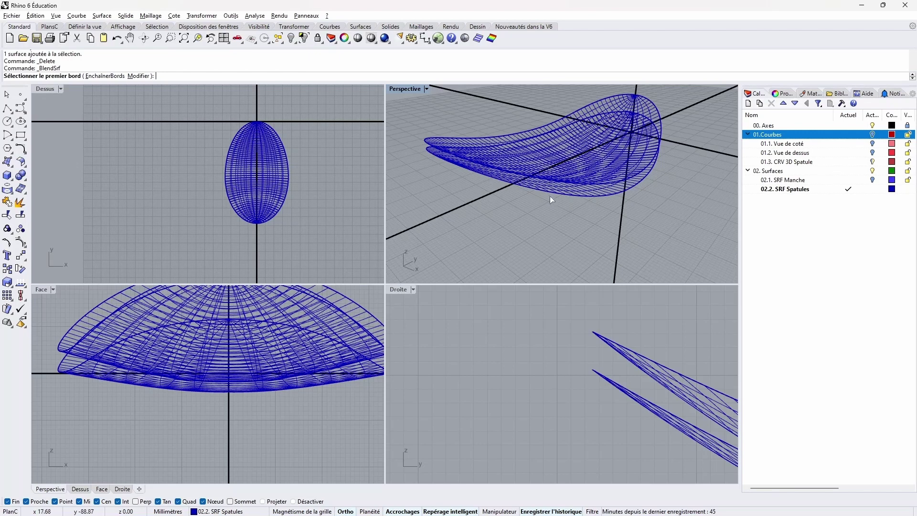
left_click(661, 122)
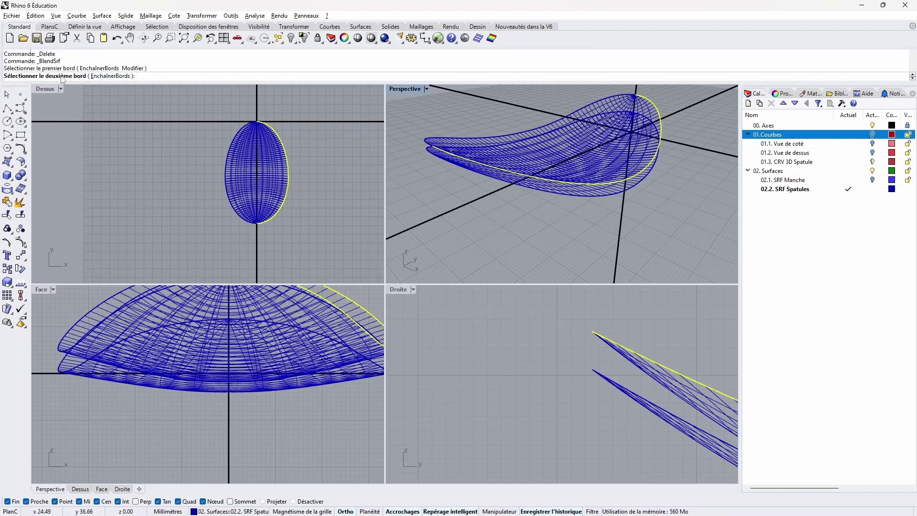
left_click(641, 183)
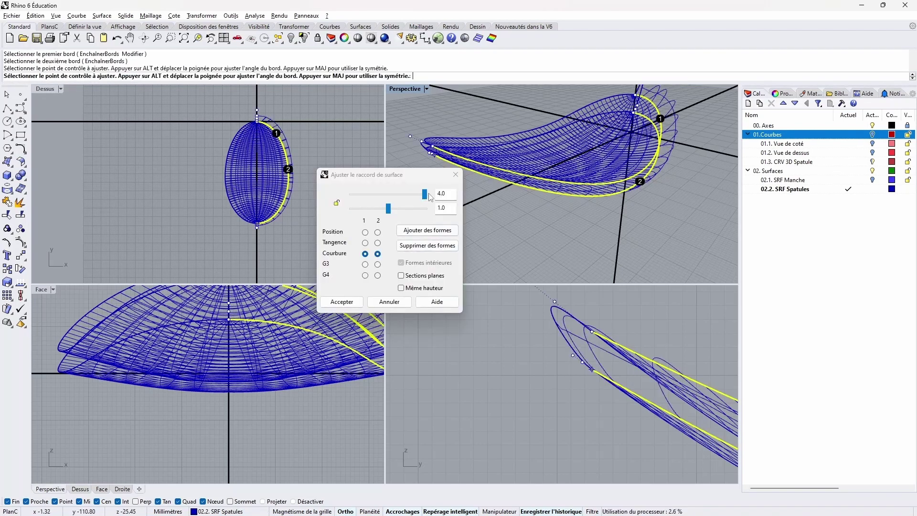
left_click_drag(388, 194, 398, 210)
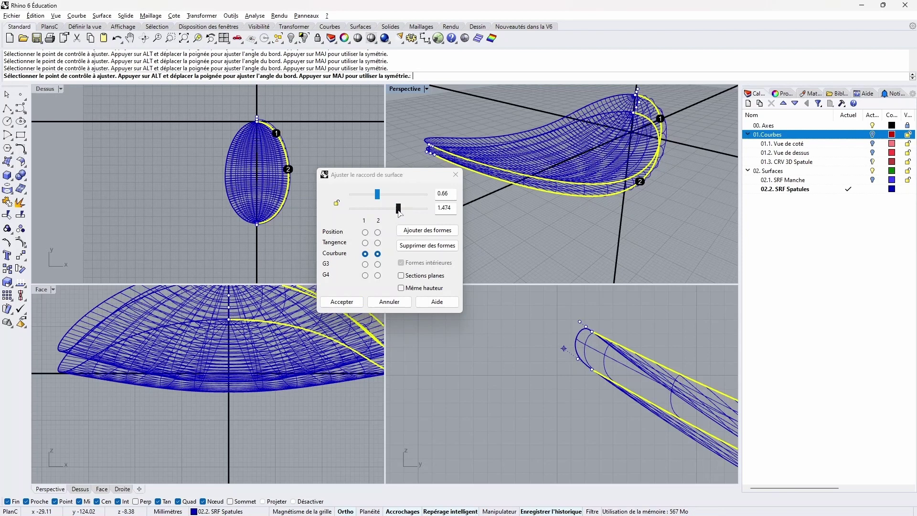
left_click(351, 303)
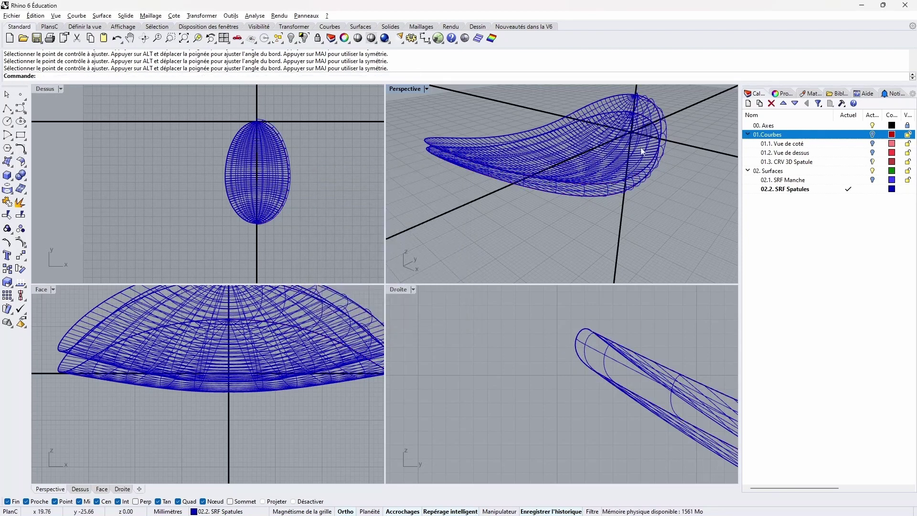
Step: Mirror the side rim blend surface across the bowl's lengthwise axis to close the opposite edge
left_click(665, 124)
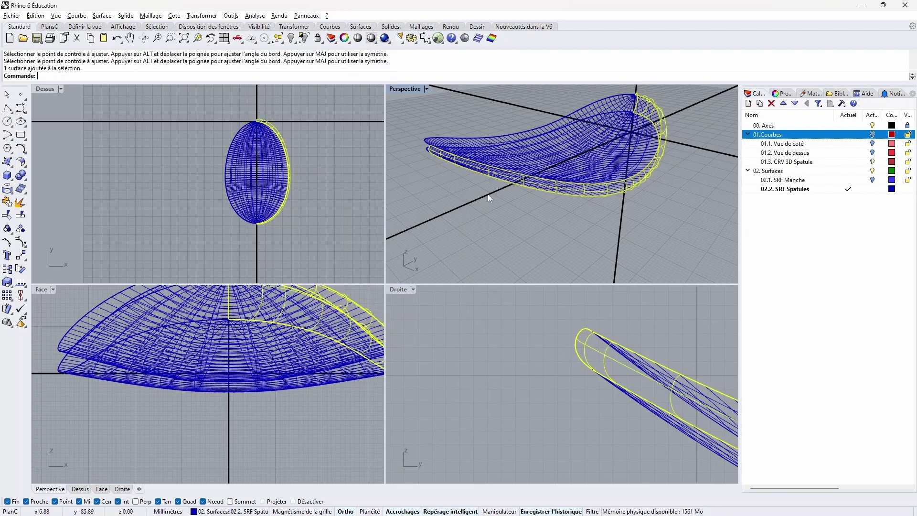
left_click(202, 16)
left_click(214, 91)
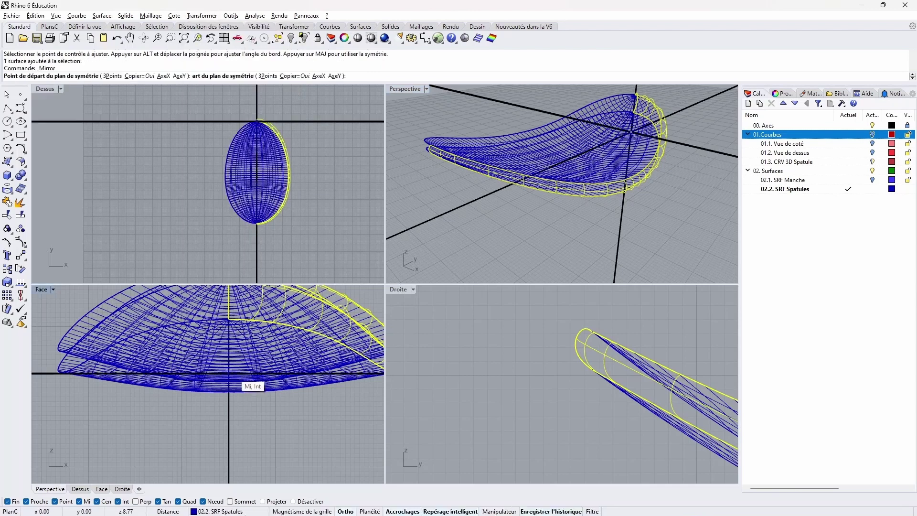
left_click(256, 258)
left_click(256, 256)
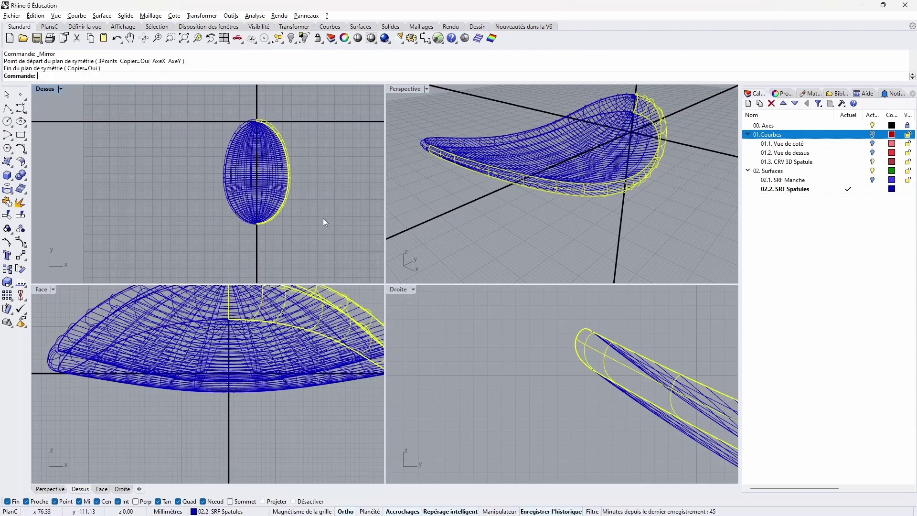
Step: Preview all four bowl surfaces with environment mapping and inspect the reflections in the perspective view
left_click(412, 110)
scroll(537, 139, "down", 7)
left_click_drag(671, 128, 471, 187)
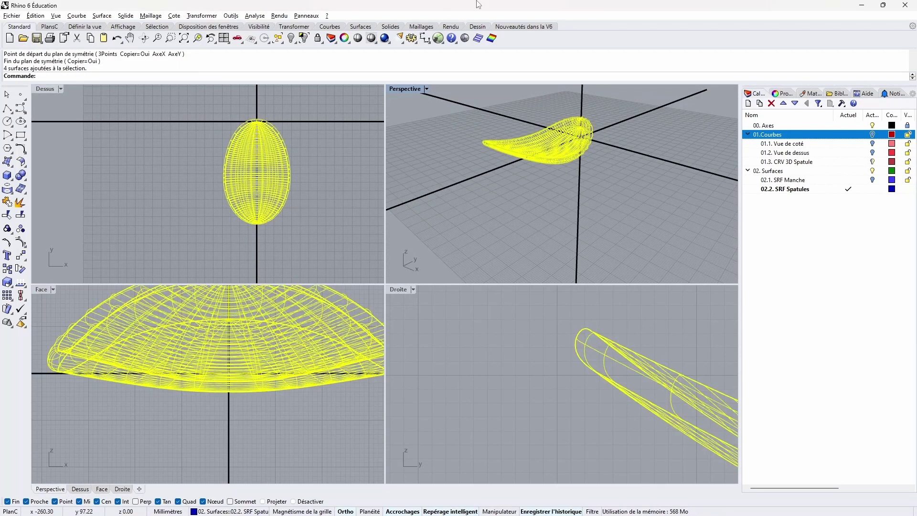
left_click(464, 38)
double_click(399, 89)
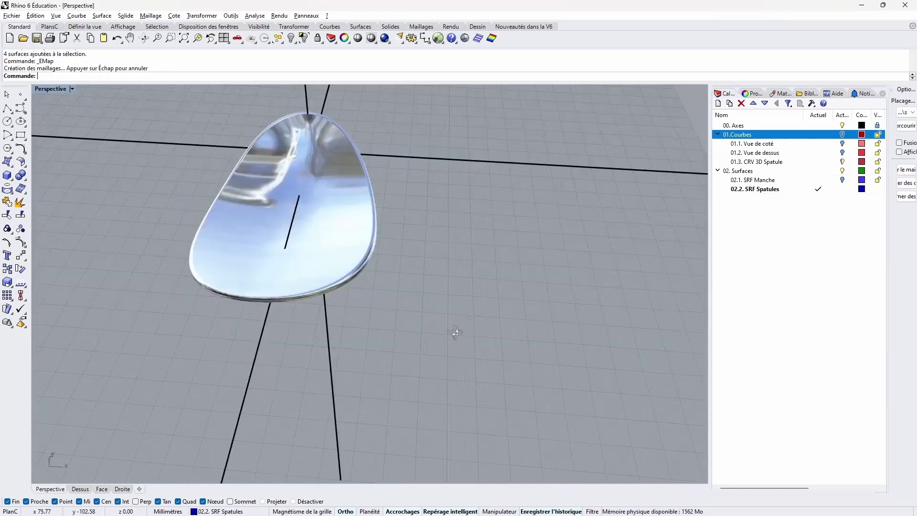
right_click_drag(456, 333, 496, 306)
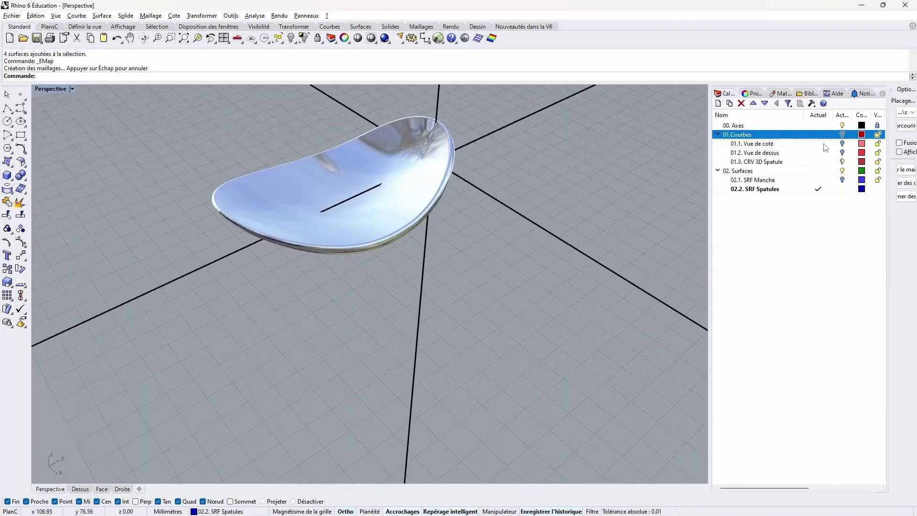
Step: Turn on the 02.1. SRF Manche layer and check the handle and bowl together with environment mapping
left_click(842, 180)
scroll(600, 182, "down", 7)
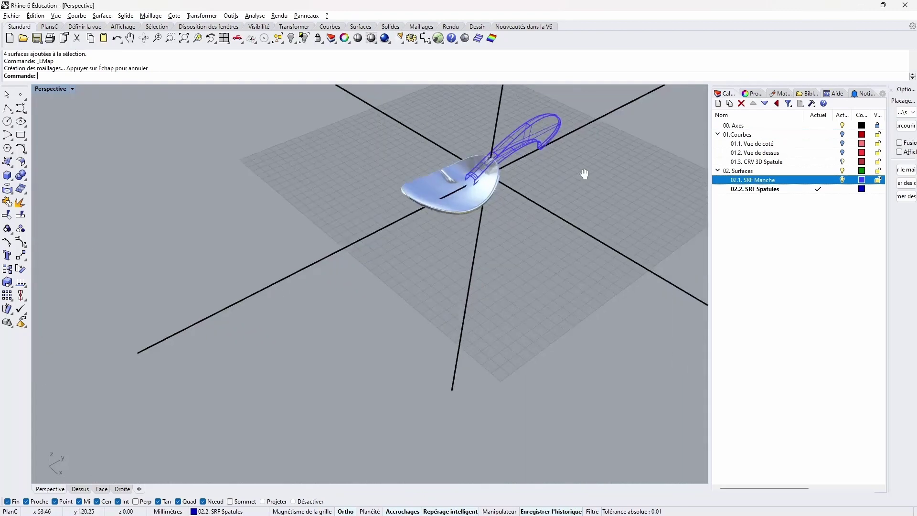
right_click_drag(583, 176, 540, 225, "shift")
left_click_drag(575, 103, 453, 244)
left_click(452, 38)
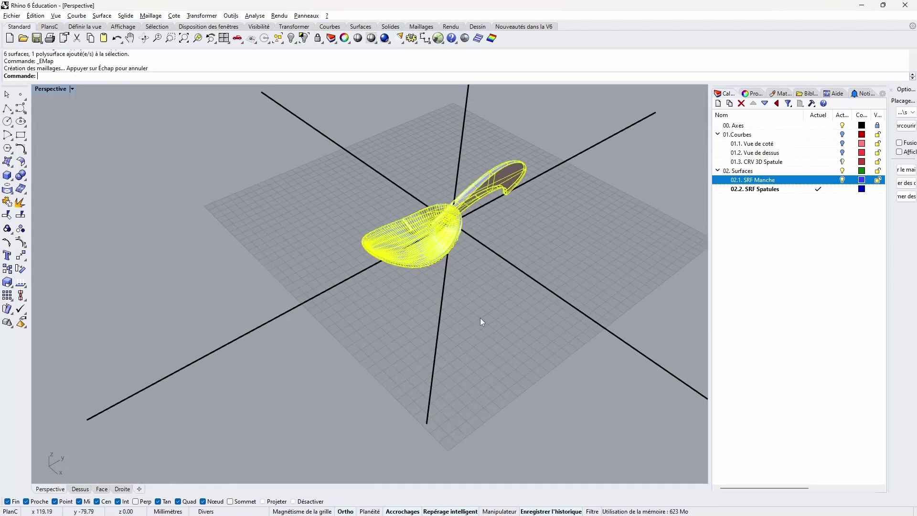
right_click_drag(480, 317, 459, 375)
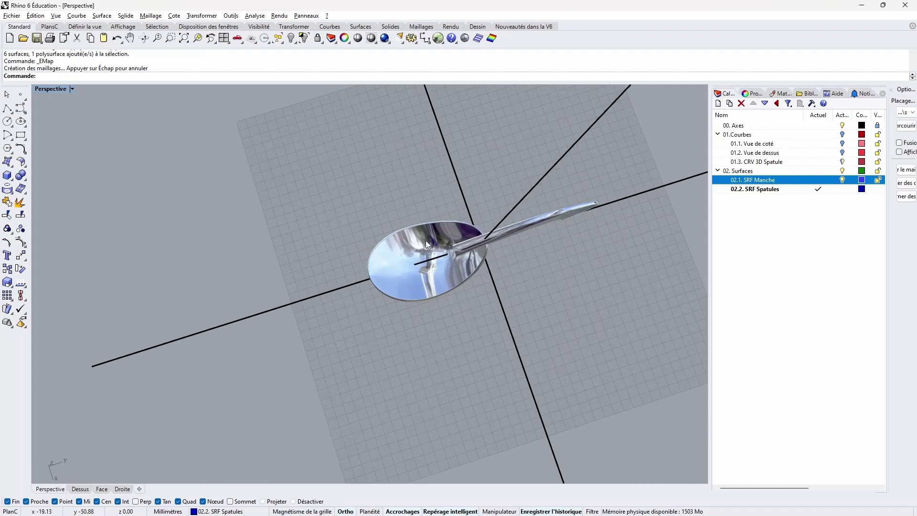
mouse_move(501, 252)
right_mouse_down()
mouse_move(503, 323)
mouse_move(478, 330)
right_mouse_up()
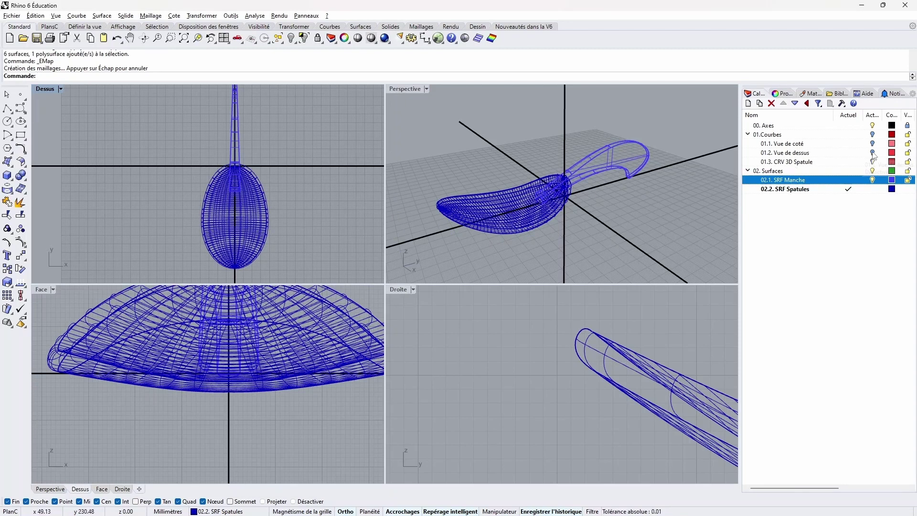
Step: Make 01.2. Vue de dessus the current layer and draw a rectangle about 67 mm tall over the bowl-handle junction in the top view
left_click(848, 153)
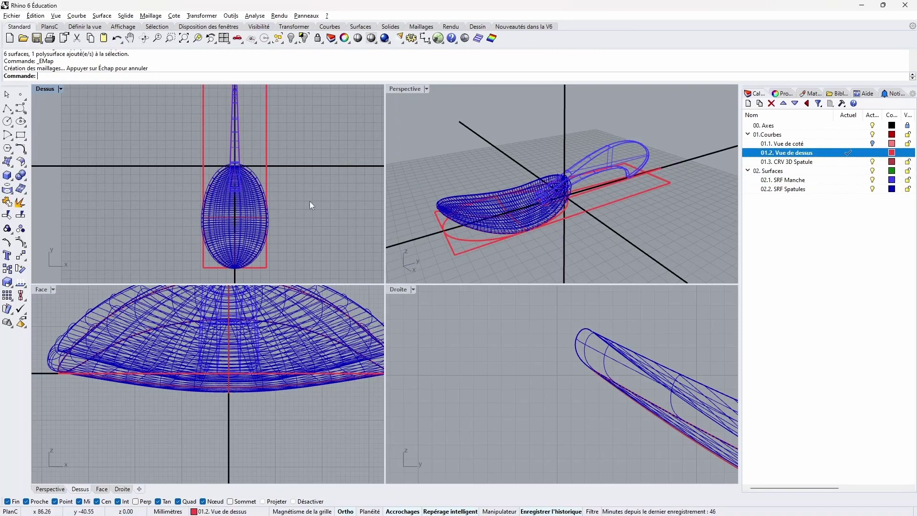
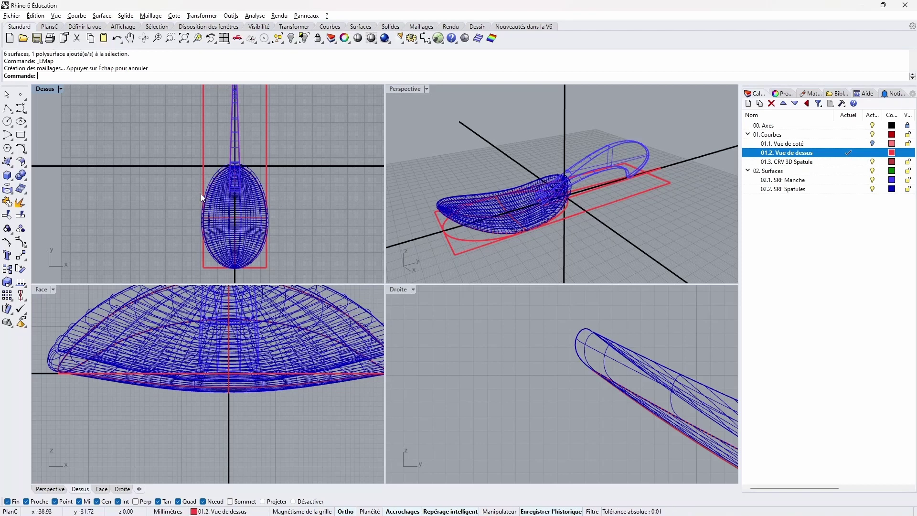
left_click(20, 136)
left_click(188, 145)
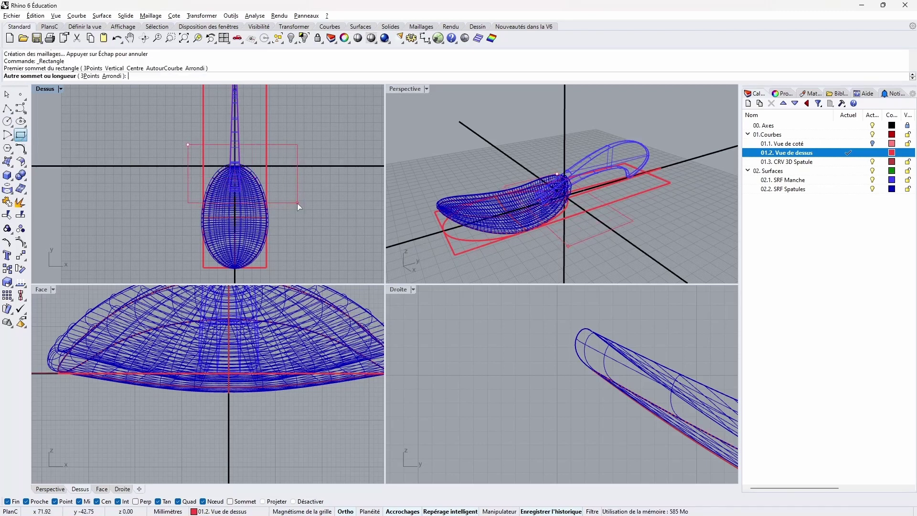
left_click(297, 203)
left_click(289, 148)
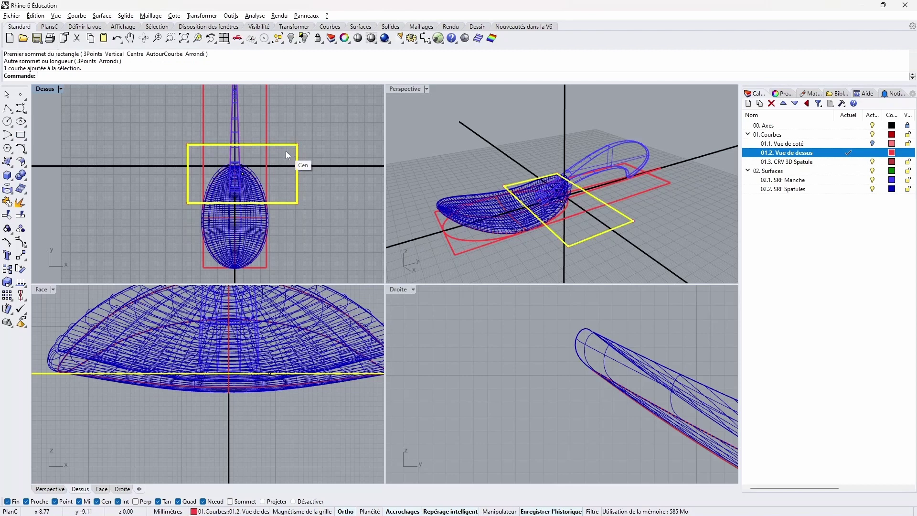
Step: Shift the rectangle sideways to roughly centre it on the spoon axis and shorten its height from the bowl side with a 1D scale
double_click(42, 90)
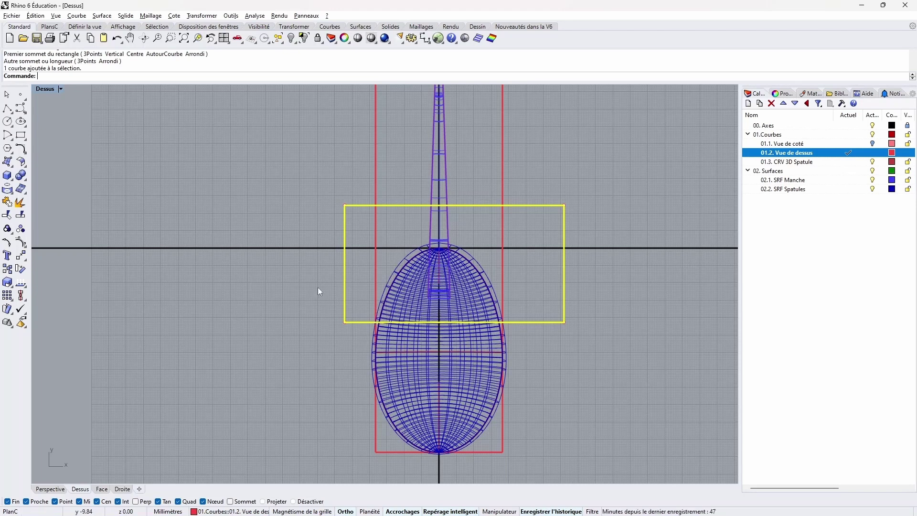
left_click_drag(544, 323, 531, 326)
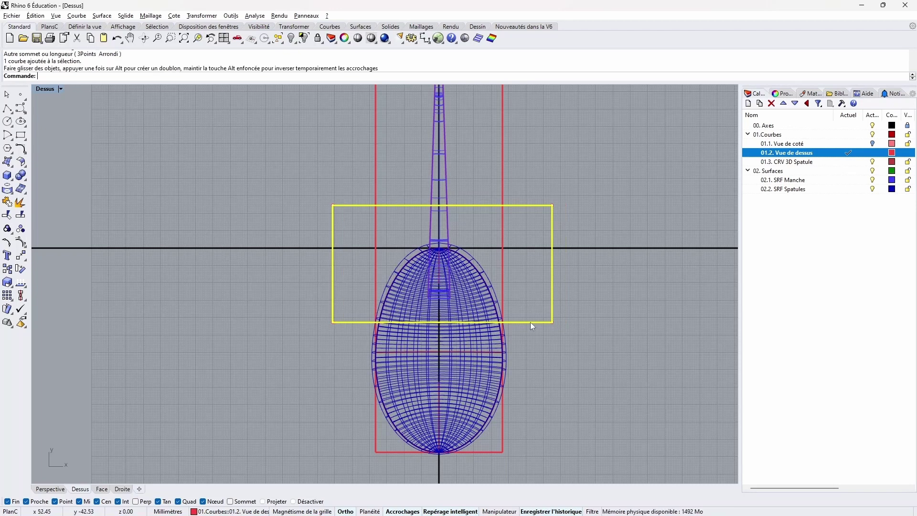
left_click(201, 16)
mouse_move(287, 69)
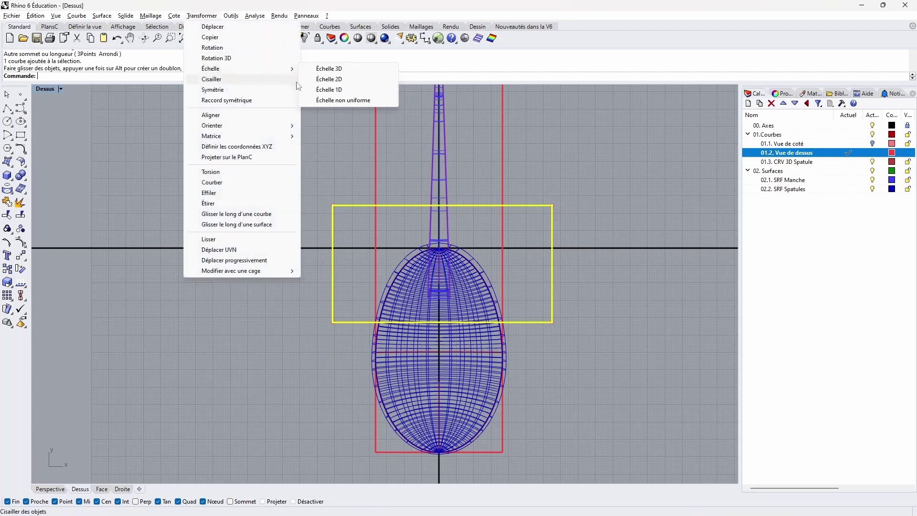
left_click(333, 91)
left_click(333, 206)
left_click(326, 322)
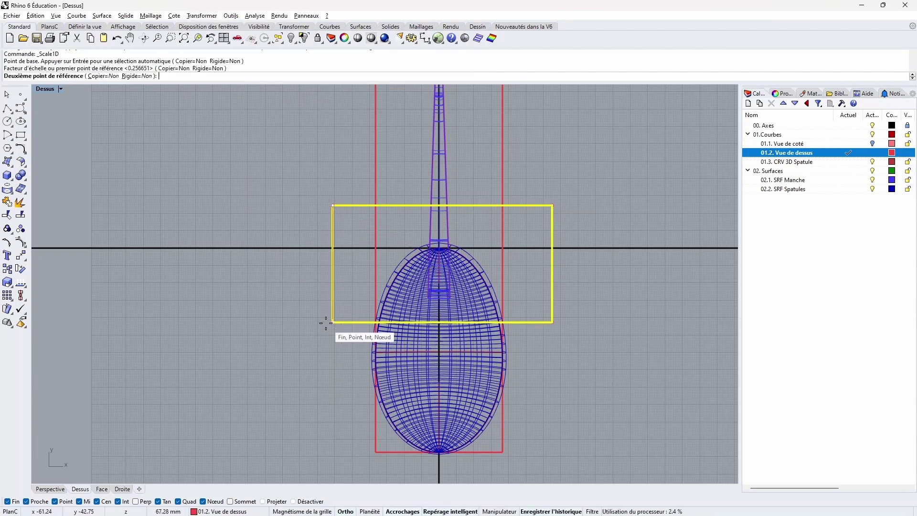
left_click(309, 299)
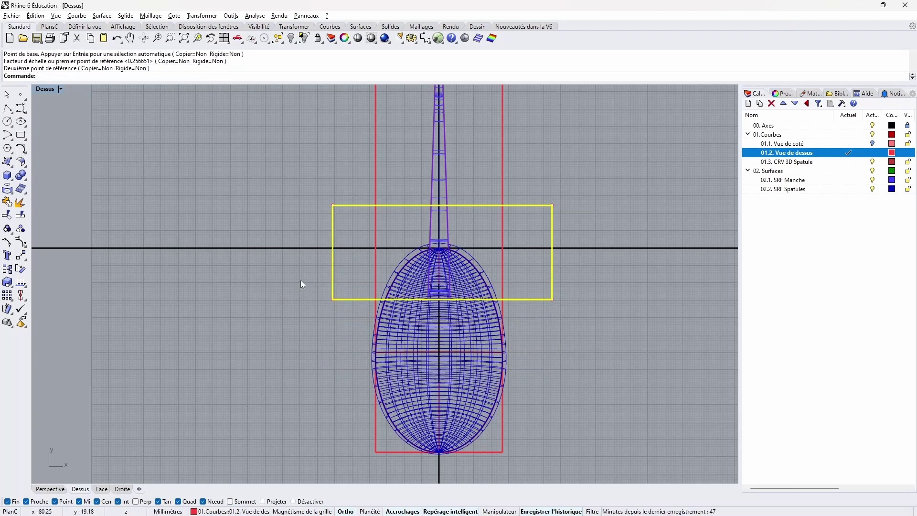
key("Escape")
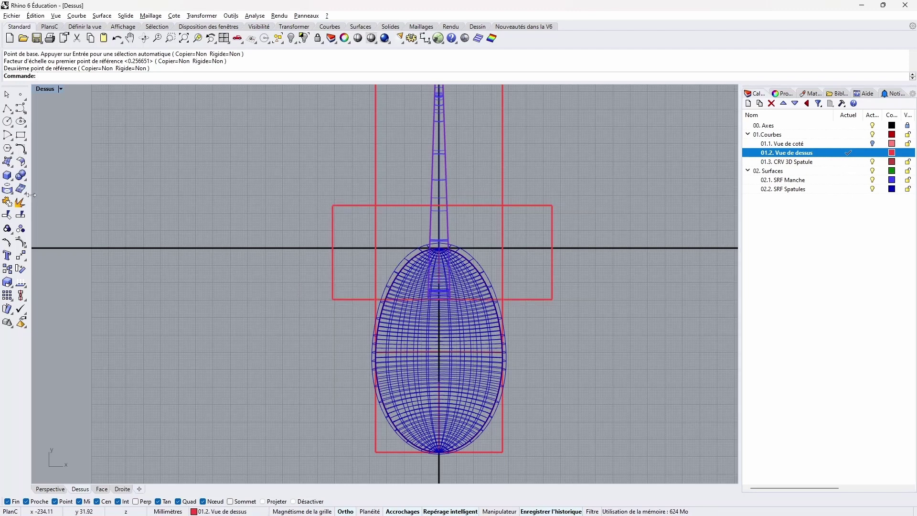
Step: Trim away the parts of the bowl, rim blend and handle surfaces inside the rectangle
left_click(353, 207)
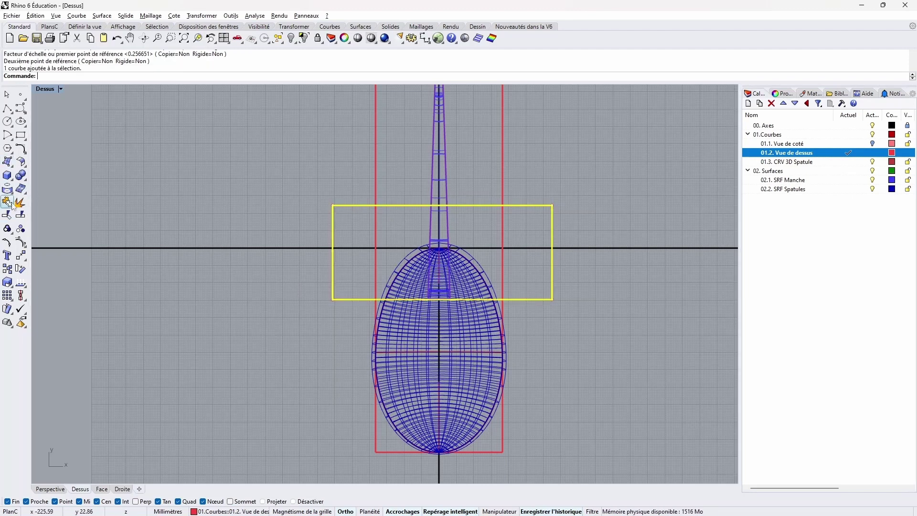
left_click(8, 214)
left_click(416, 278)
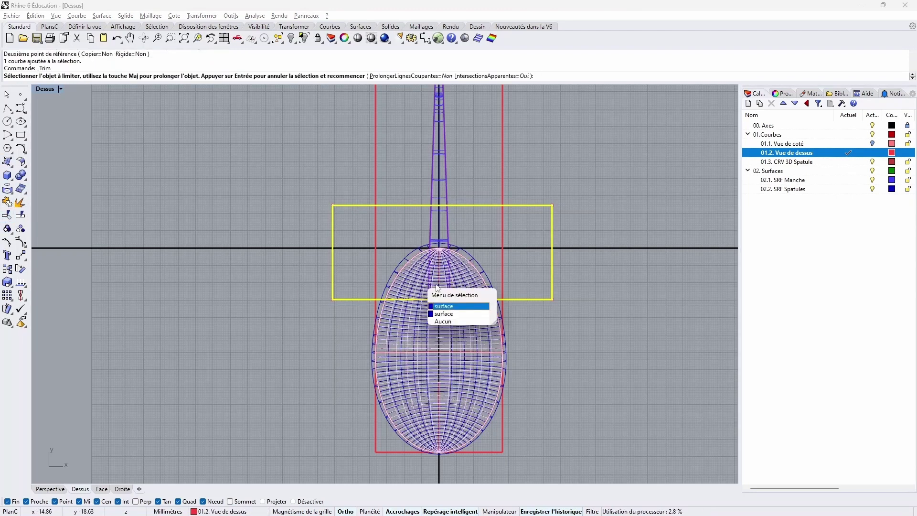
left_click(445, 307)
left_click(415, 279)
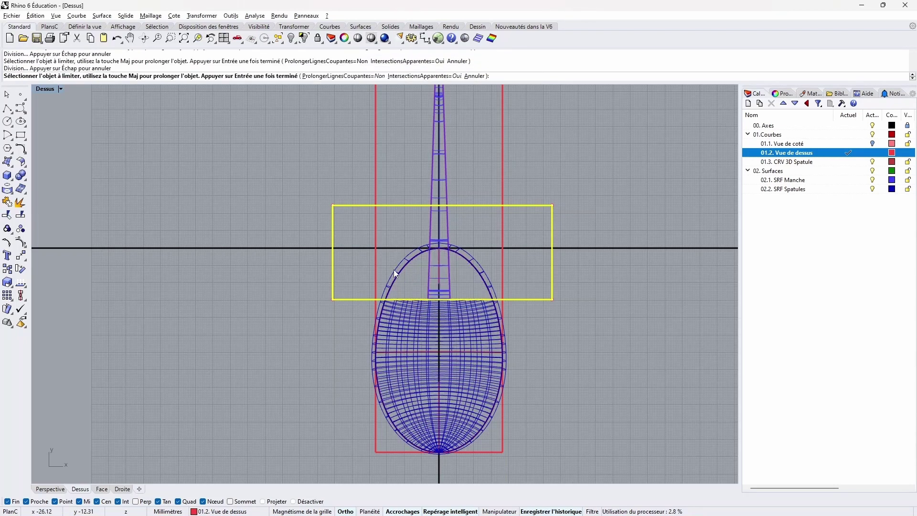
left_click(443, 239)
left_click(448, 232)
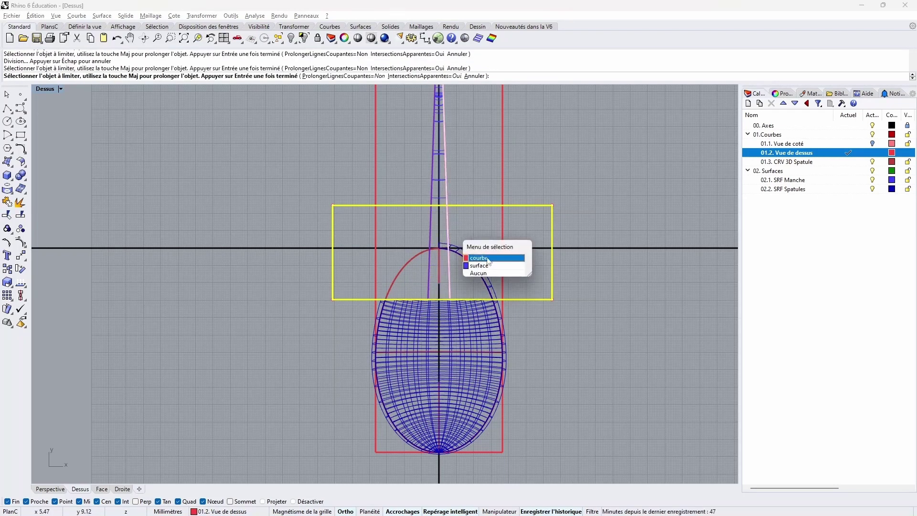
left_click(478, 266)
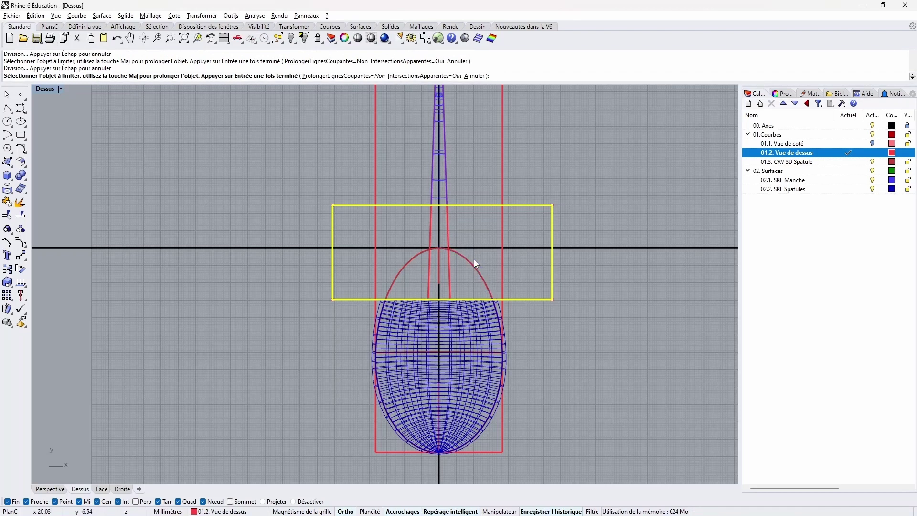
Step: Make 02. Surfaces the current layer and hide the 01.Courbes layer with its sublayers
double_click(46, 90)
double_click(405, 89)
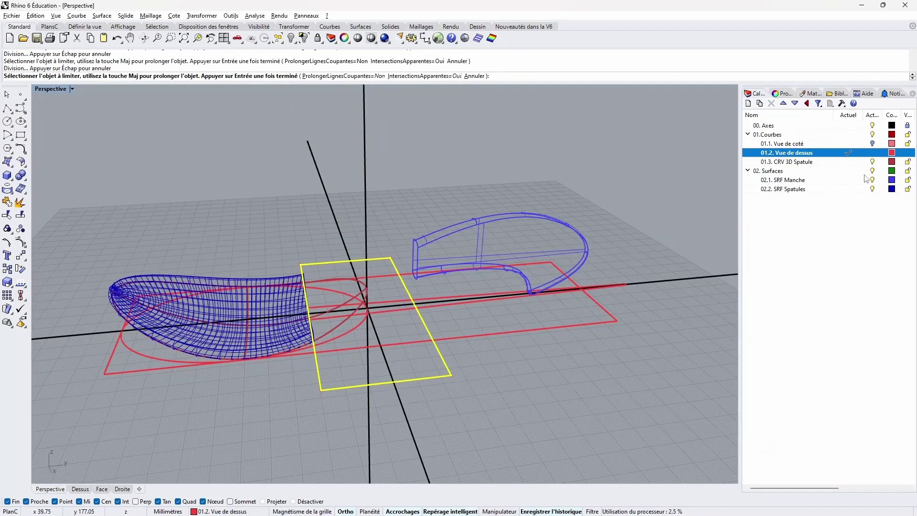
left_click(848, 170)
left_click(872, 144)
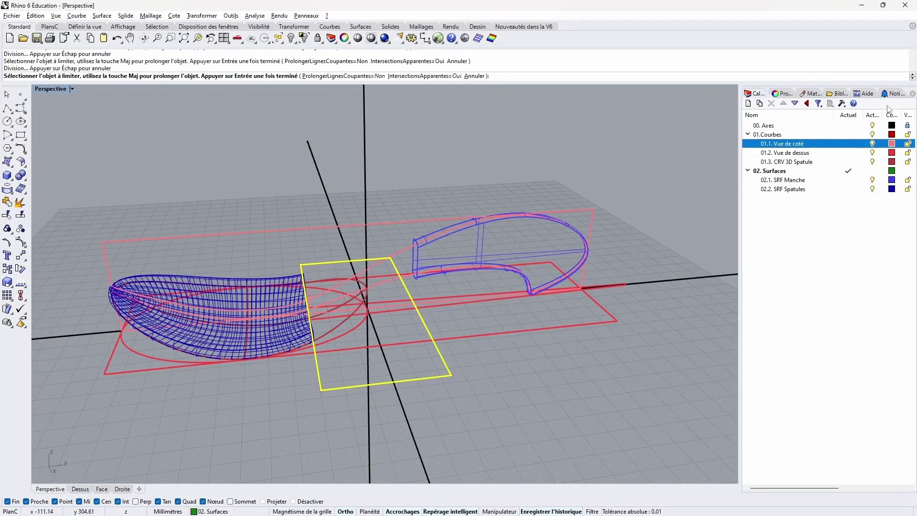
left_click(872, 135)
mouse_move(616, 315)
right_mouse_down()
mouse_move(554, 312)
mouse_move(600, 322)
mouse_move(599, 311)
right_mouse_up()
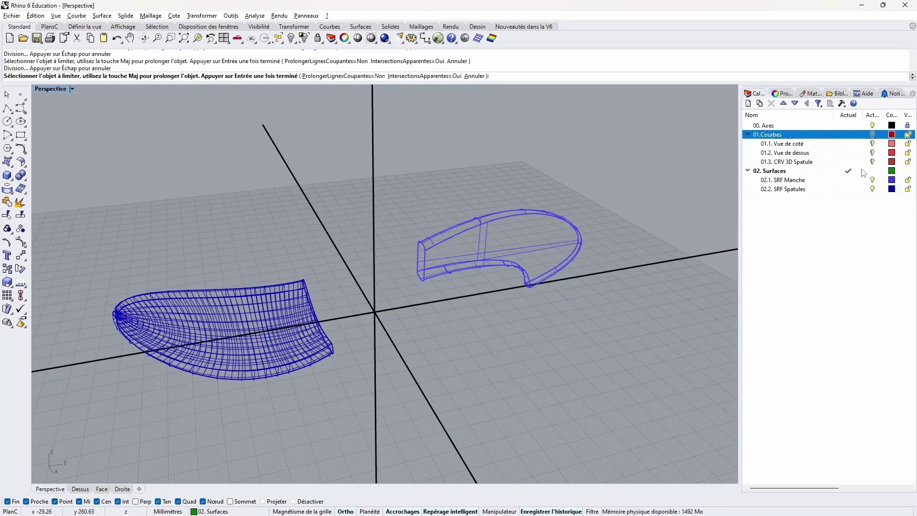
Step: Add a sublayer named 02.3. SRF Raccordement under 02. Surfaces and make it current
double_click(812, 190)
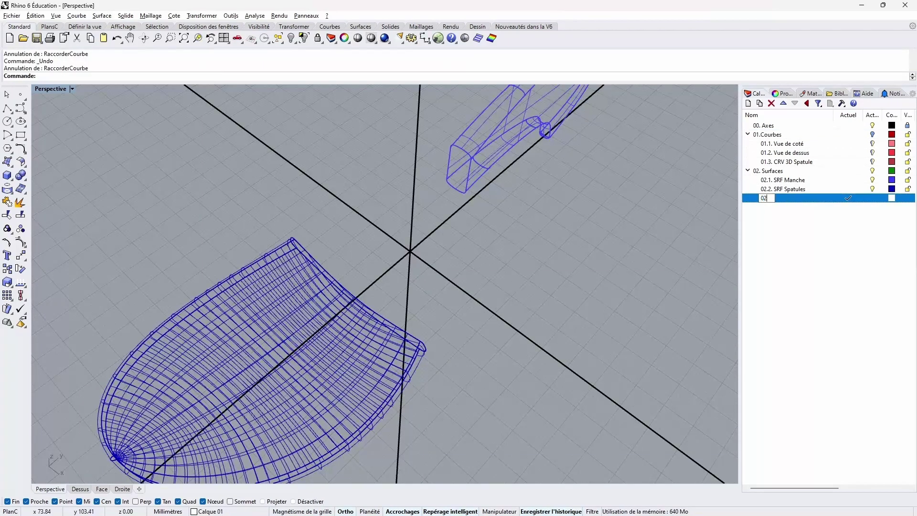
type("SRF ")
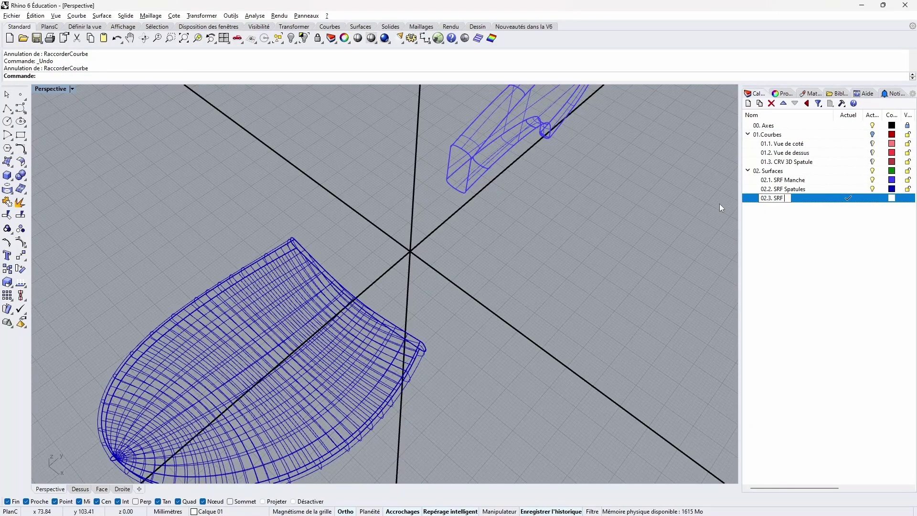
type("Raccordoment")
key("Return")
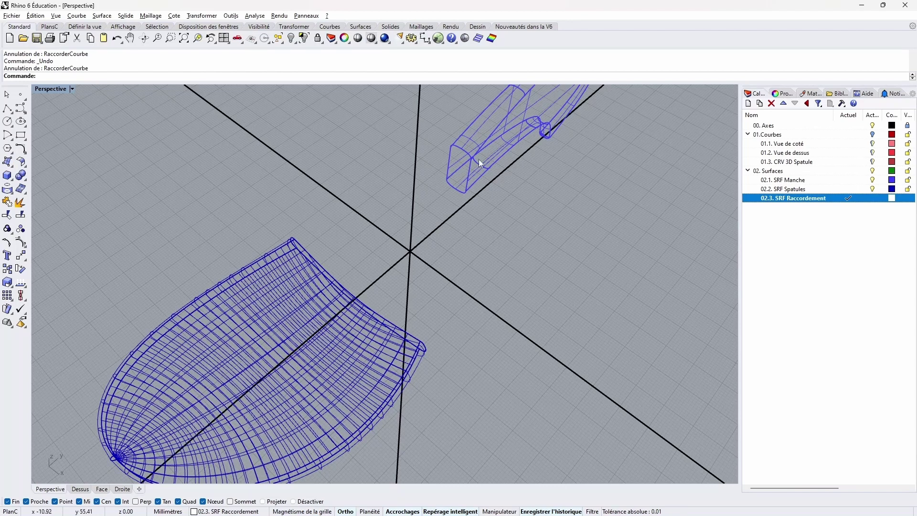
Step: Blend the handle's upper edge to the bowl's upper rim edge on one side with a curvature-continuous curve
left_click(22, 149)
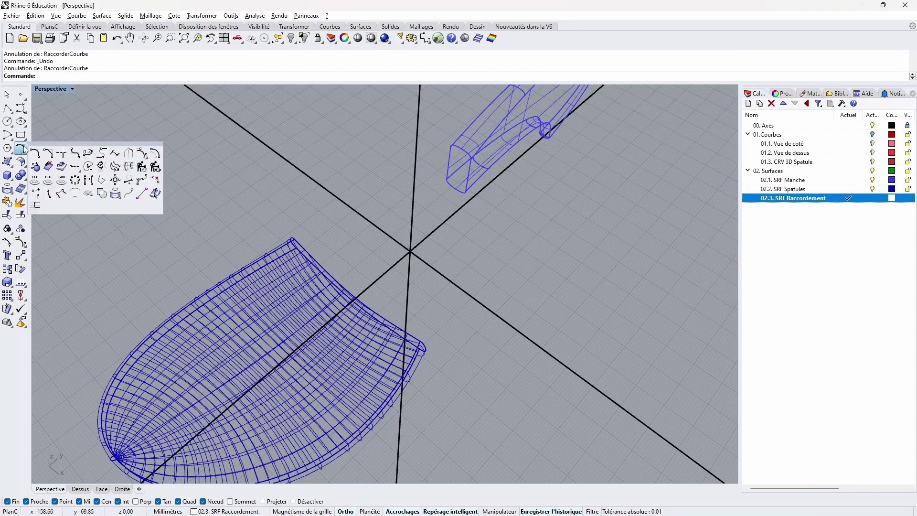
left_click(88, 153)
right_click_drag(340, 139, 453, 141)
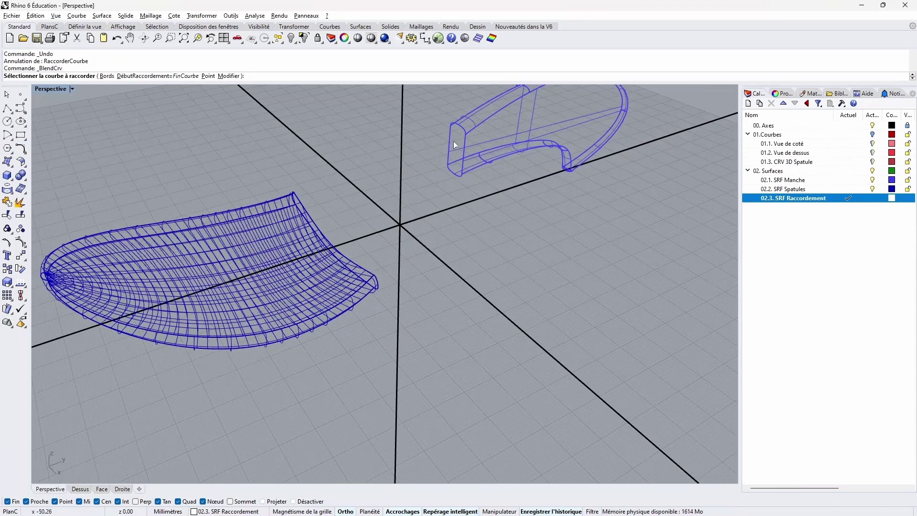
left_click(470, 130)
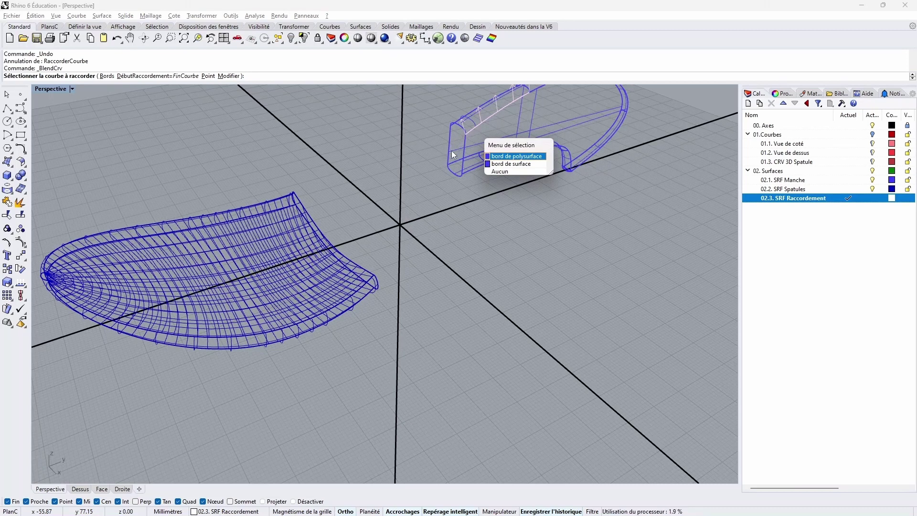
left_click(366, 285)
left_click(404, 310)
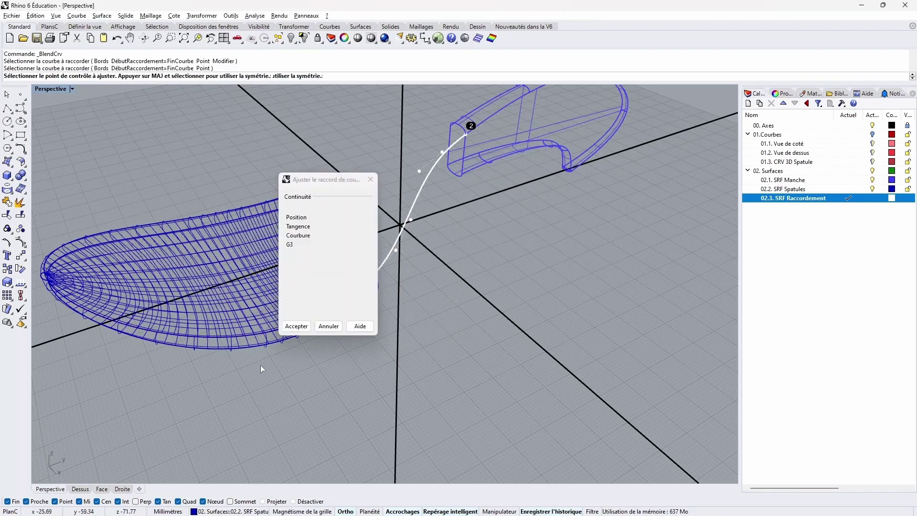
left_click(297, 326)
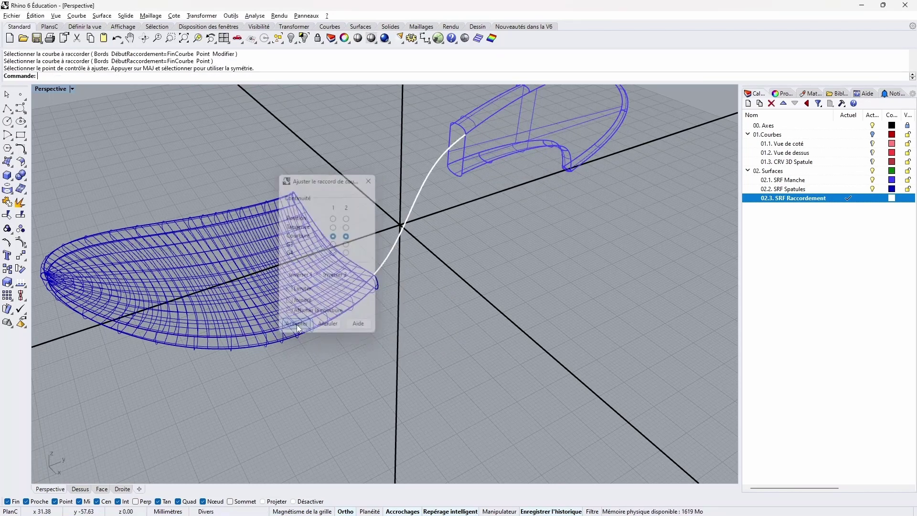
Step: Add a second curvature-continuous blend curve on the same side, joining the handle's lower edge to the bowl's lower rim edge
right_click_drag(417, 285, 408, 213)
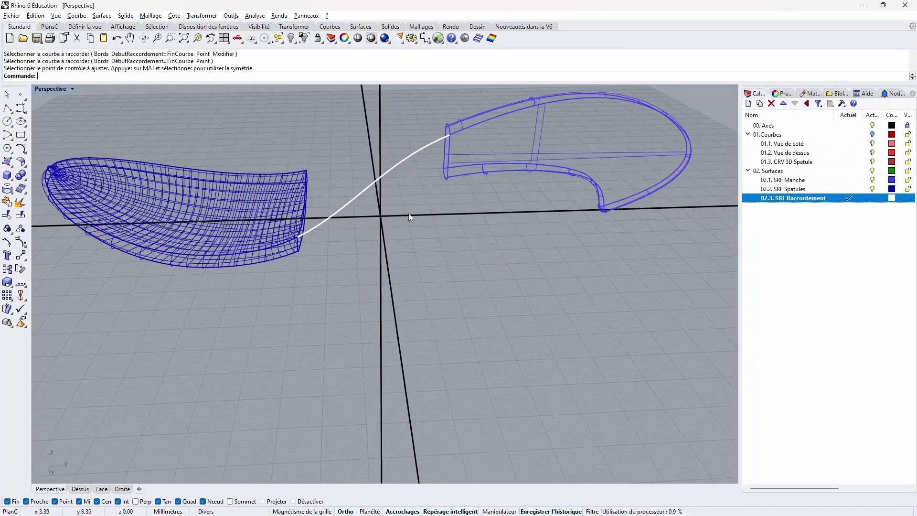
key("Return")
left_click(468, 177)
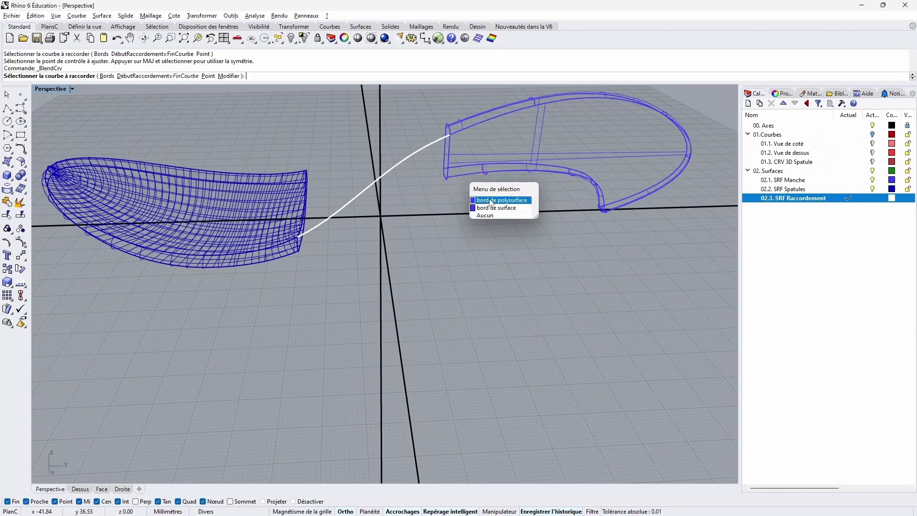
left_click(491, 201)
left_click(288, 252)
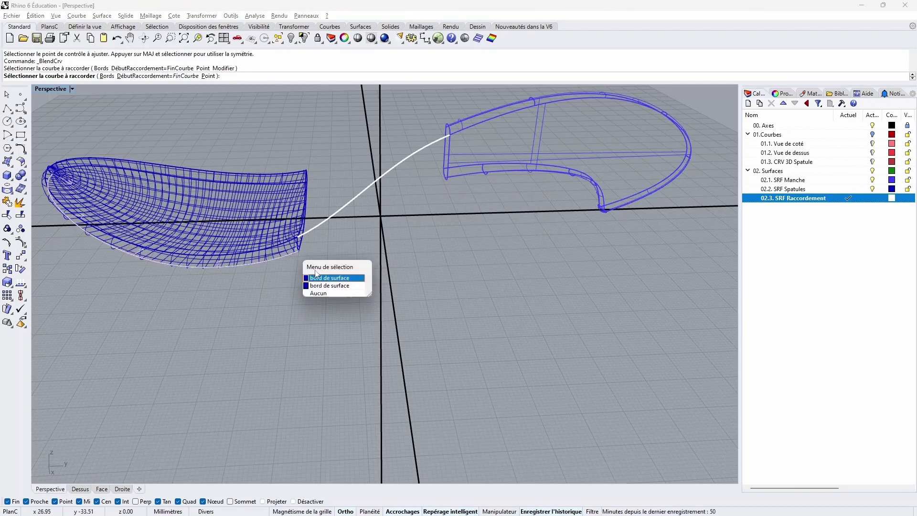
left_click(325, 280)
left_click(297, 327)
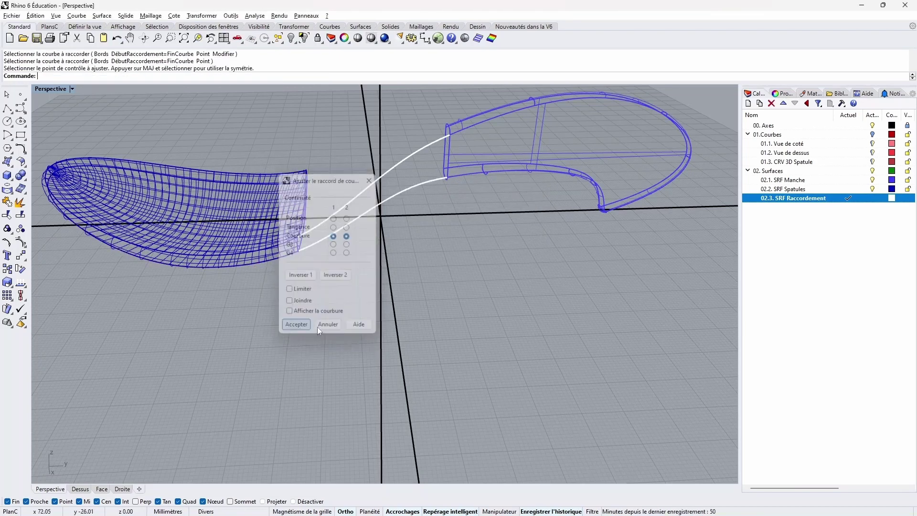
Step: Mirror the two blend curves across the spoon's long axis, keeping the originals
right_click_drag(317, 327, 513, 332)
left_click_drag(525, 304, 467, 306)
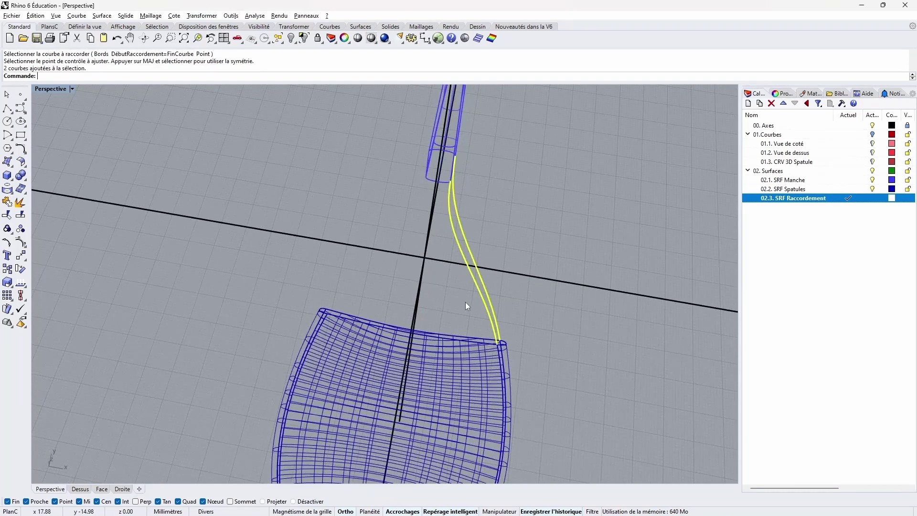
left_click(197, 16)
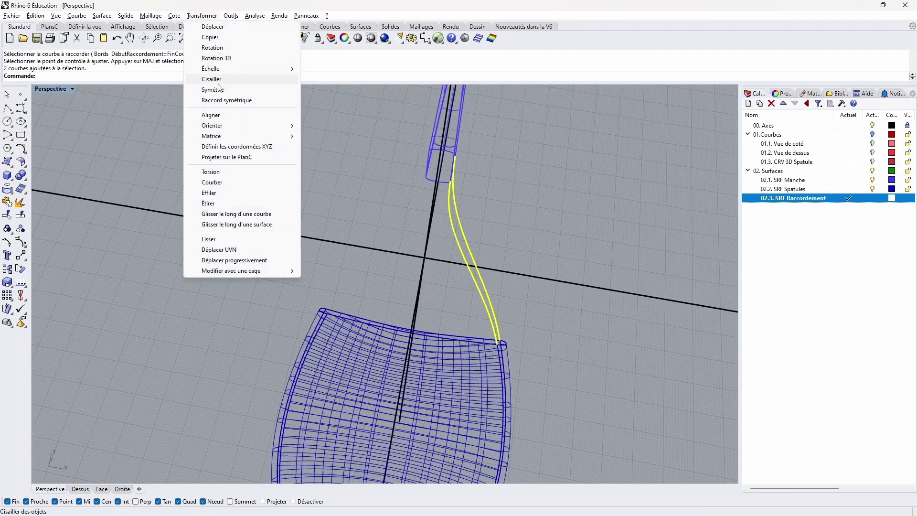
left_click(211, 90)
left_click(400, 266)
right_click_drag(440, 302, 475, 286)
left_click(434, 263)
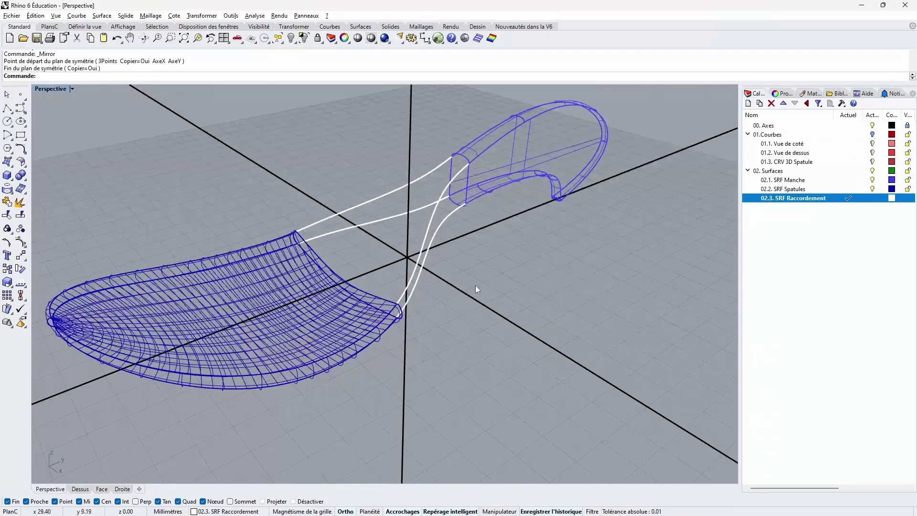
right_click_drag(365, 274, 397, 309)
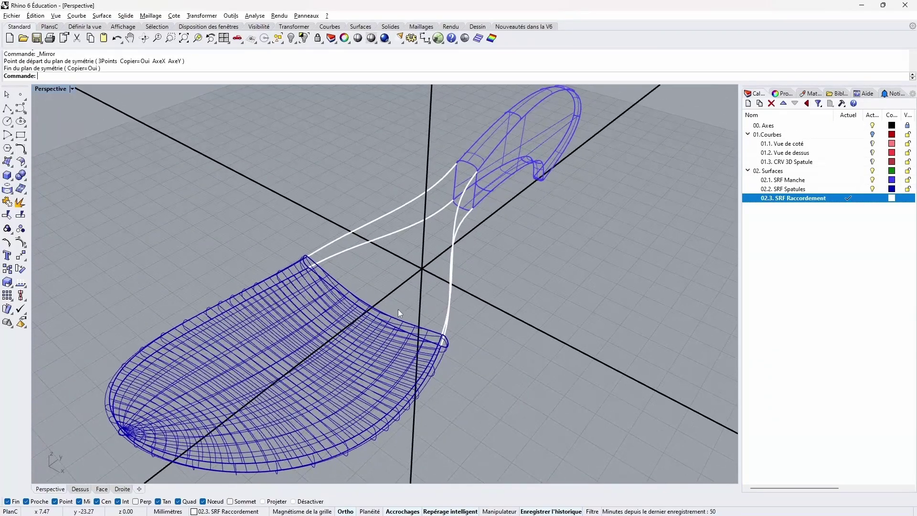
left_click(339, 239)
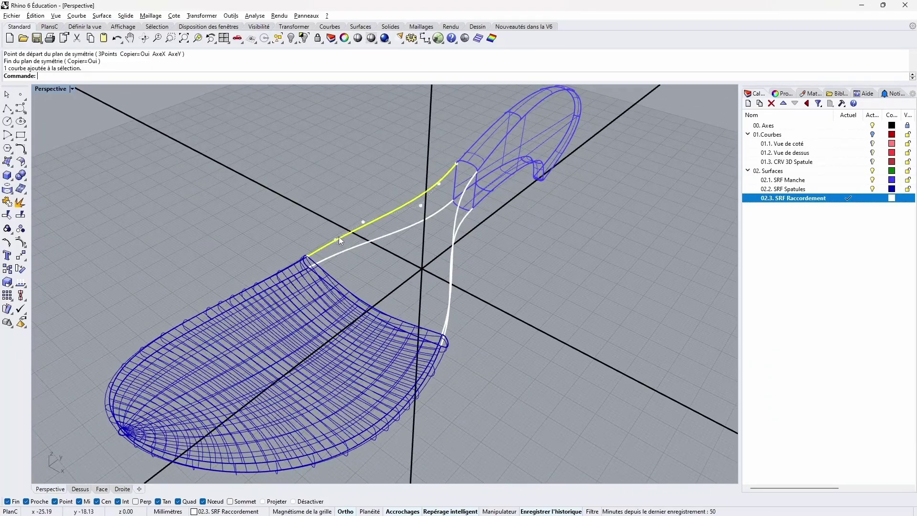
right_click_drag(434, 261, 436, 215)
left_click(435, 214, "shift")
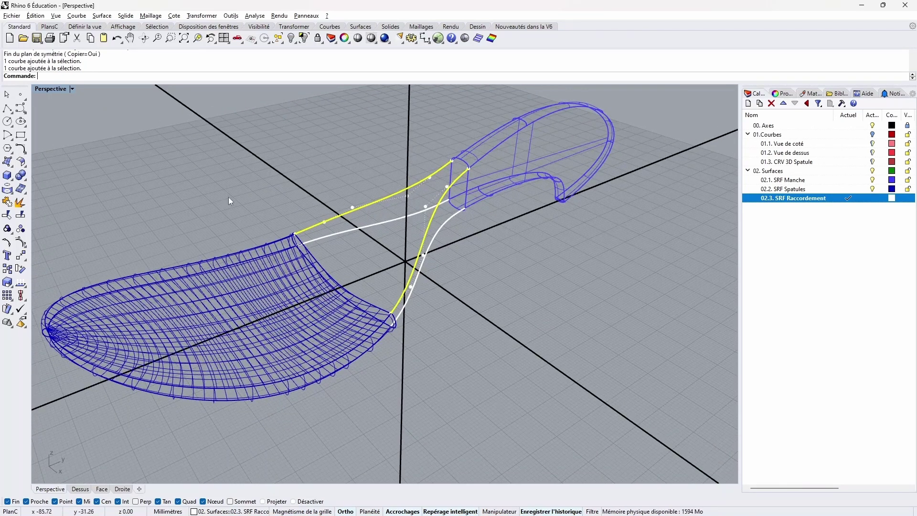
left_click(205, 188)
Step: Create the upper network surface from the two upper blend curves and the bowl and handle edges, with curvature matching at both edges
left_click(8, 162)
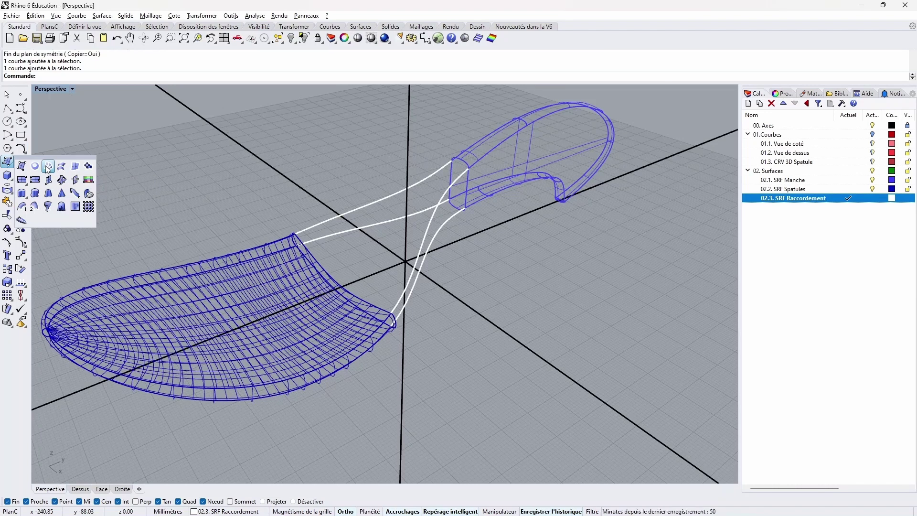
left_click(47, 167)
right_click_drag(326, 244, 366, 295)
left_click(366, 295)
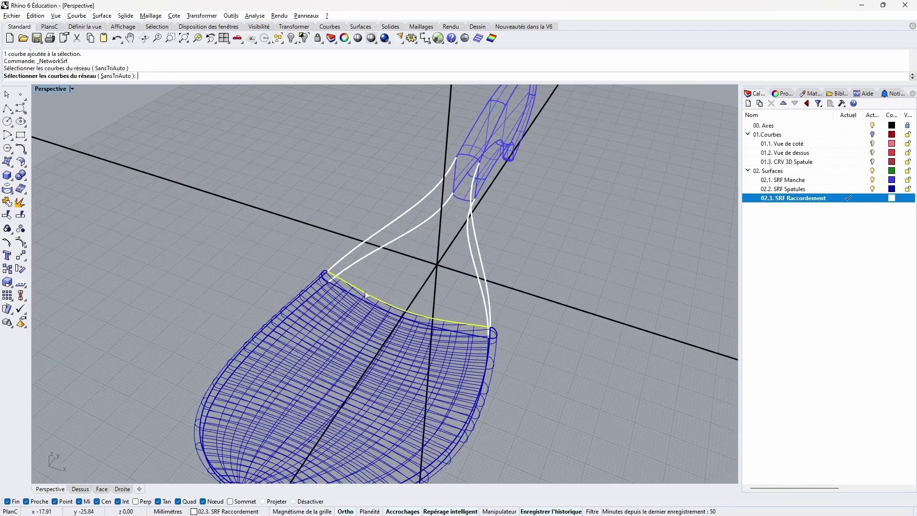
left_click(390, 231)
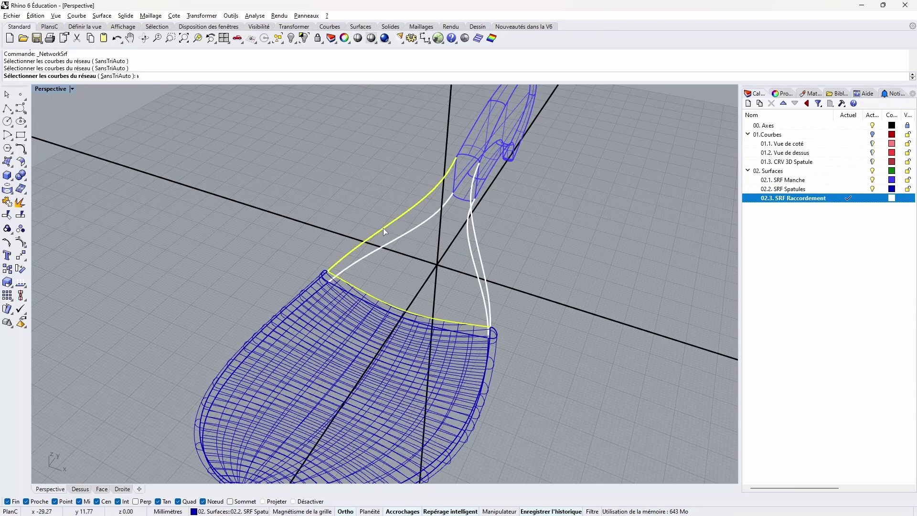
left_click(471, 159)
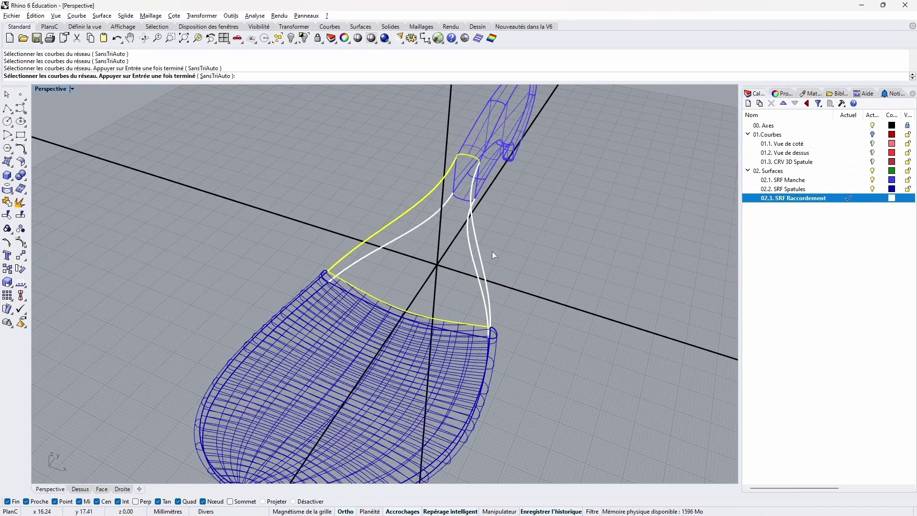
left_click(480, 257)
key("Return")
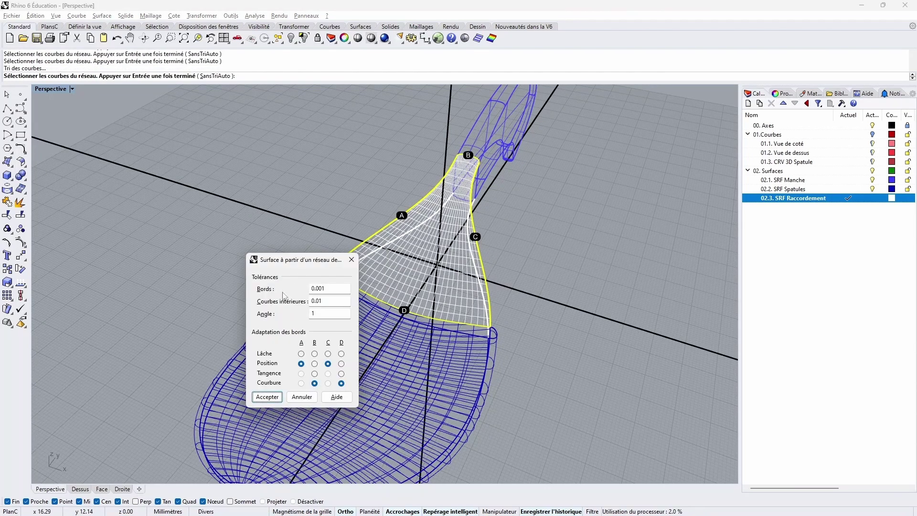
left_click_drag(298, 262, 182, 172)
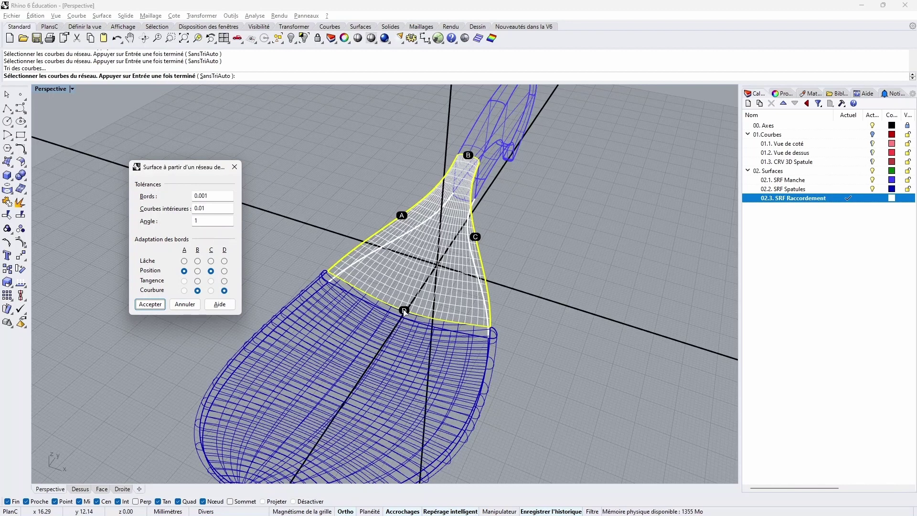
left_click(150, 304)
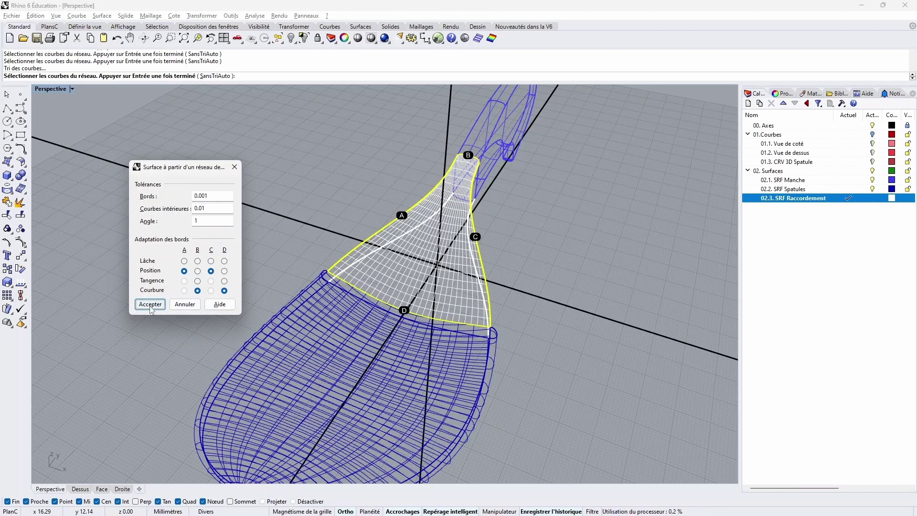
Step: Create the underside network surface from the two lower blend curves and the bowl and handle edges, with curvature matching at both edges
right_click_drag(306, 286, 371, 196)
right_click(362, 245)
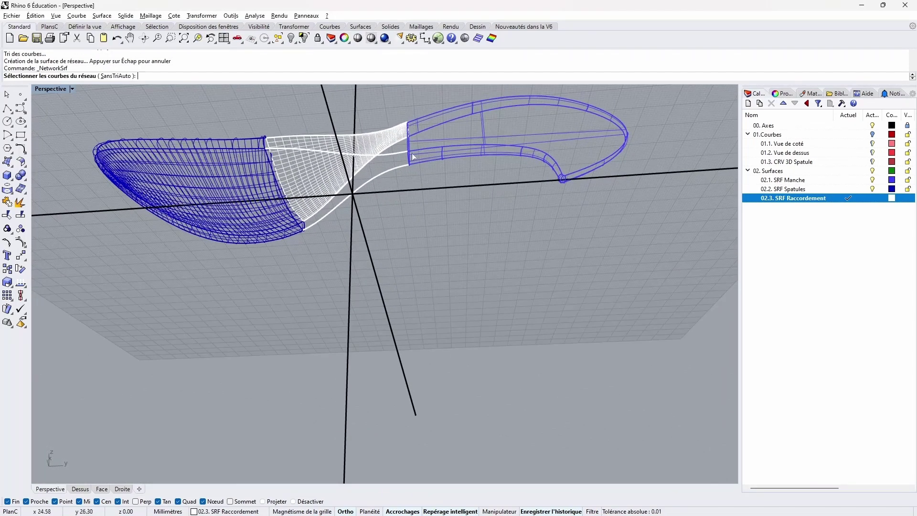
left_click(382, 173)
left_click(388, 154)
right_click_drag(420, 171, 421, 330)
right_click_drag(246, 261, 268, 216)
scroll(274, 216, "up", 6)
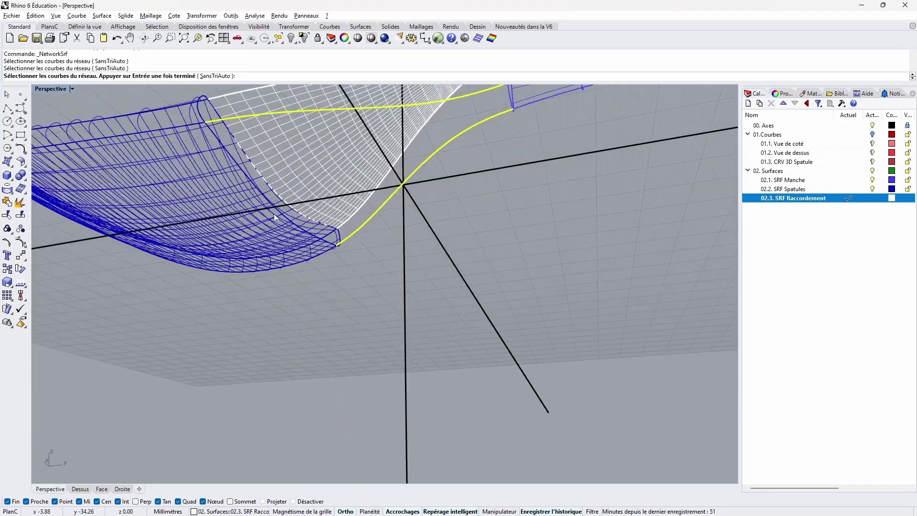
left_click(226, 157)
right_click_drag(454, 187, 554, 158)
left_click(554, 143)
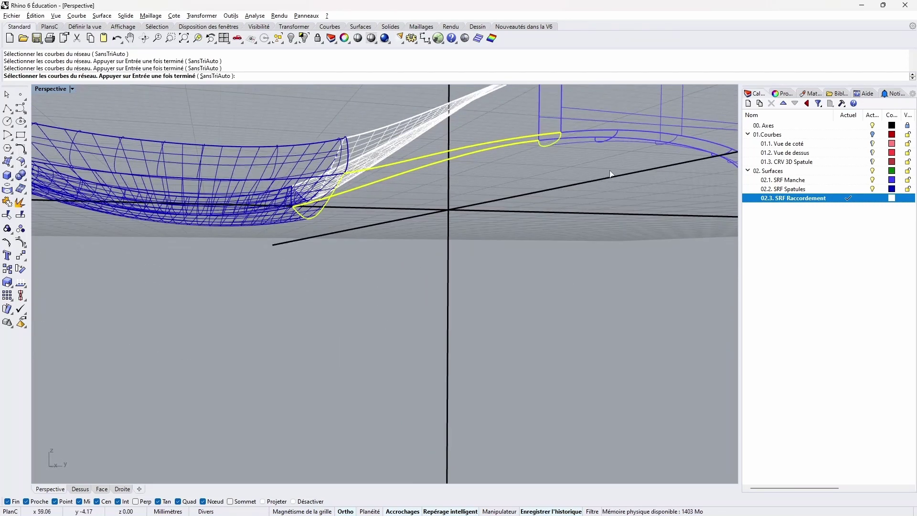
right_click(572, 193)
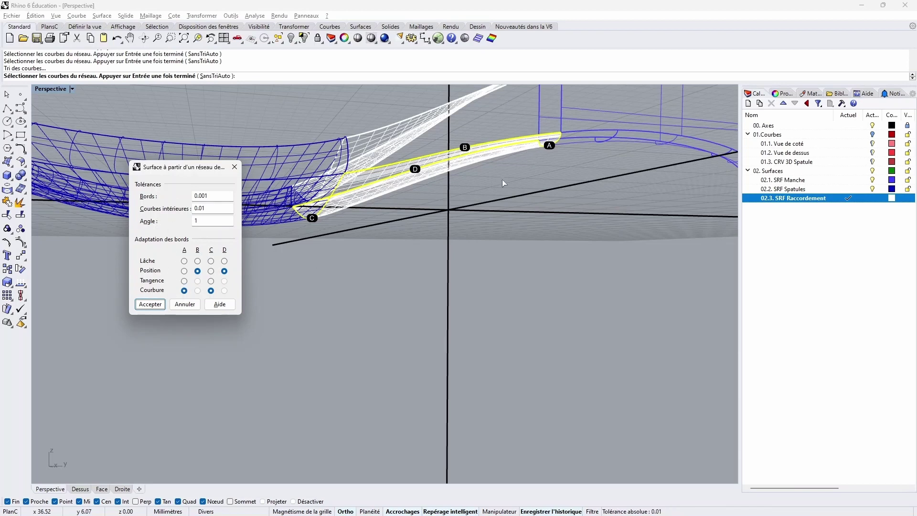
left_click(149, 304)
Step: Close one side with a network surface between the upper and lower transition surfaces, bowl rim and handle, using curvature matching on all four edges
right_click_drag(492, 293, 532, 283)
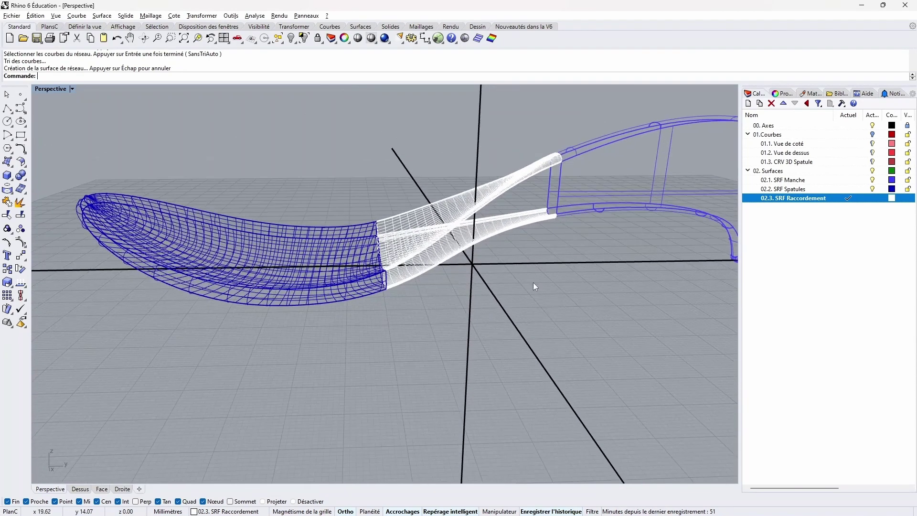
key("Return")
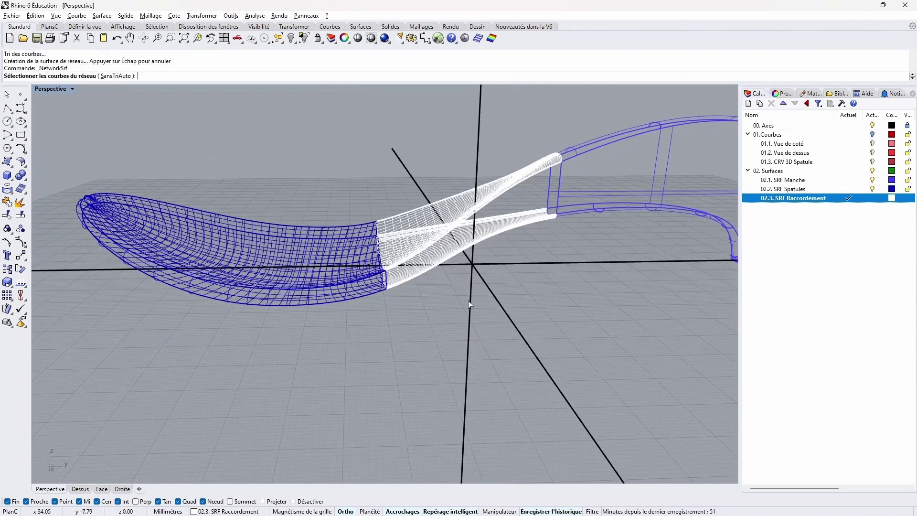
left_click(537, 173)
left_click(580, 196)
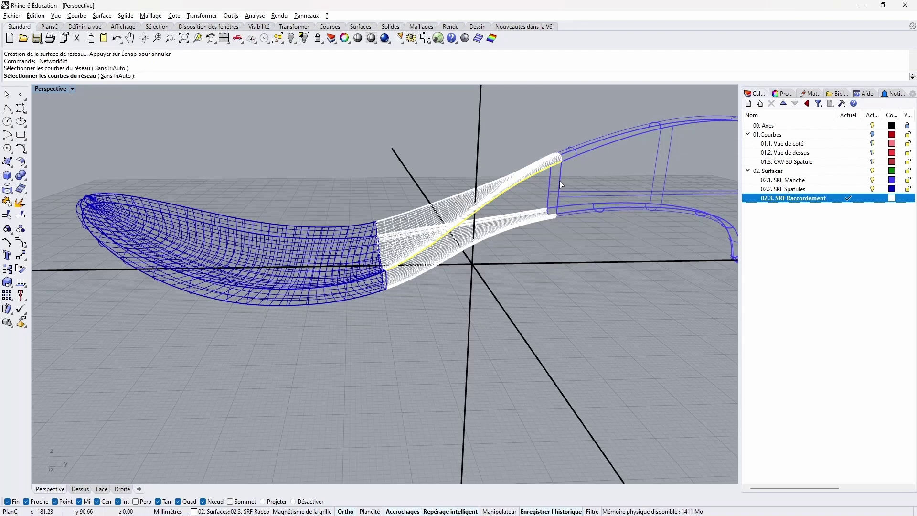
left_click(559, 180)
right_click_drag(559, 181, 486, 186)
left_click(479, 182)
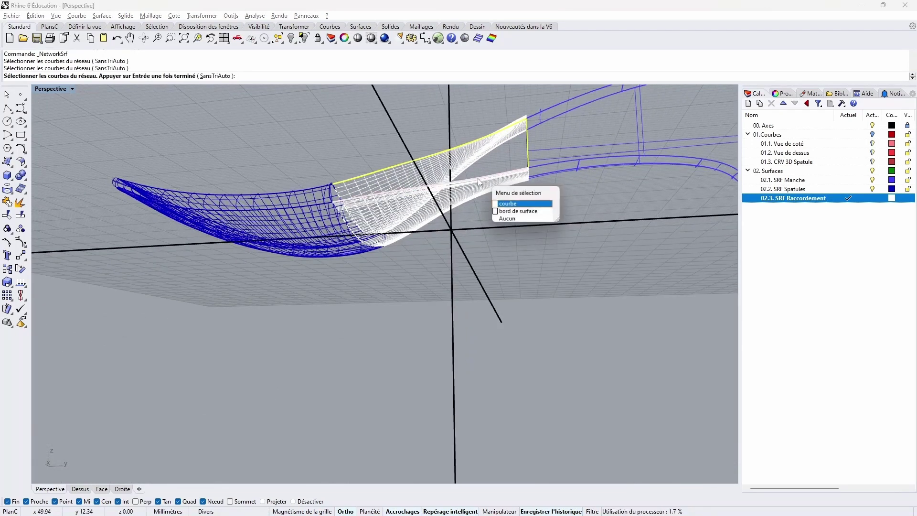
left_click(514, 212)
right_click_drag(513, 212, 274, 291)
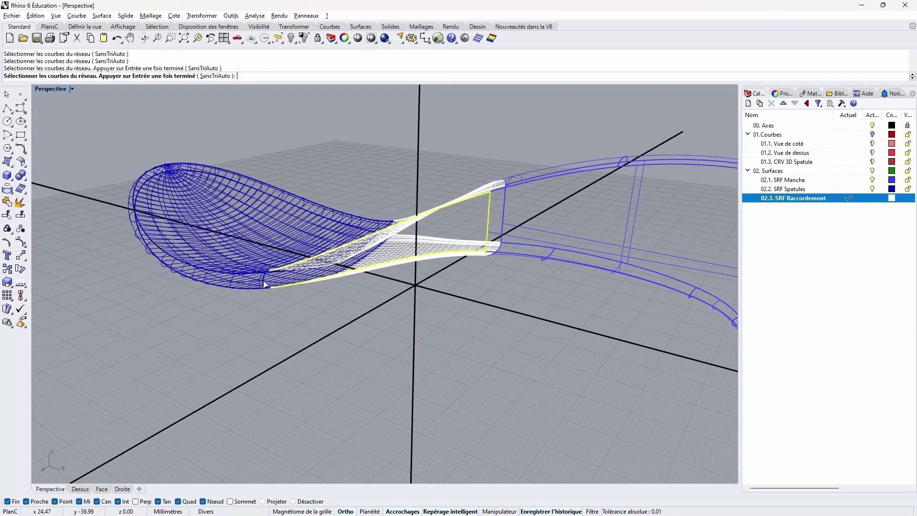
left_click(266, 284)
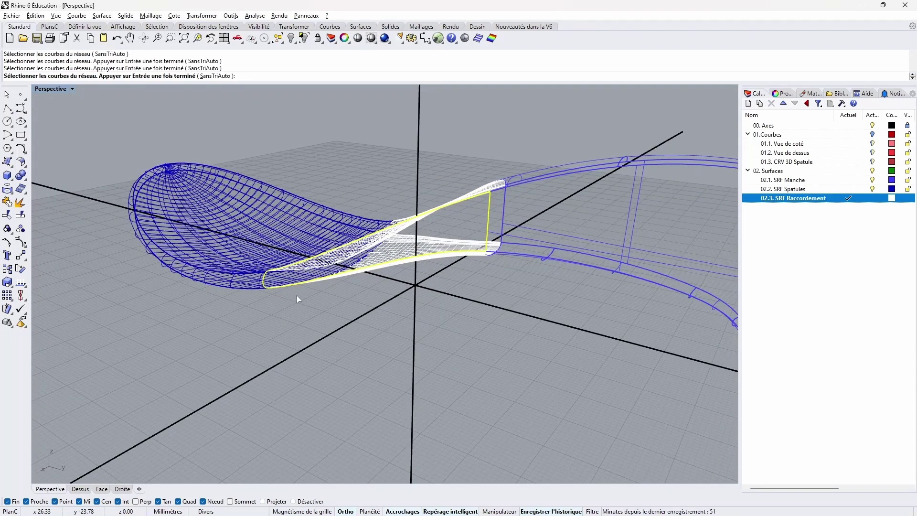
right_click_drag(297, 295, 385, 319)
key("Return")
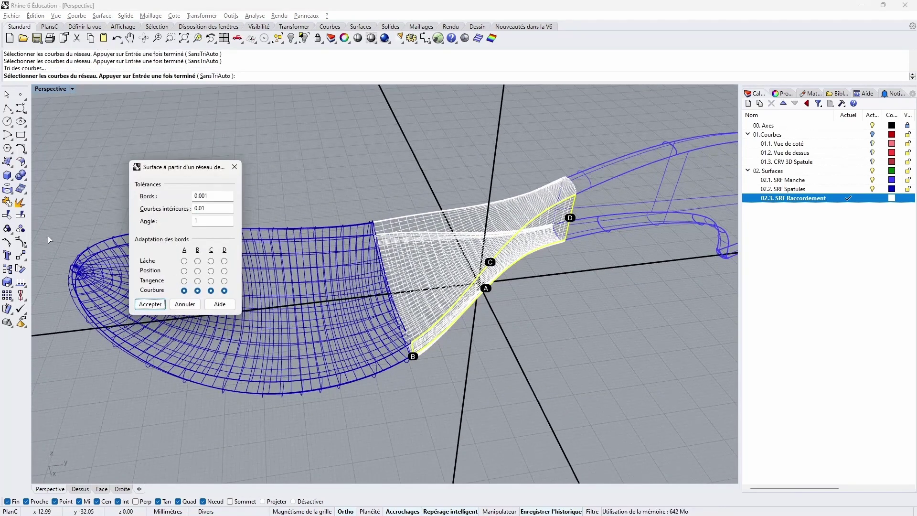
left_click(151, 304)
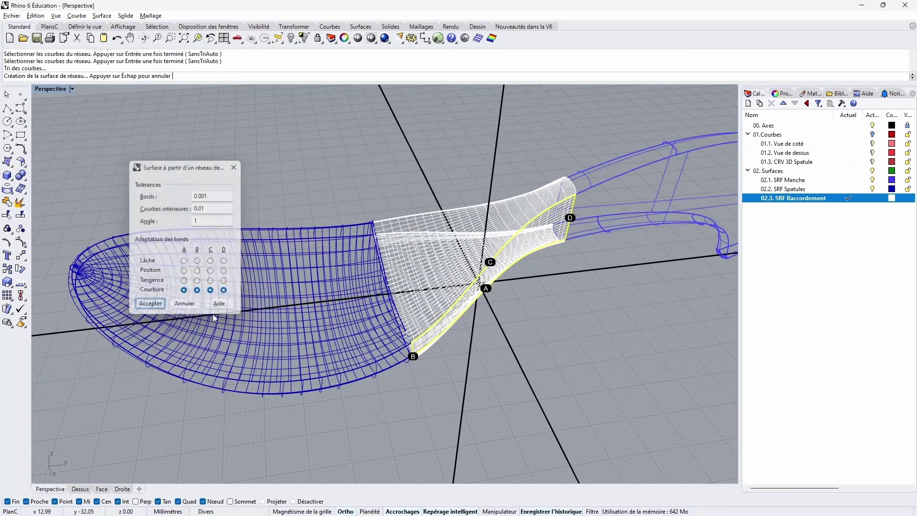
Step: Mirror the new side transition surface across the spoon's long axis, keeping the original, to close the opposite side
left_click(454, 317)
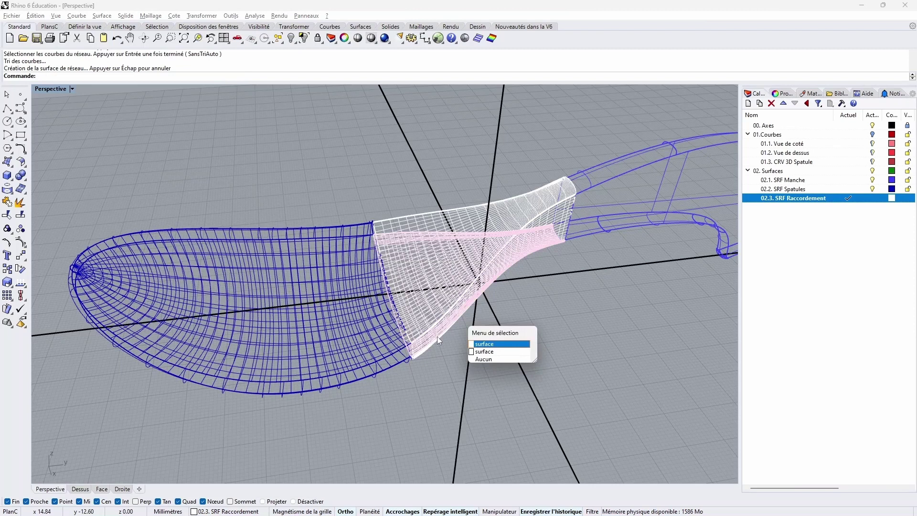
left_click(485, 351)
right_click_drag(484, 352, 518, 356)
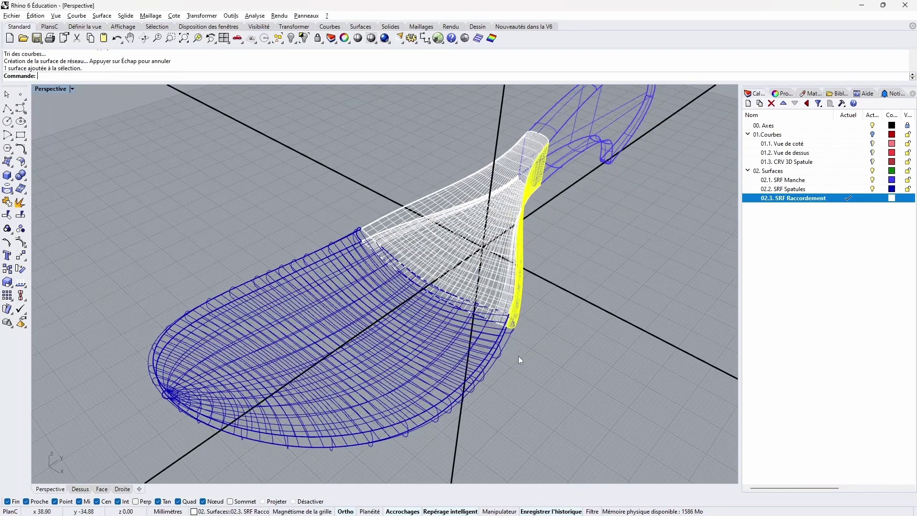
left_click(201, 15)
left_click(213, 89)
left_click(568, 188)
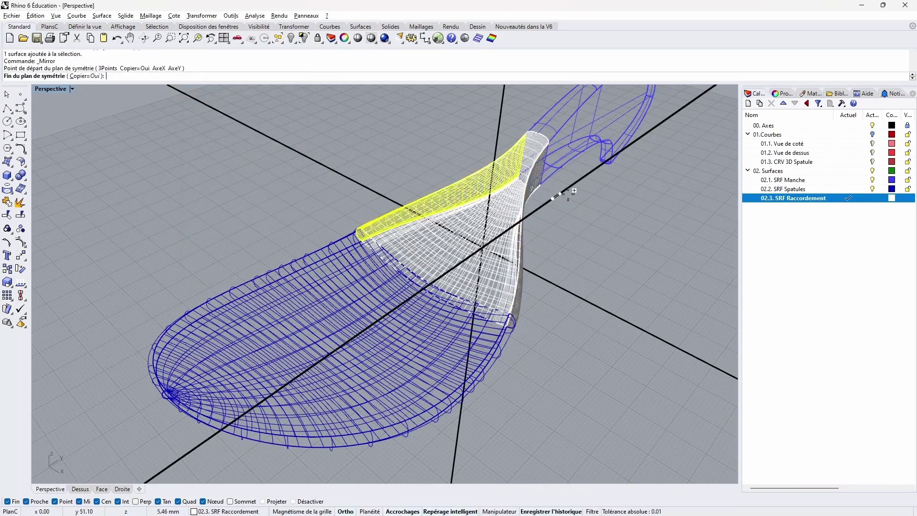
left_click(558, 195)
Step: Apply environment map analysis to the whole spoon and inspect the reflections across the bowl, transition and handle surfaces
scroll(586, 205, "down", 8)
right_click_drag(586, 206, 507, 208)
left_click_drag(506, 145, 219, 299)
left_click(198, 38)
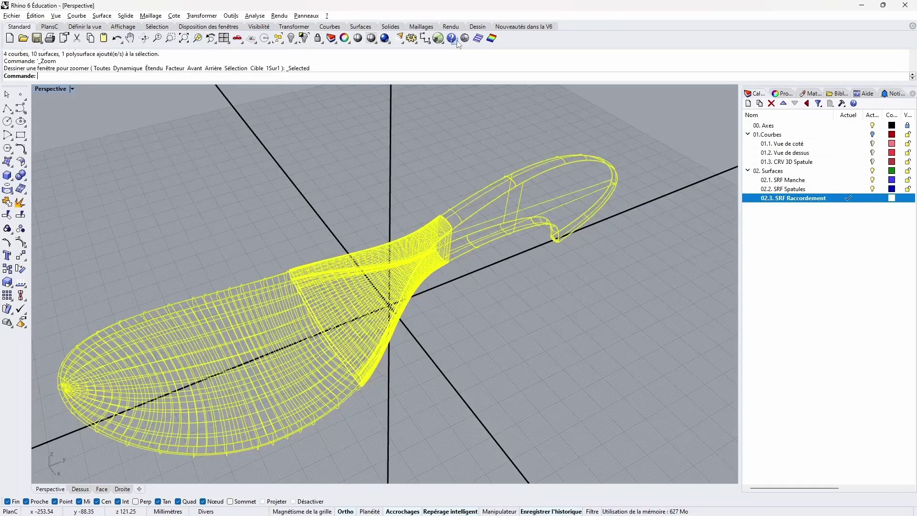
left_click(465, 39)
mouse_move(505, 401)
right_mouse_down()
mouse_move(204, 332)
mouse_move(144, 382)
mouse_move(670, 375)
mouse_move(717, 367)
right_mouse_up()
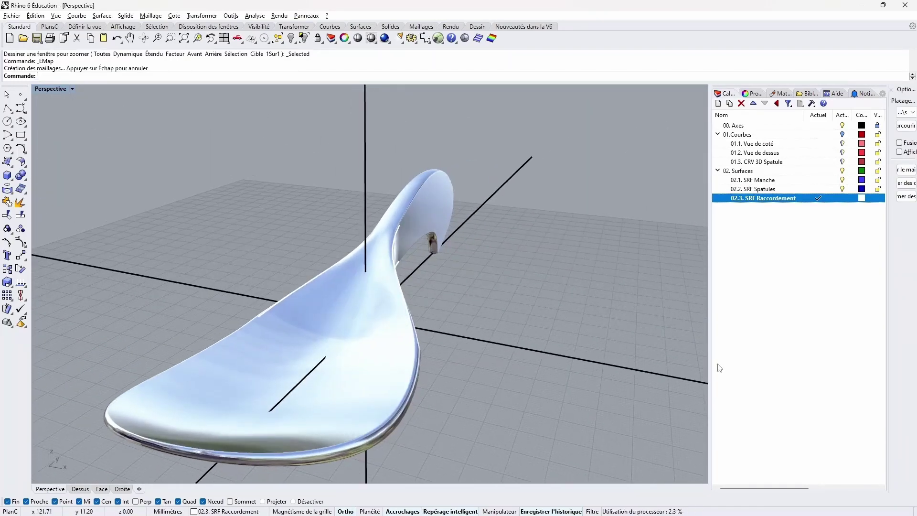
scroll(768, 365, "down", 1)
scroll(406, 276, "down", 4)
mouse_move(406, 277)
right_mouse_down()
mouse_move(396, 340)
mouse_move(484, 157)
mouse_move(388, 276)
right_mouse_up()
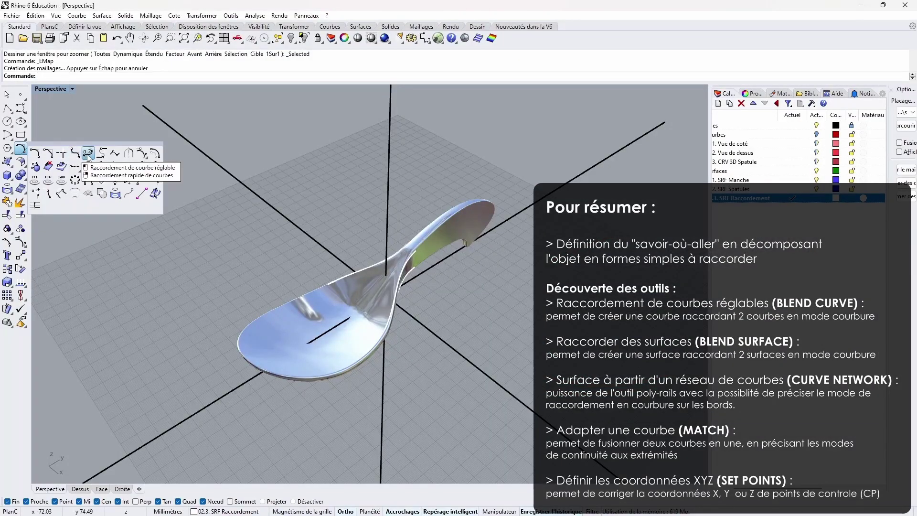
left_click(21, 162)
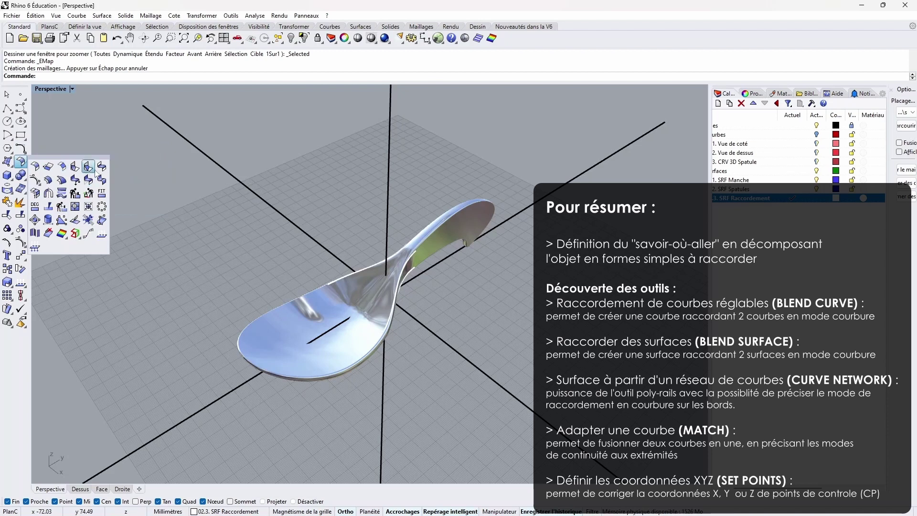